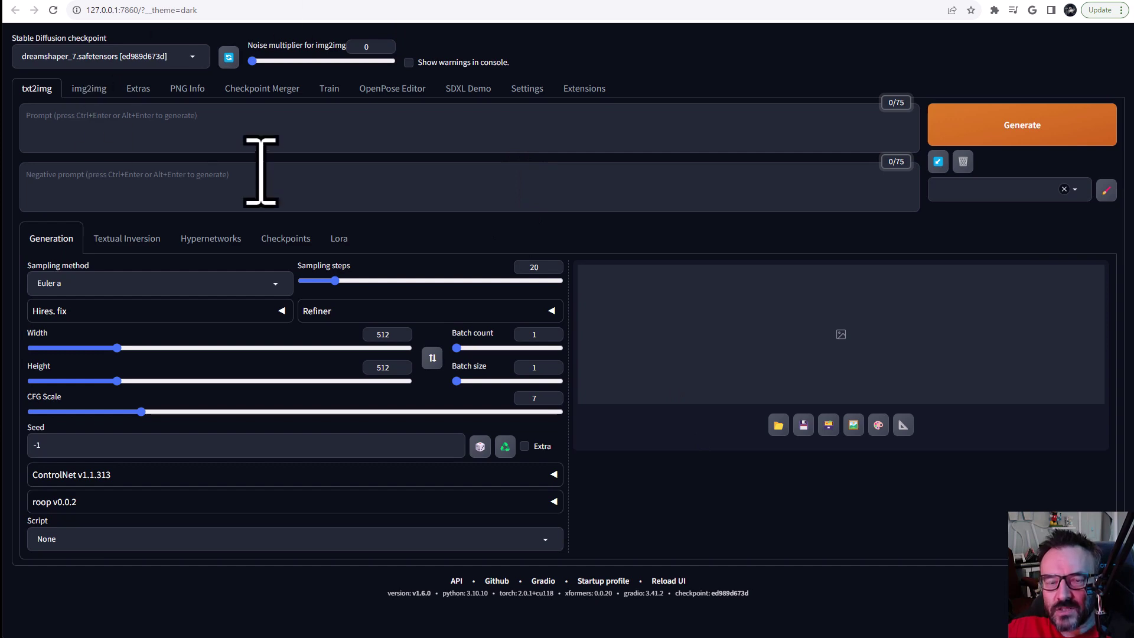
Check the list of installed extensions on the Extensions tab.
left_click(583, 90)
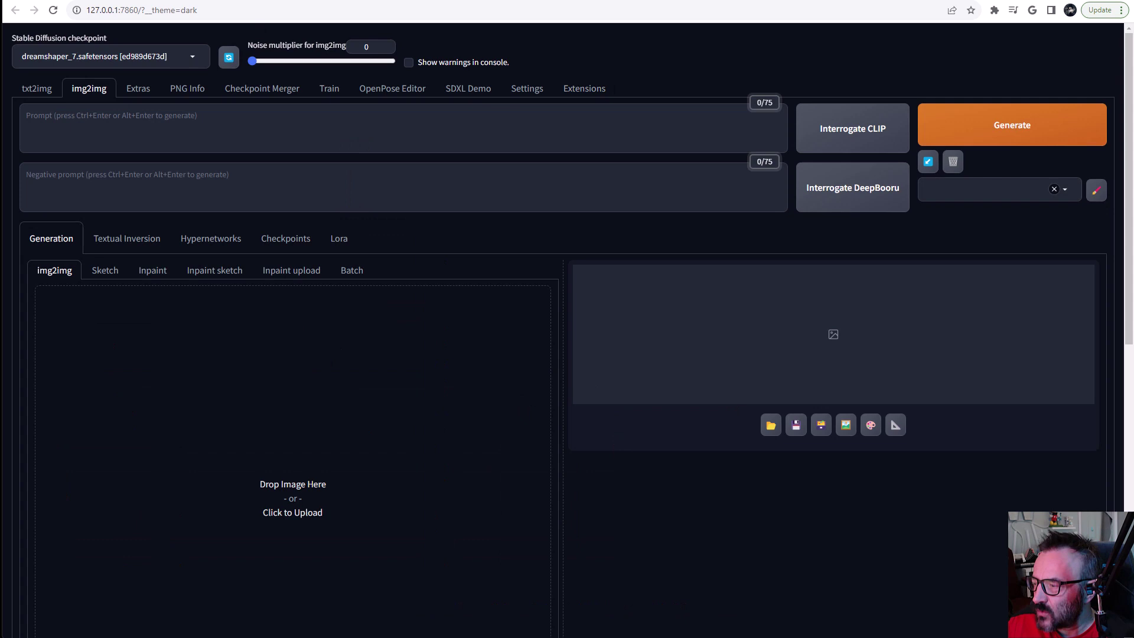
Drag the rococo portrait file onto the img2img drop area as the source image.
left_click_drag(662, 463, 384, 455)
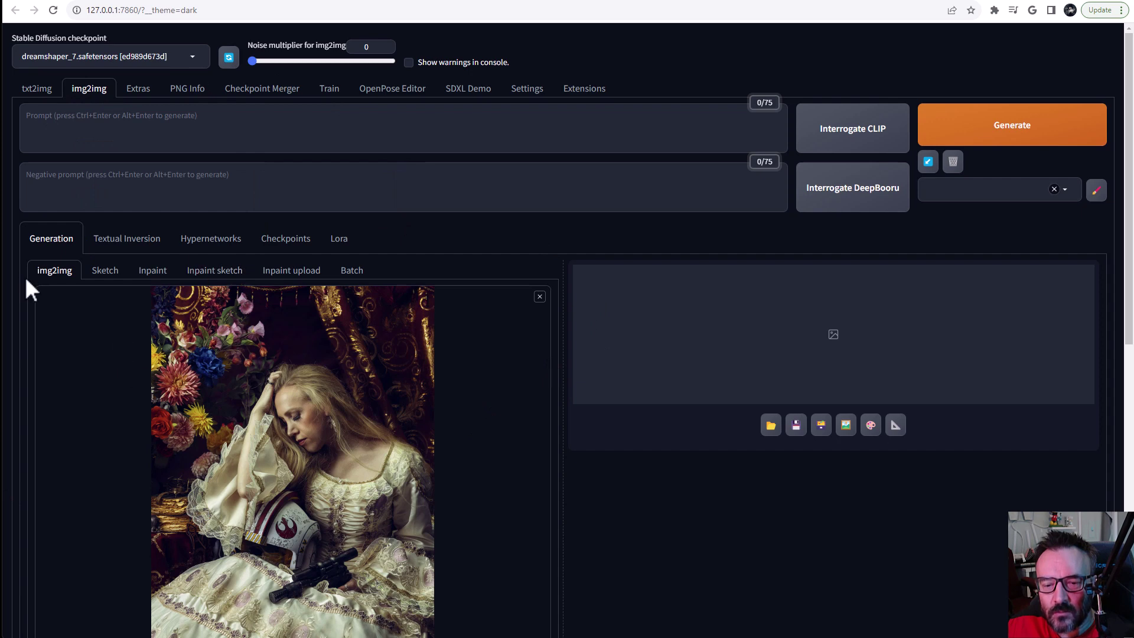
scroll(614, 397, "down", 1)
scroll(612, 388, "down", 1)
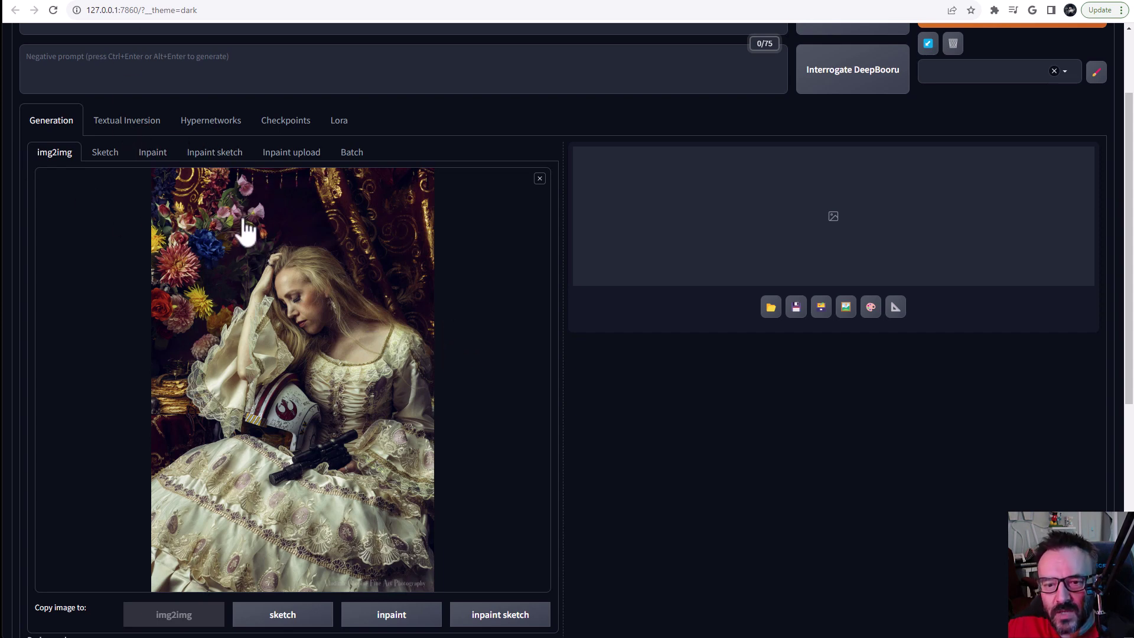
Switch to the Inpaint sub-tab and paste the portrait onto its canvas.
left_click(154, 168)
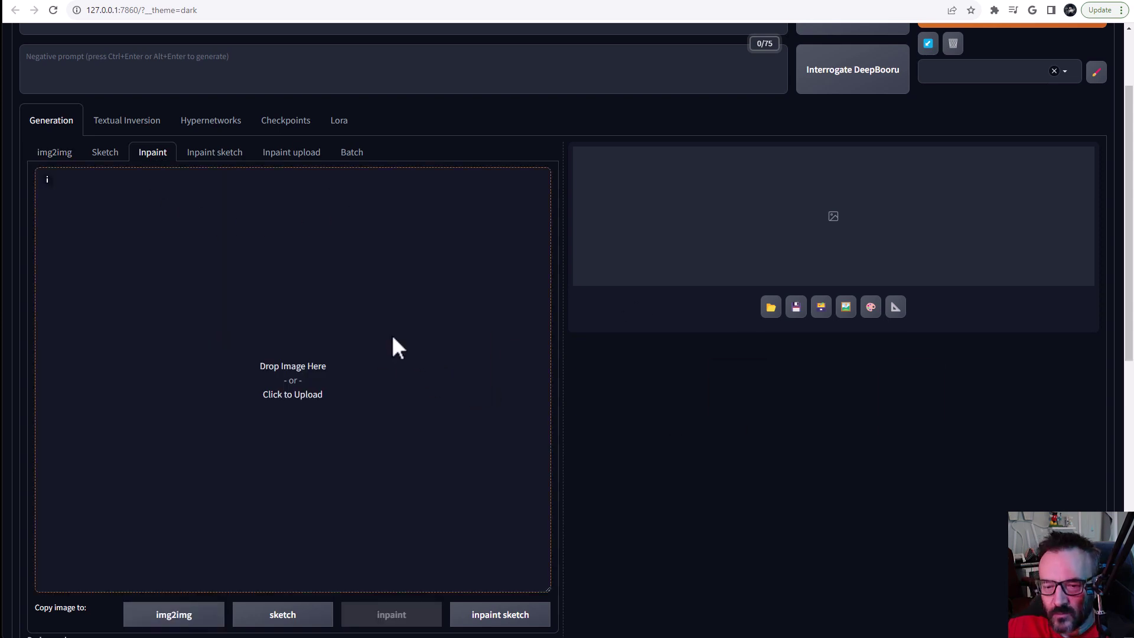
key("ctrl+v")
scroll(532, 389, "up", 2)
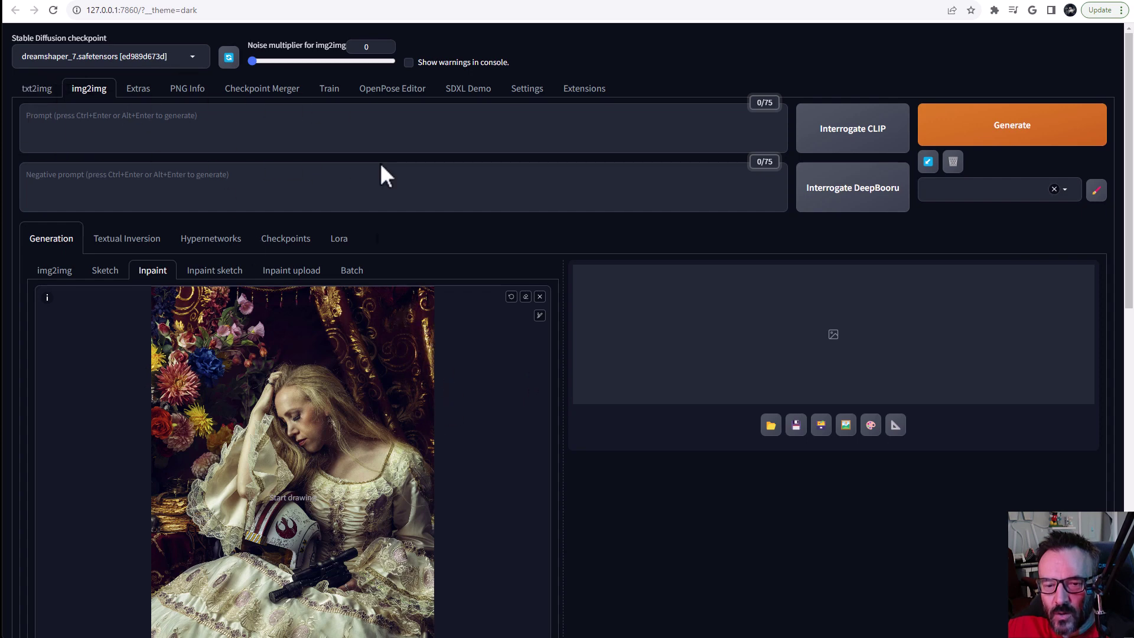
Fill the prompt with an Interrogate CLIP caption of the woman in the white dress.
left_click(863, 136)
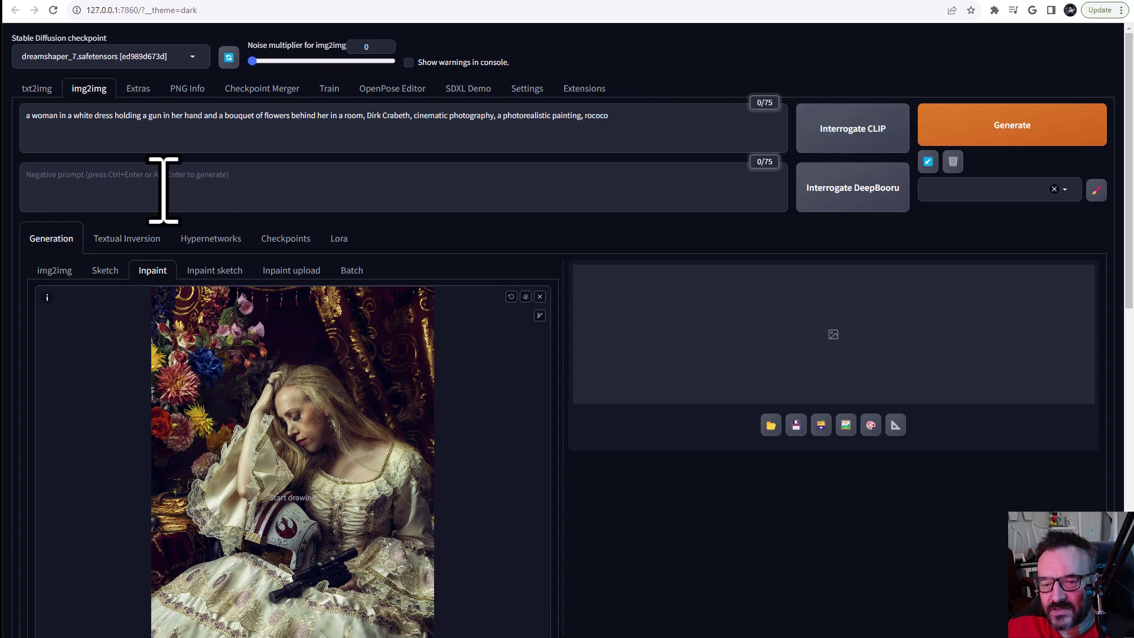
triple_click(615, 114)
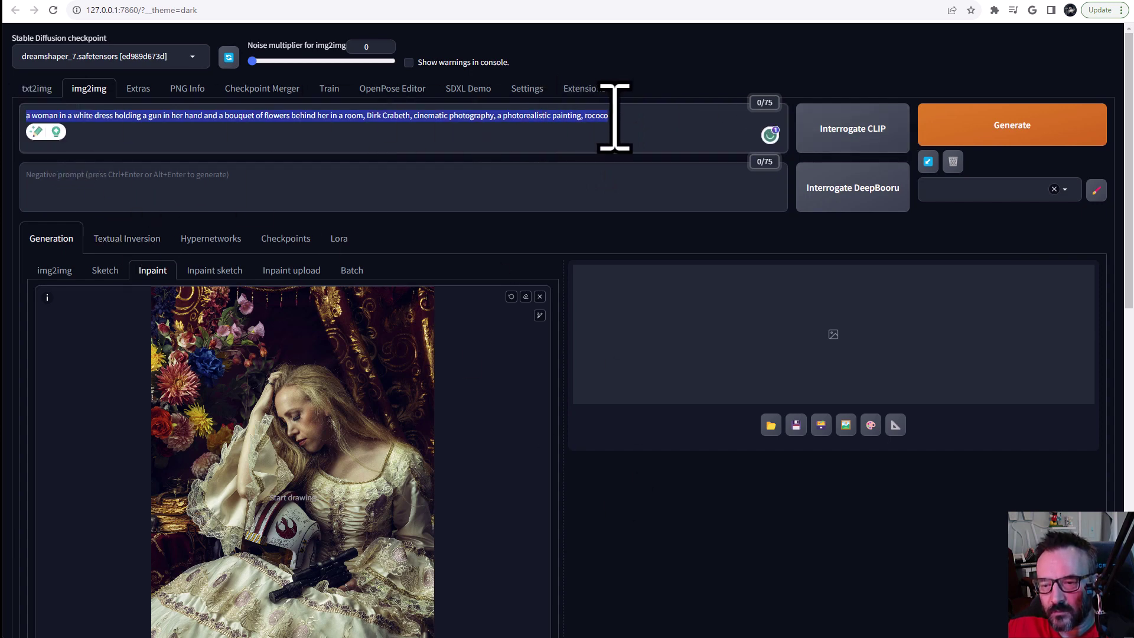
left_click(650, 519)
scroll(377, 306, "down", 4)
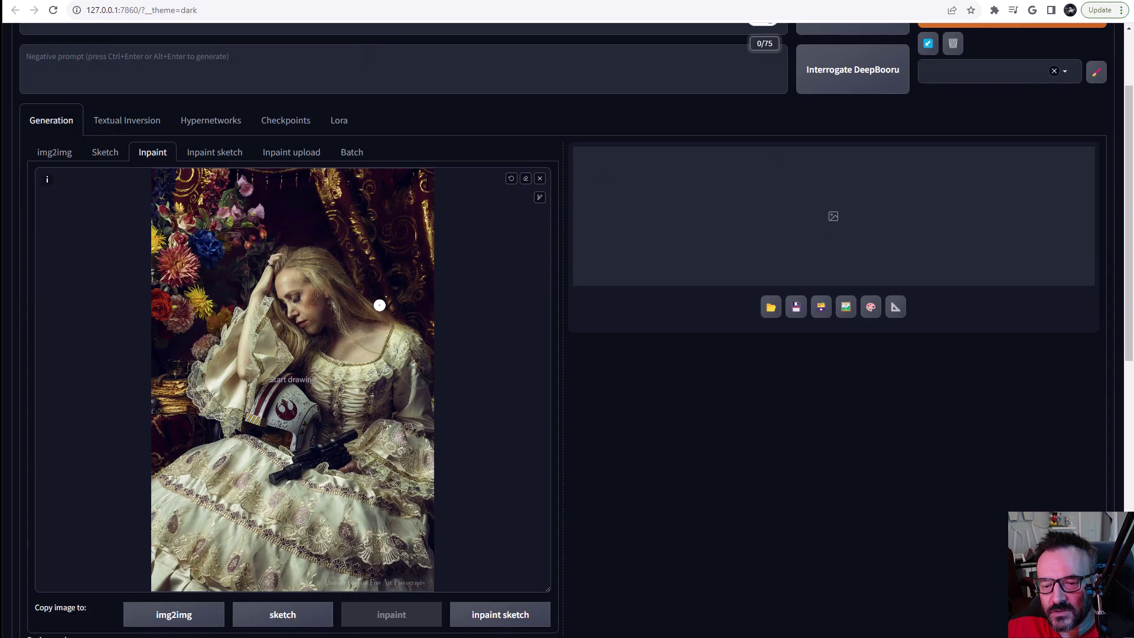
scroll(489, 298, "up", 4)
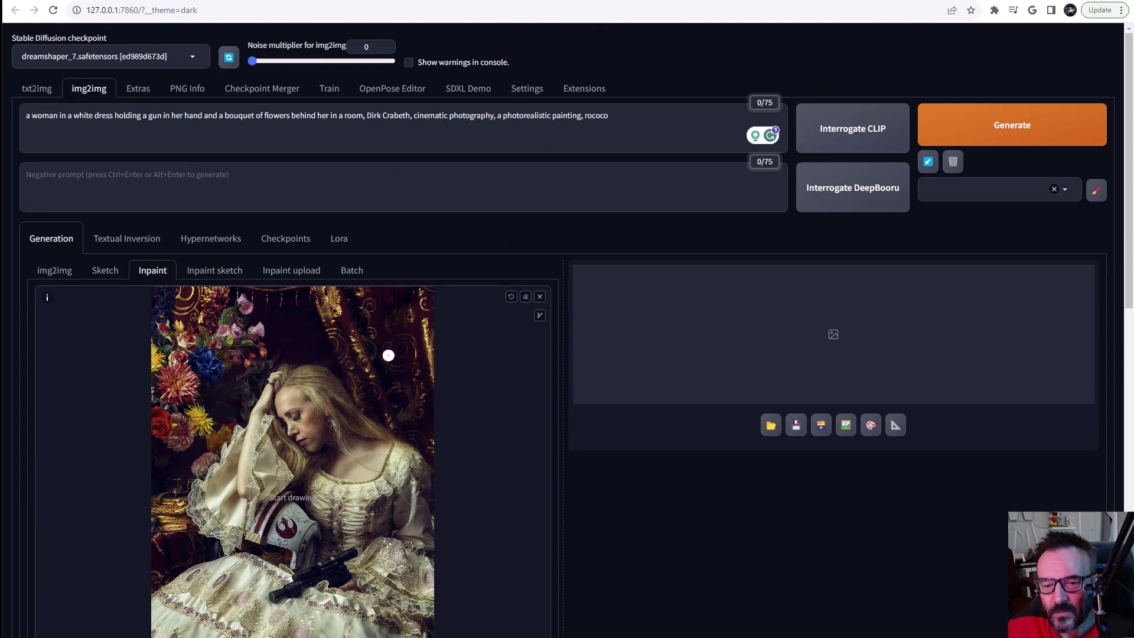
scroll(387, 354, "down", 5)
scroll(251, 162, "up", 1)
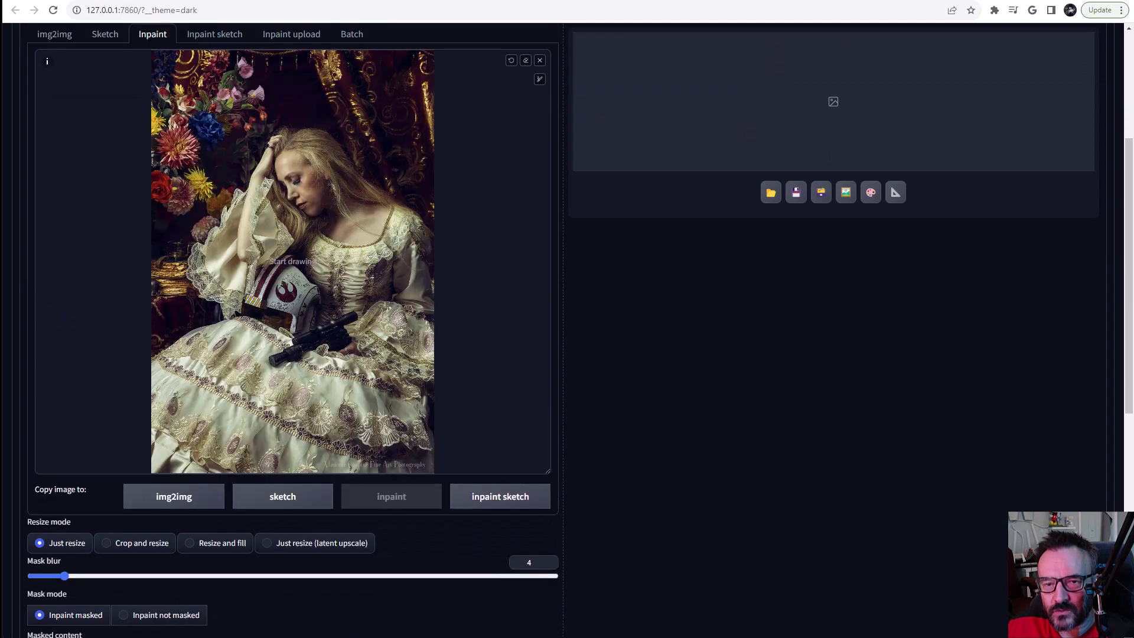
Drag the Height slider to 760 for a 512×760 output and denoising strength to 0.5.
scroll(615, 292, "up", 2)
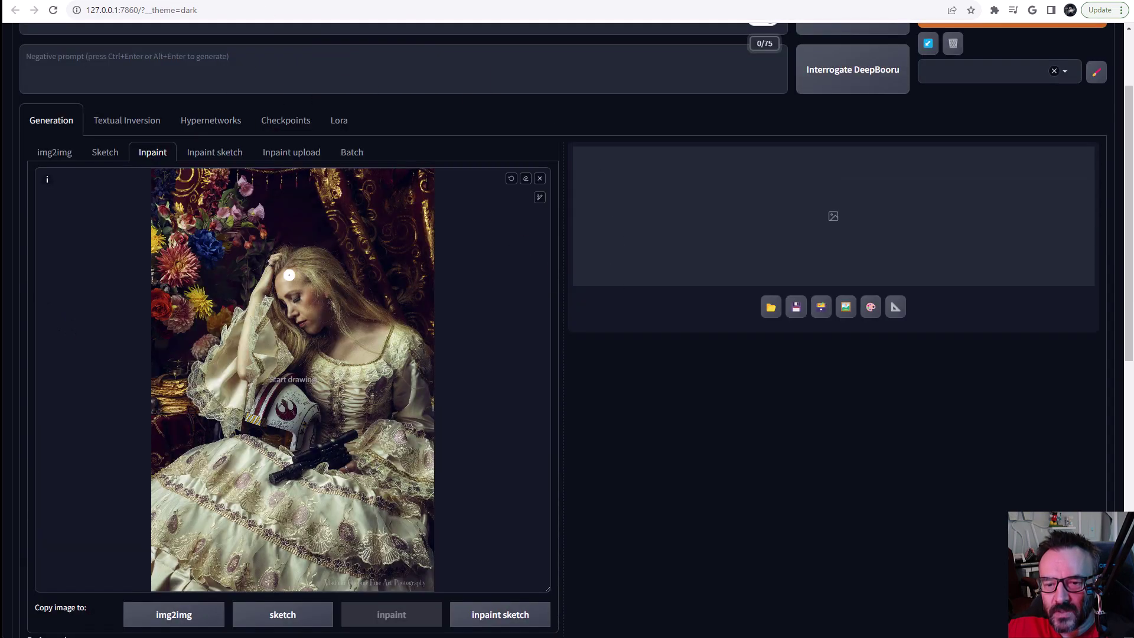
scroll(519, 309, "down", 2)
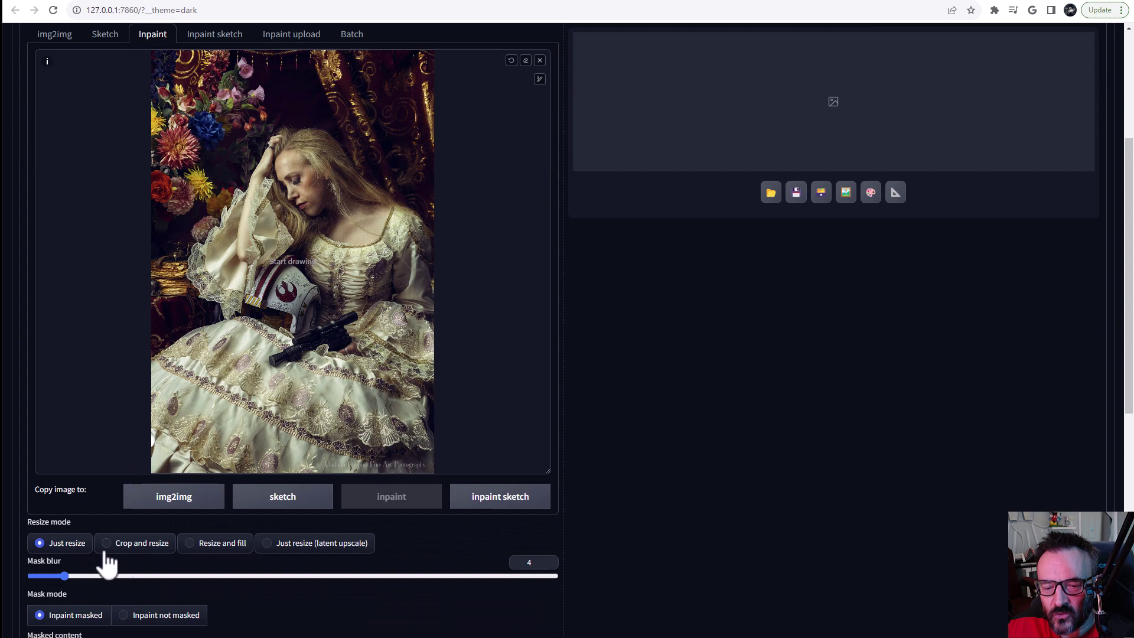
scroll(152, 517, "down", 4)
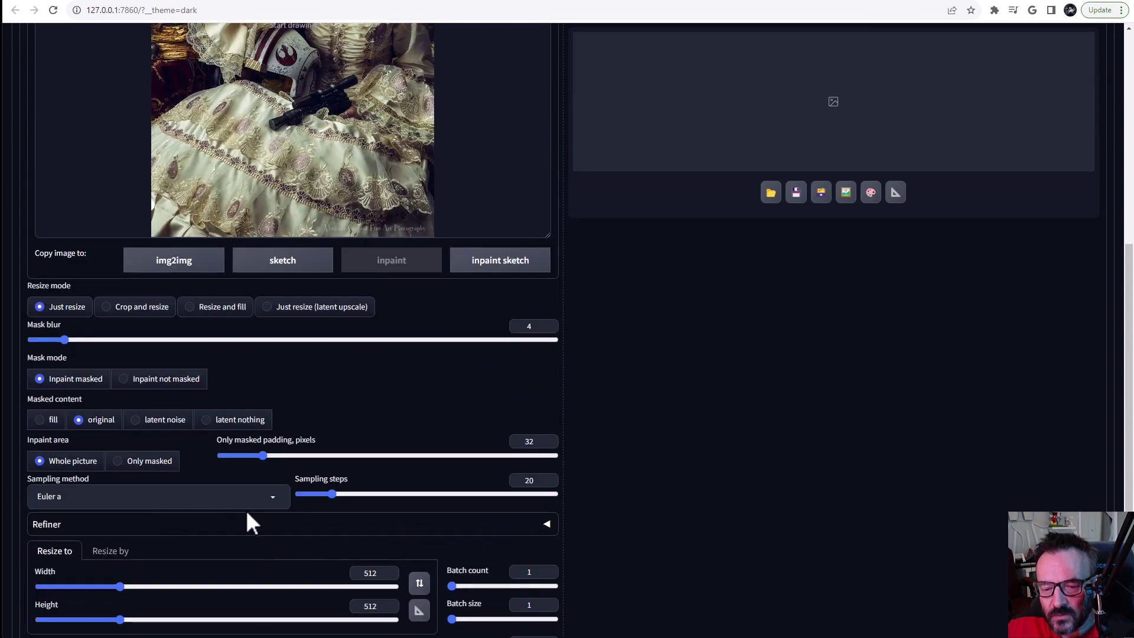
left_click_drag(121, 619, 167, 620)
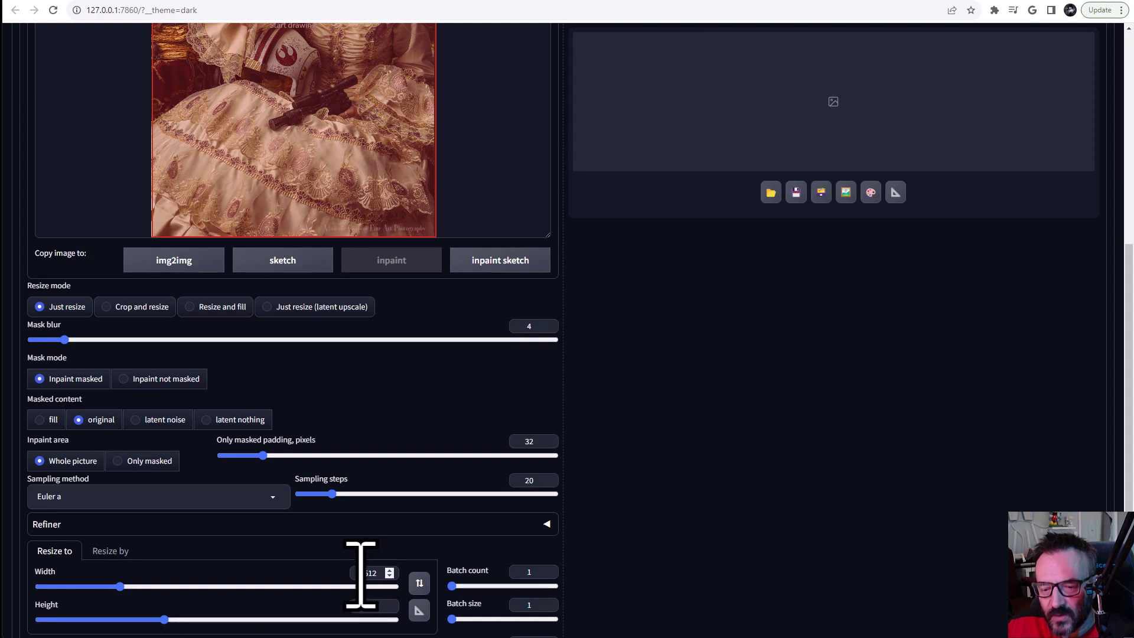
scroll(608, 478, "up", 5)
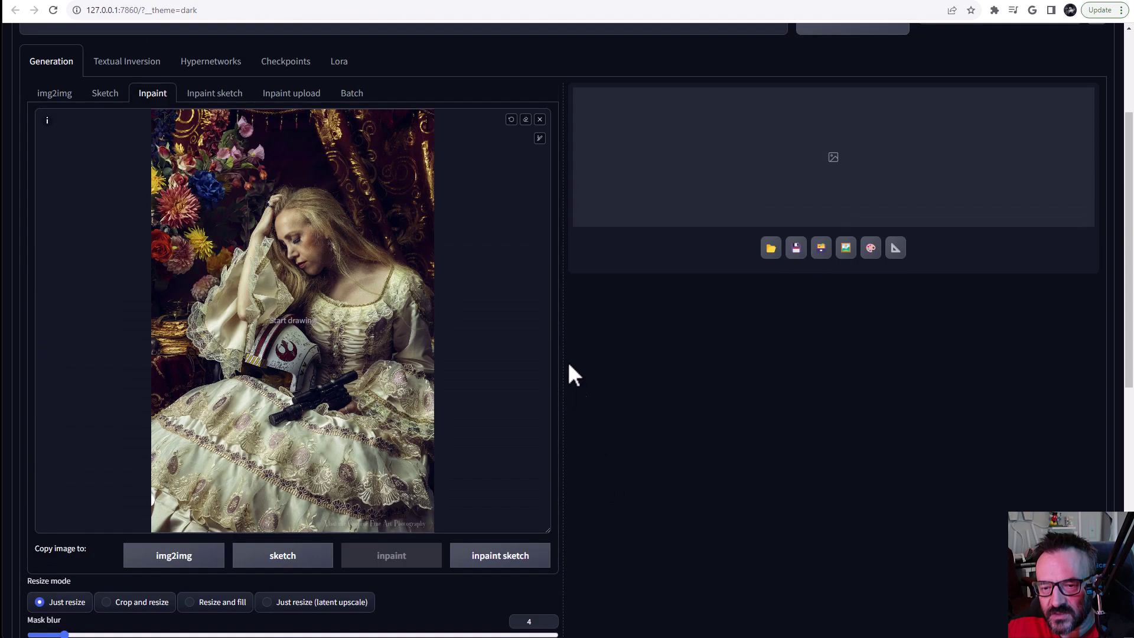
scroll(569, 366, "down", 8)
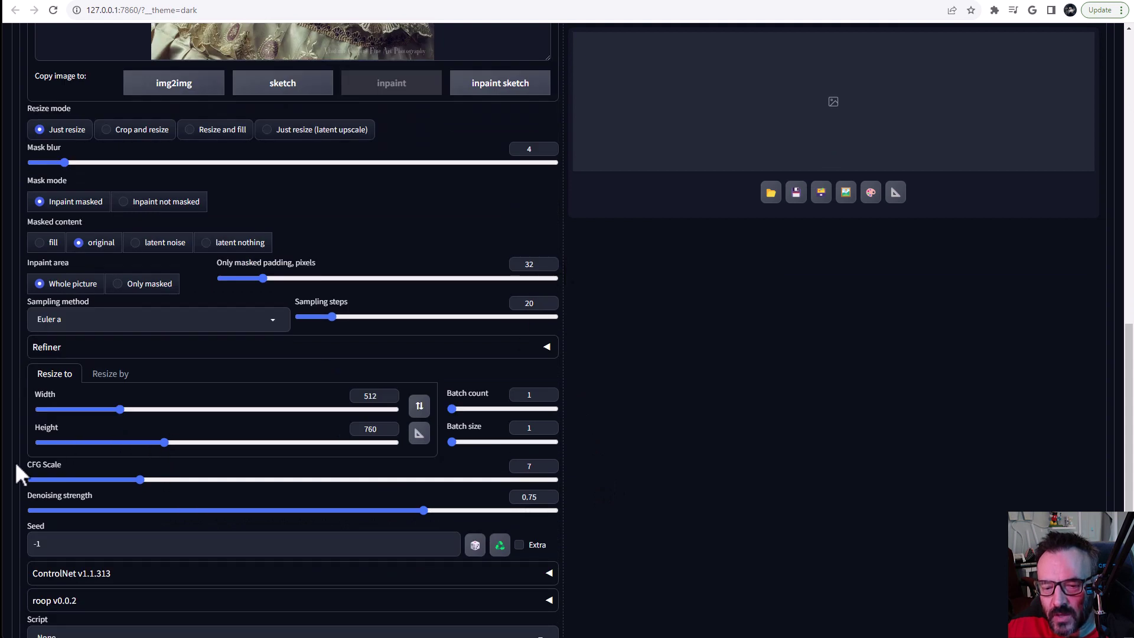
left_click_drag(427, 510, 340, 515)
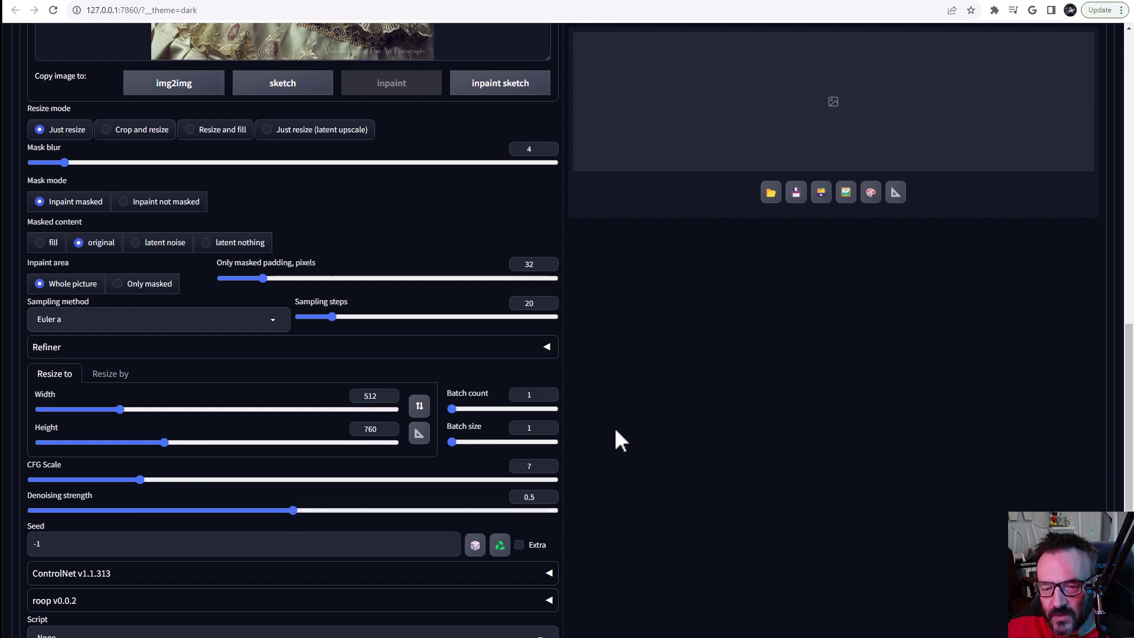
Paint an inpaint mask over the woman's closed eyes with the brush.
scroll(578, 475, "up", 8)
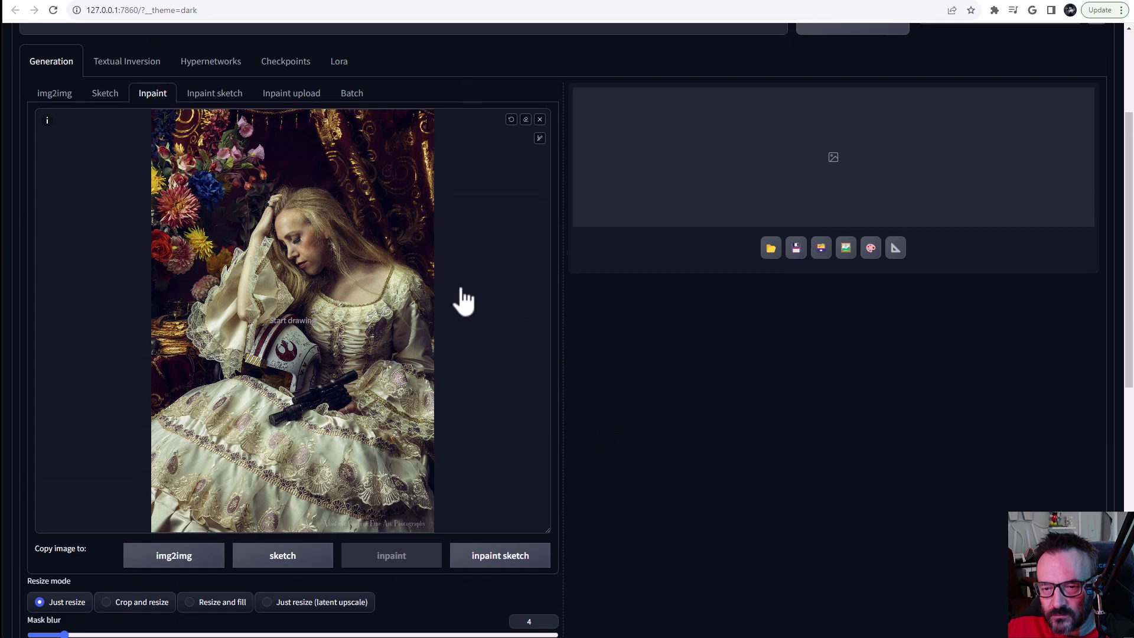
left_click(539, 140)
left_click_drag(294, 240, 294, 239)
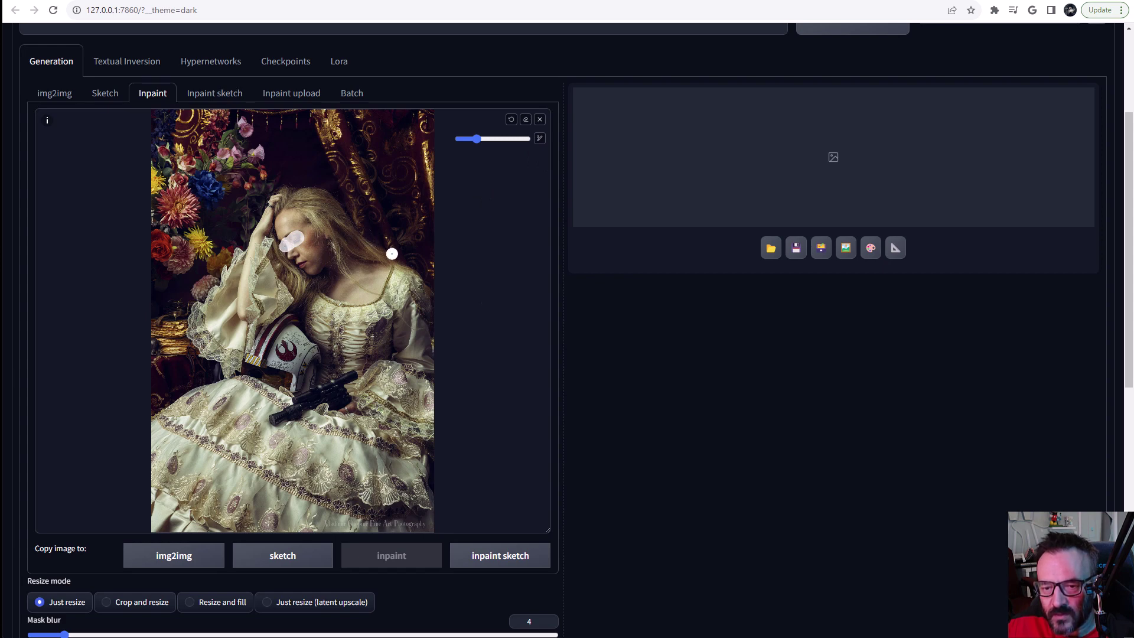
Generate the 512×760 inpainted image and inspect the result at full size.
scroll(606, 349, "up", 3)
left_click(1027, 137)
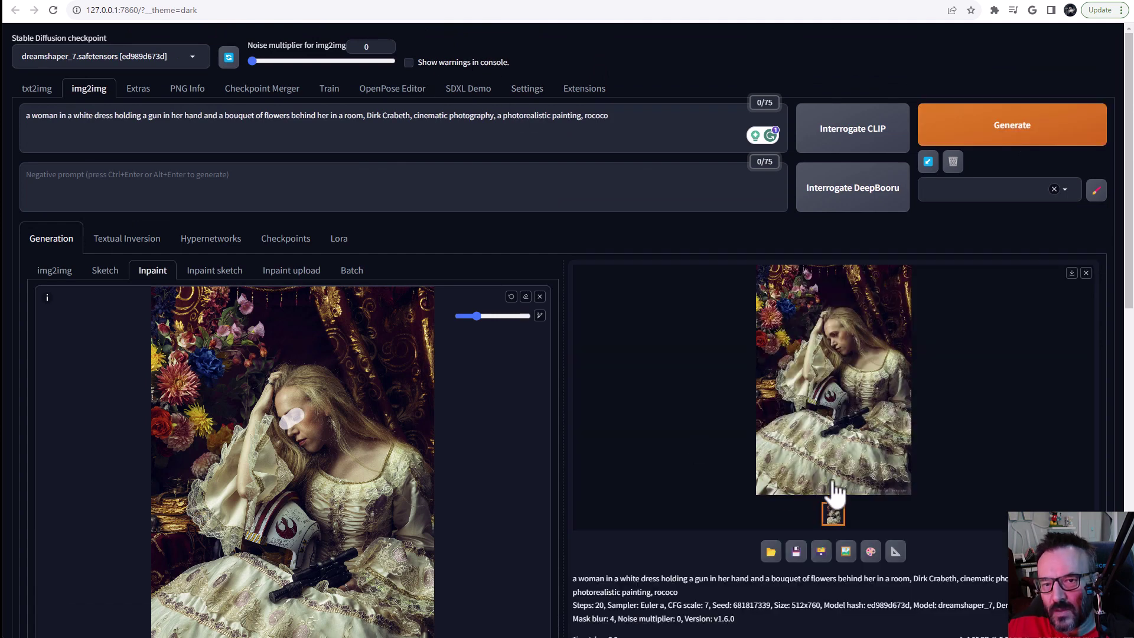
left_click(839, 392)
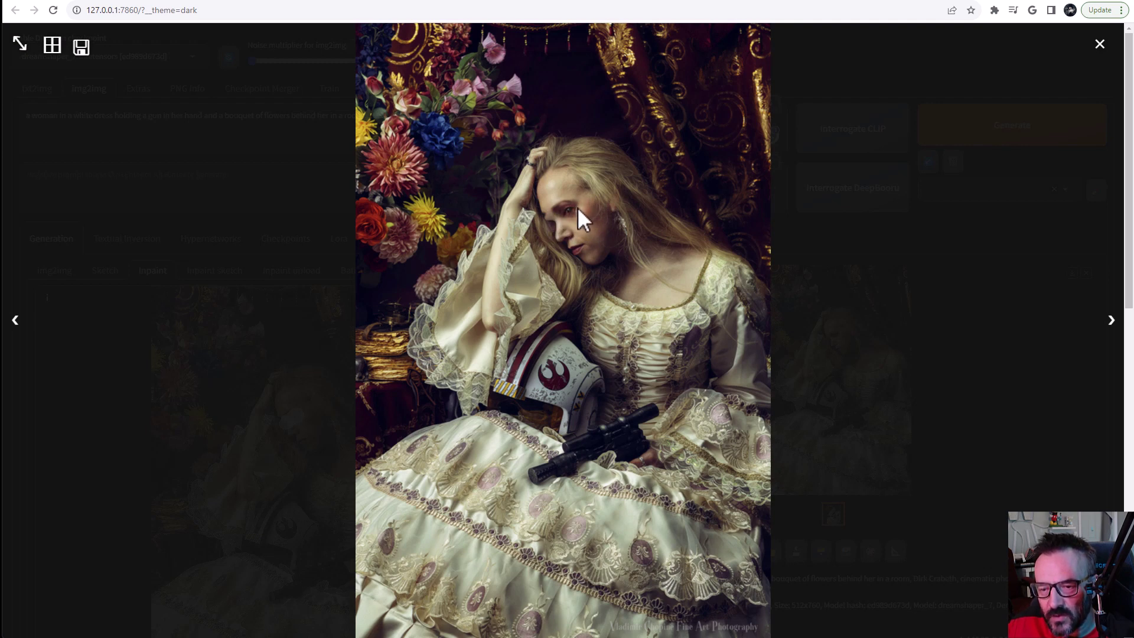
left_click(1099, 45)
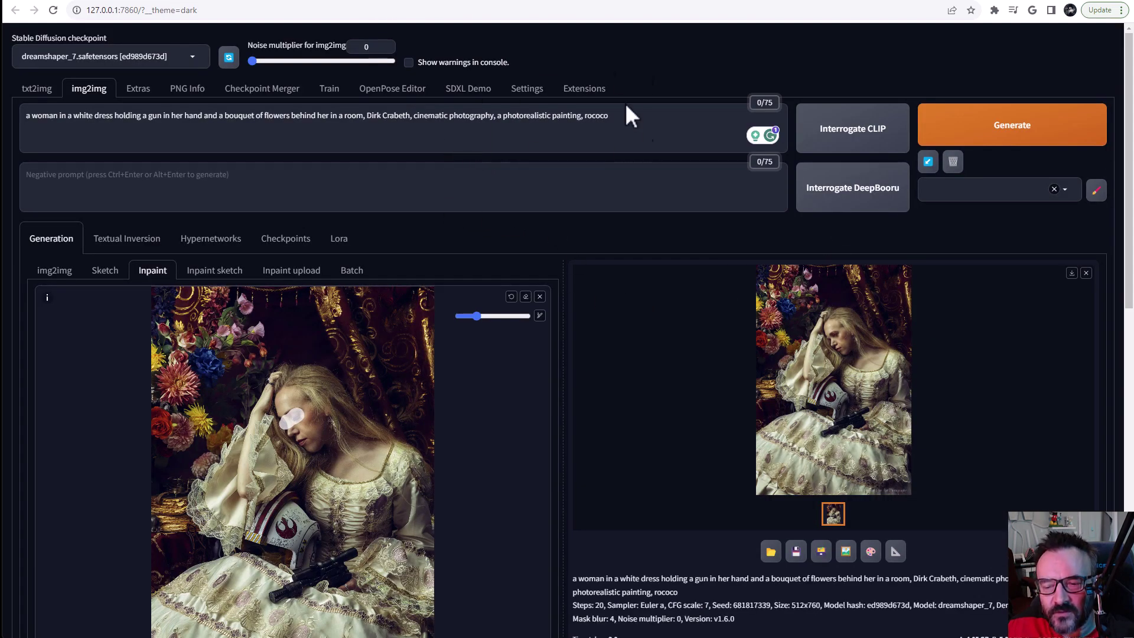
left_click(633, 118)
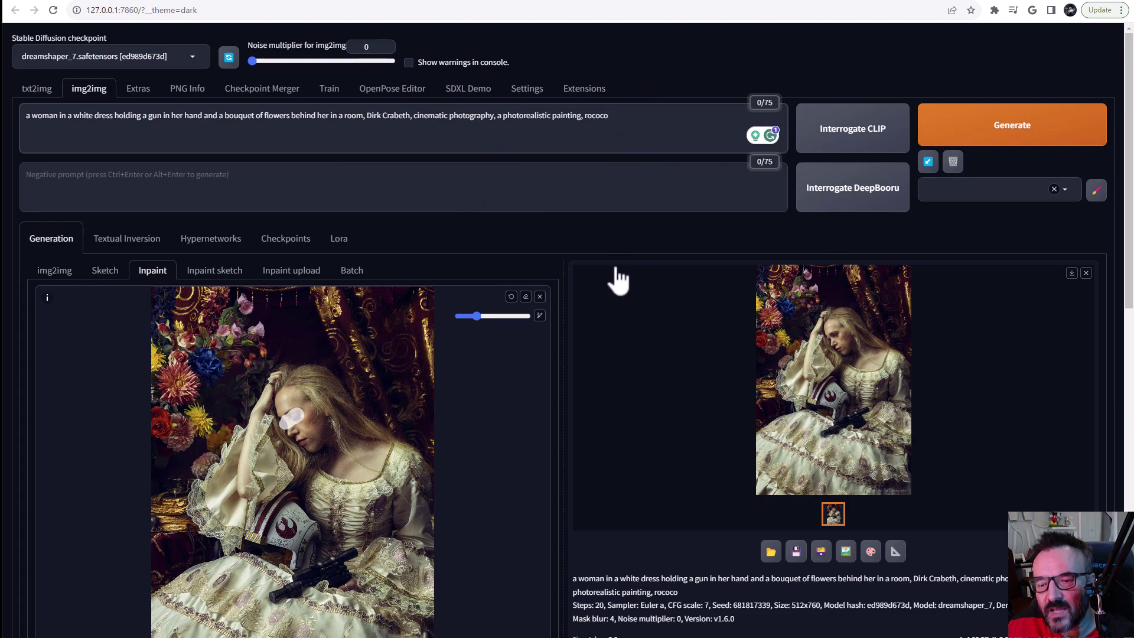
scroll(533, 381, "down", 3)
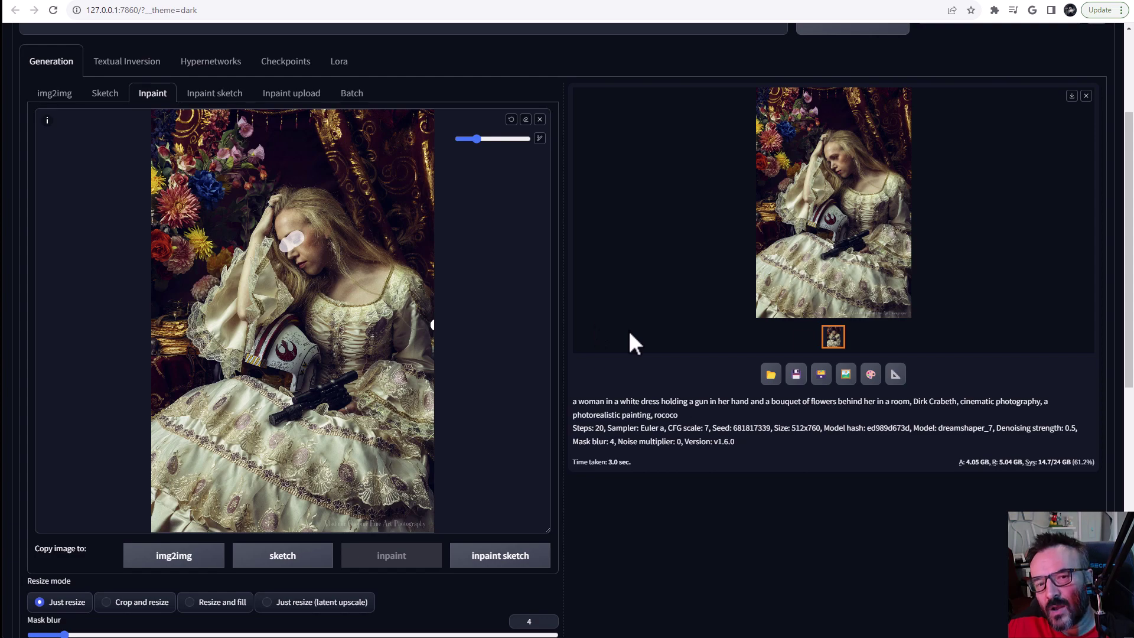
scroll(603, 355, "down", 5)
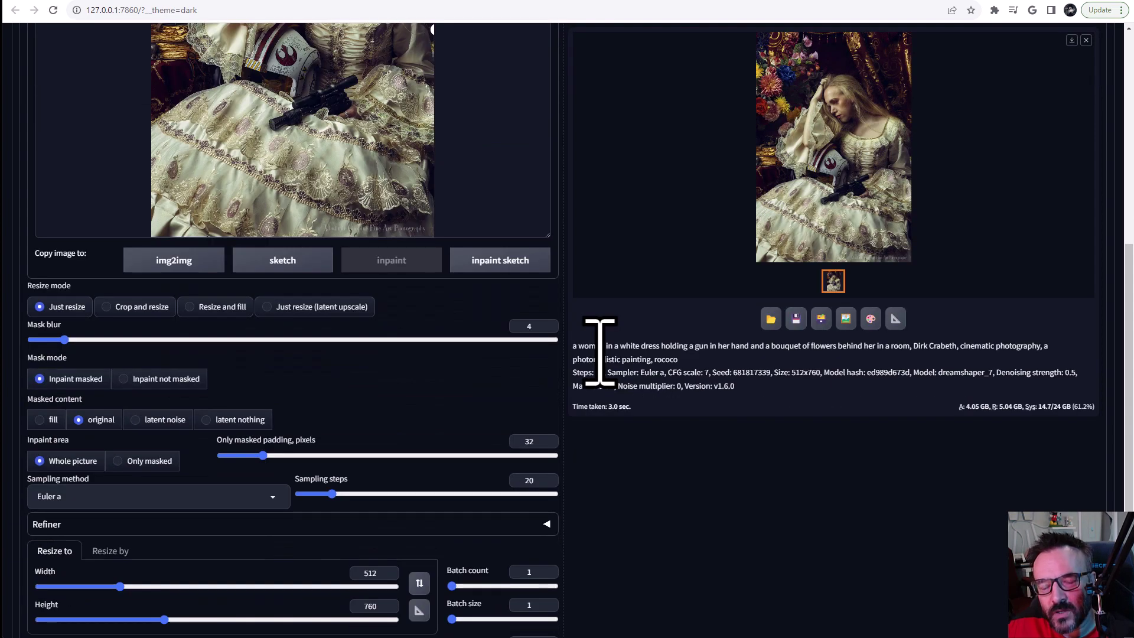
scroll(600, 351, "down", 4)
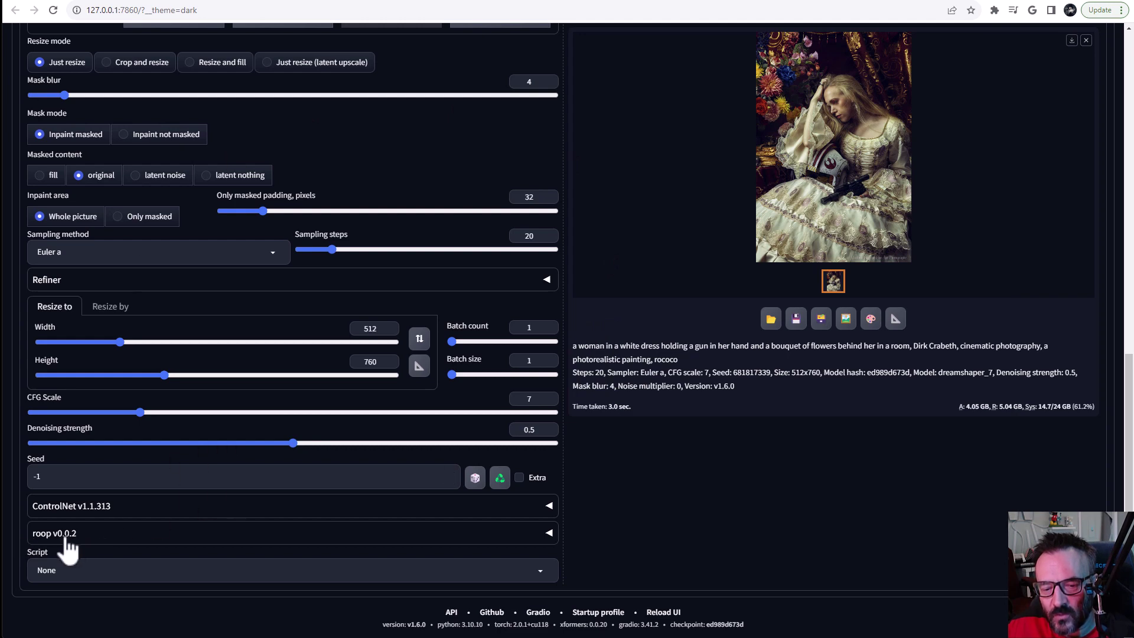
Expand roop, load the freckled reference face, and tick Enable.
left_click(537, 533)
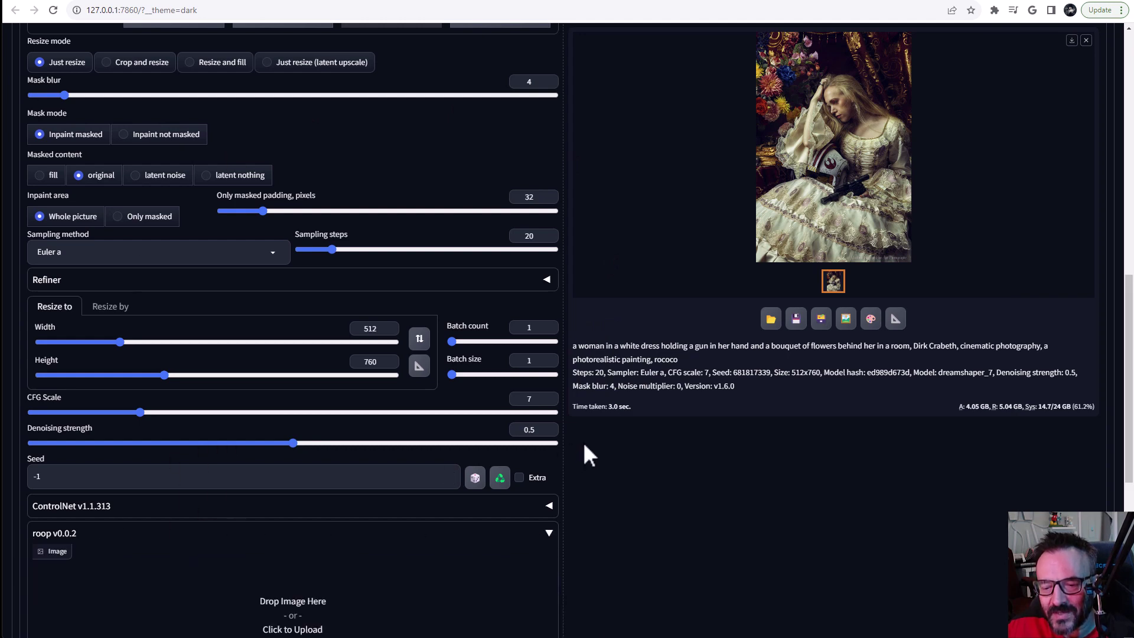
scroll(582, 440, "down", 4)
left_click_drag(653, 385, 292, 378)
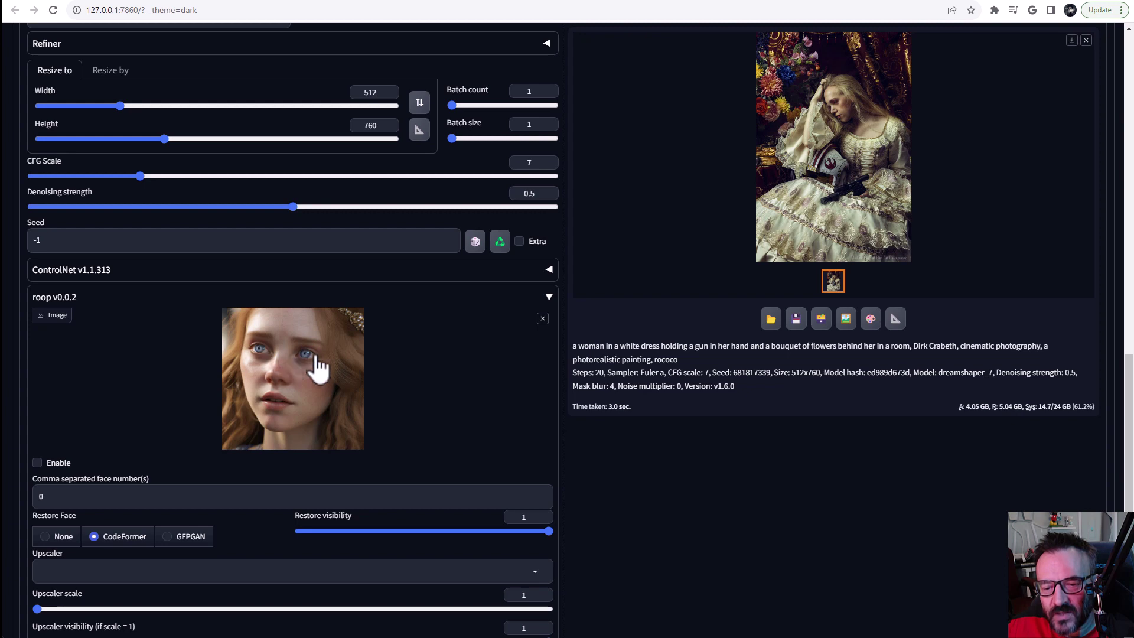
left_click(53, 465)
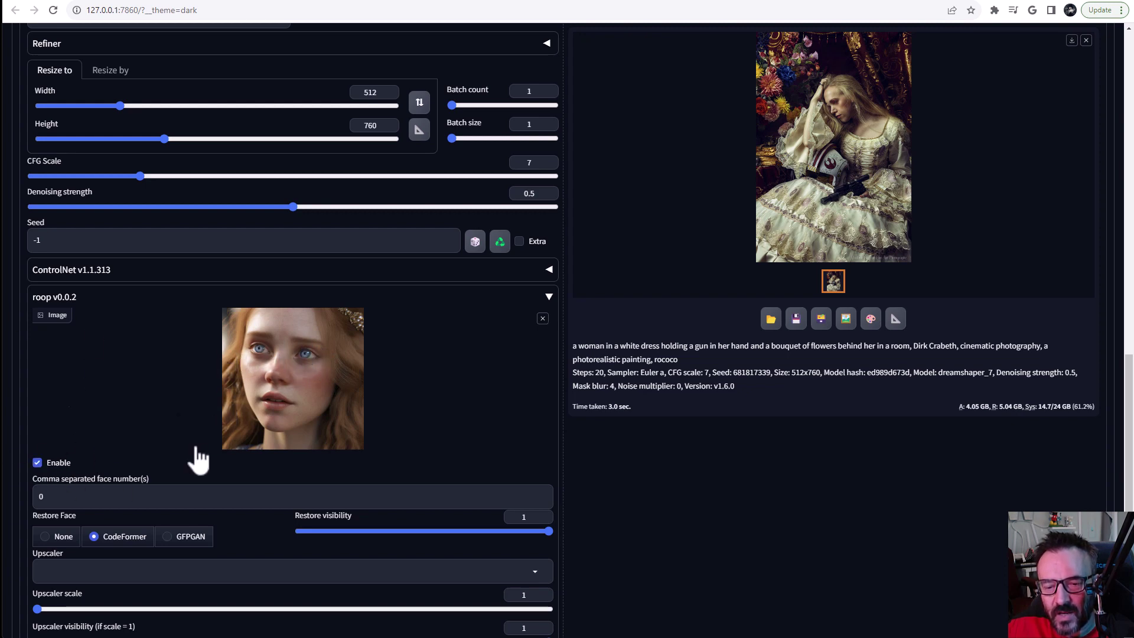
scroll(195, 458, "down", 3)
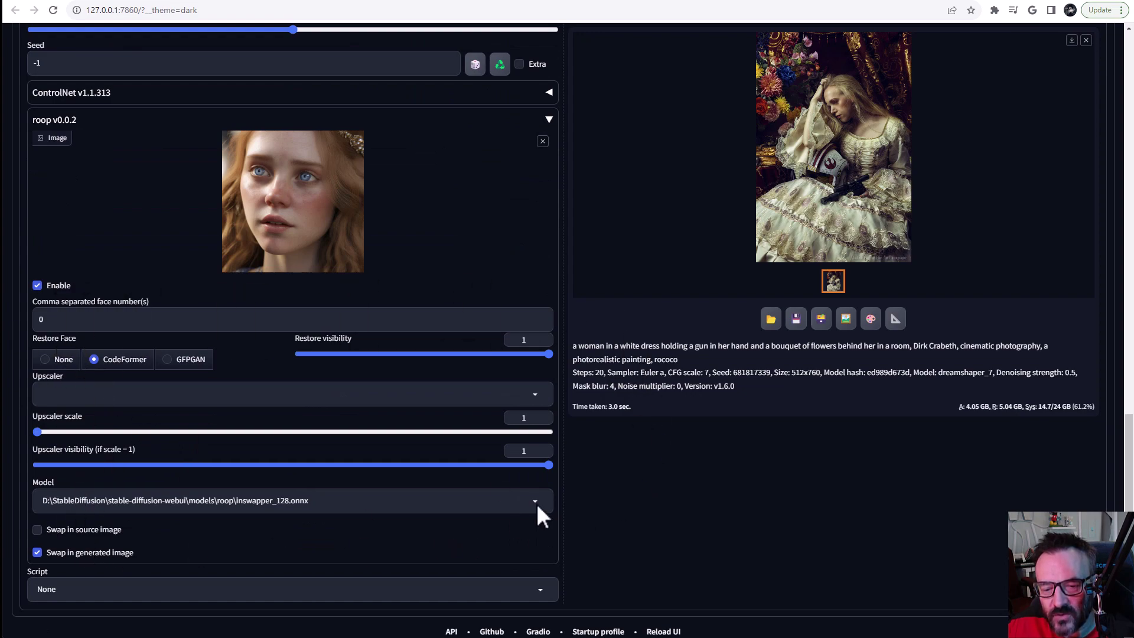
scroll(492, 464, "up", 15)
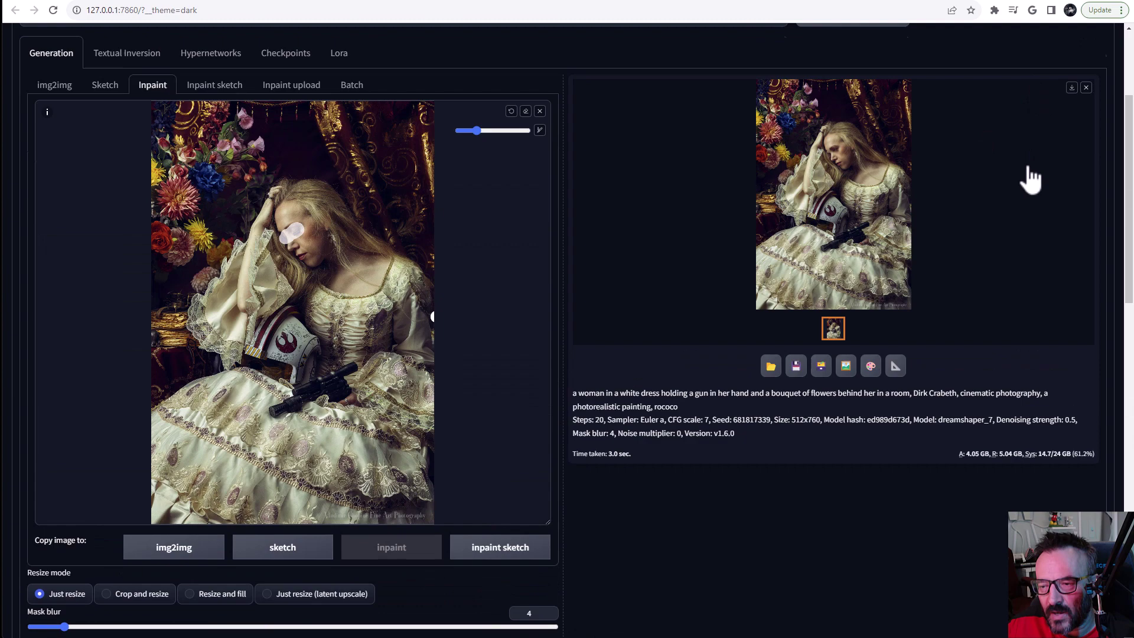
Generate a new inpainted image with roop enabled and inspect it enlarged.
scroll(1030, 179, "up", 3)
left_click(1045, 127)
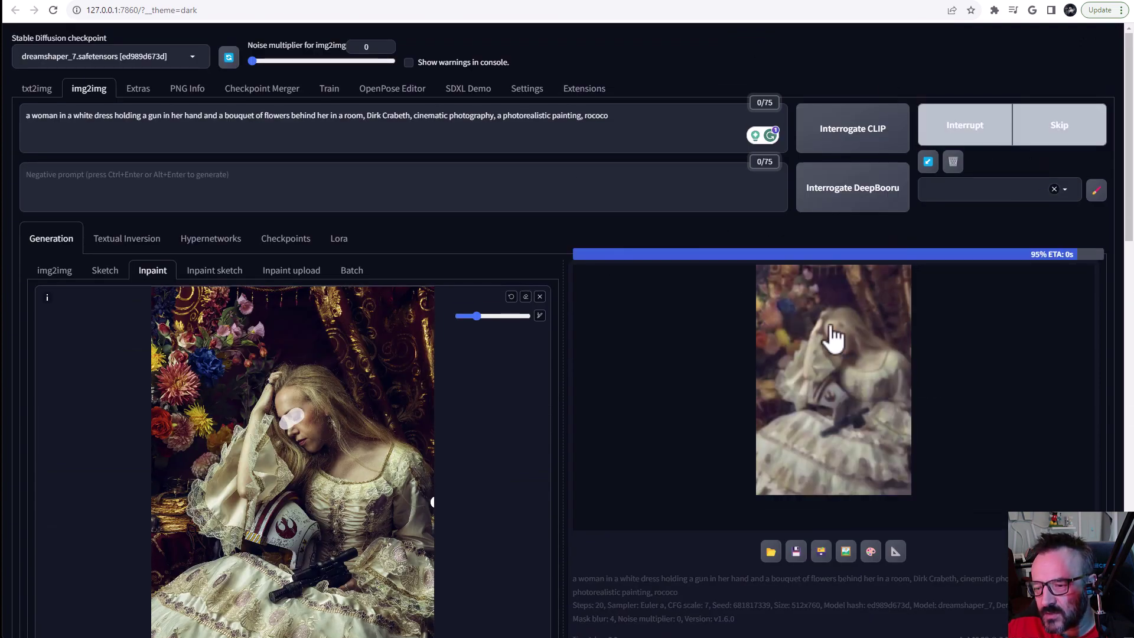
left_click(861, 369)
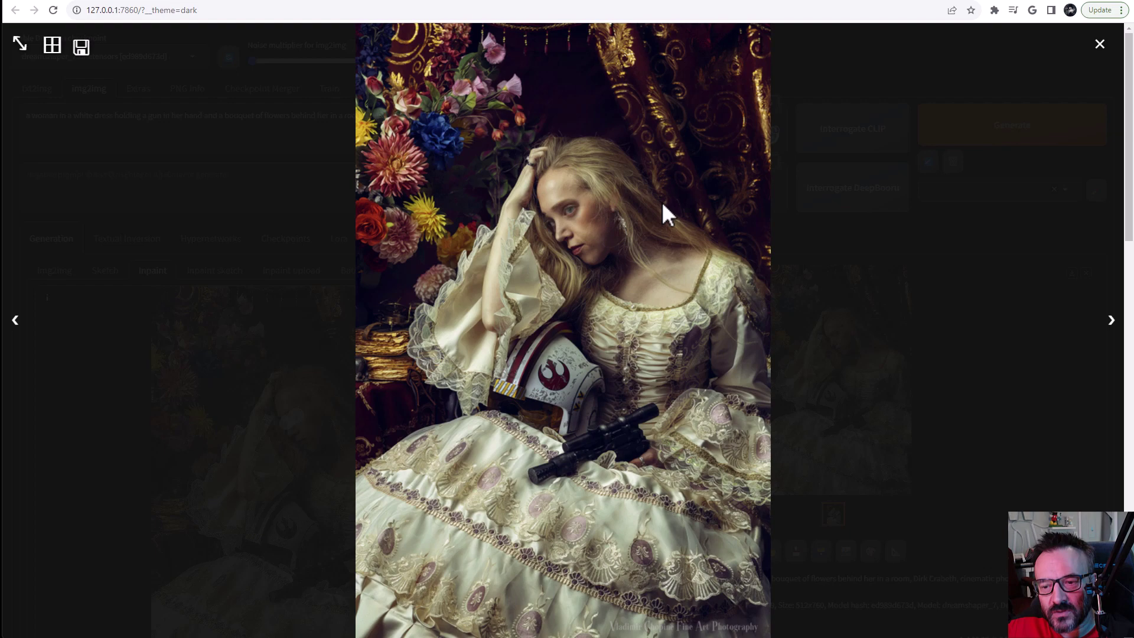
left_click(1099, 45)
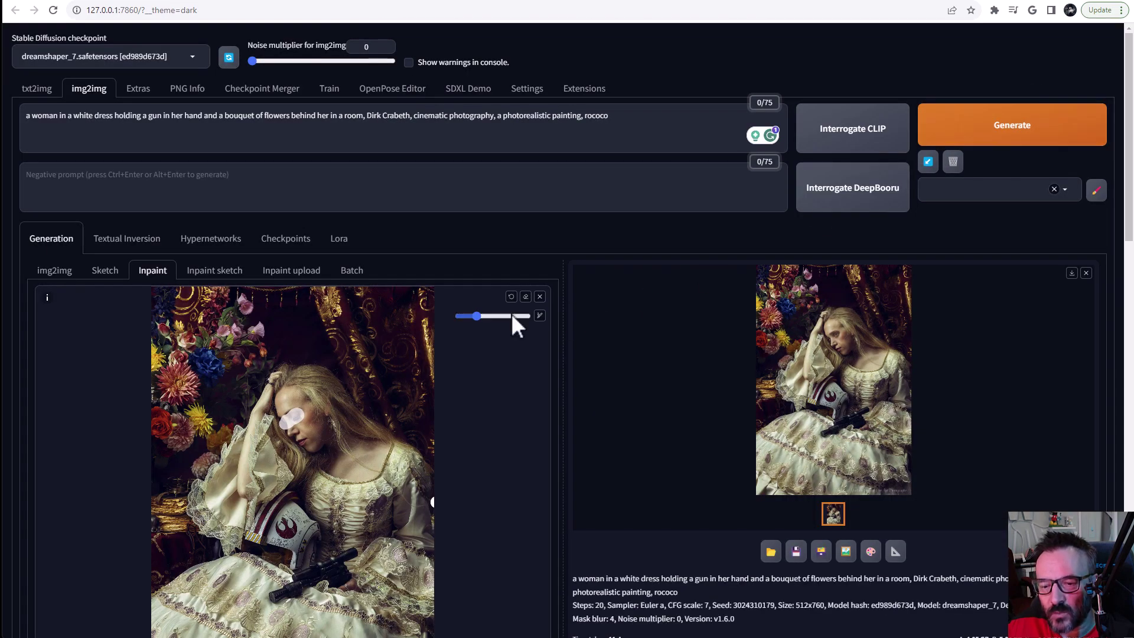
scroll(512, 313, "down", 15)
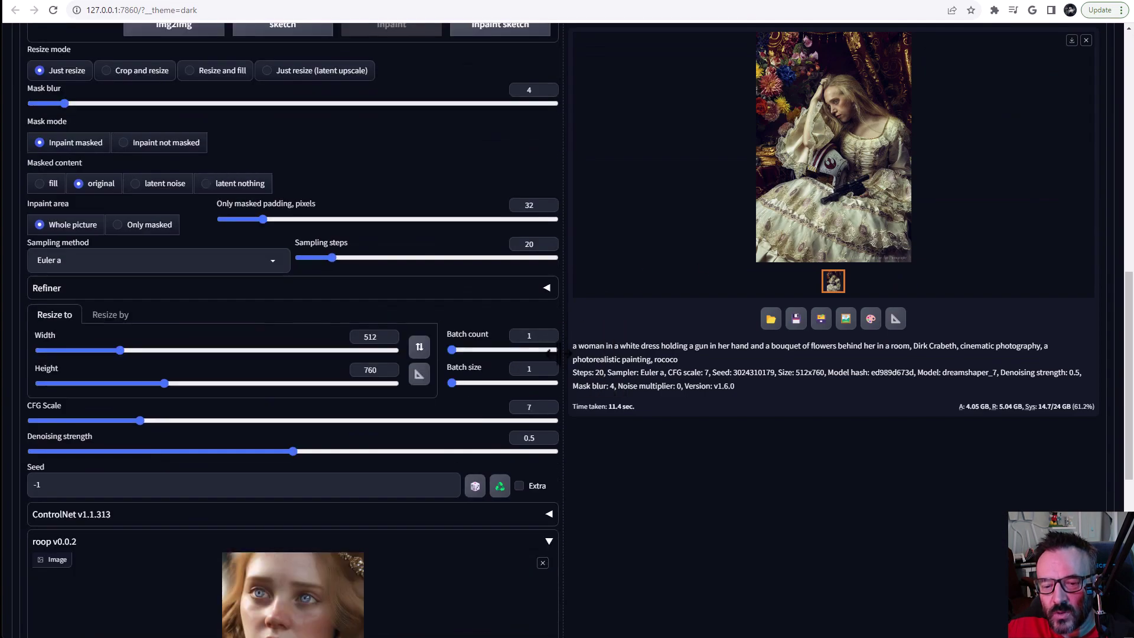
scroll(552, 352, "down", 1)
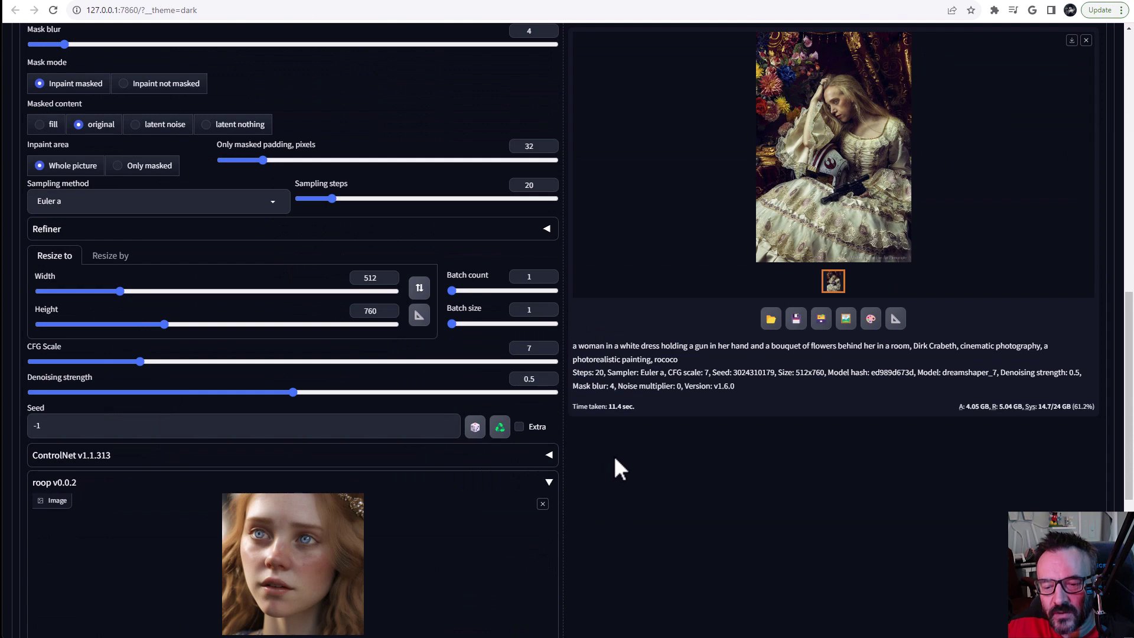
Expand ControlNet, enable Unit 0, and select the OpenPose control type.
left_click(539, 456)
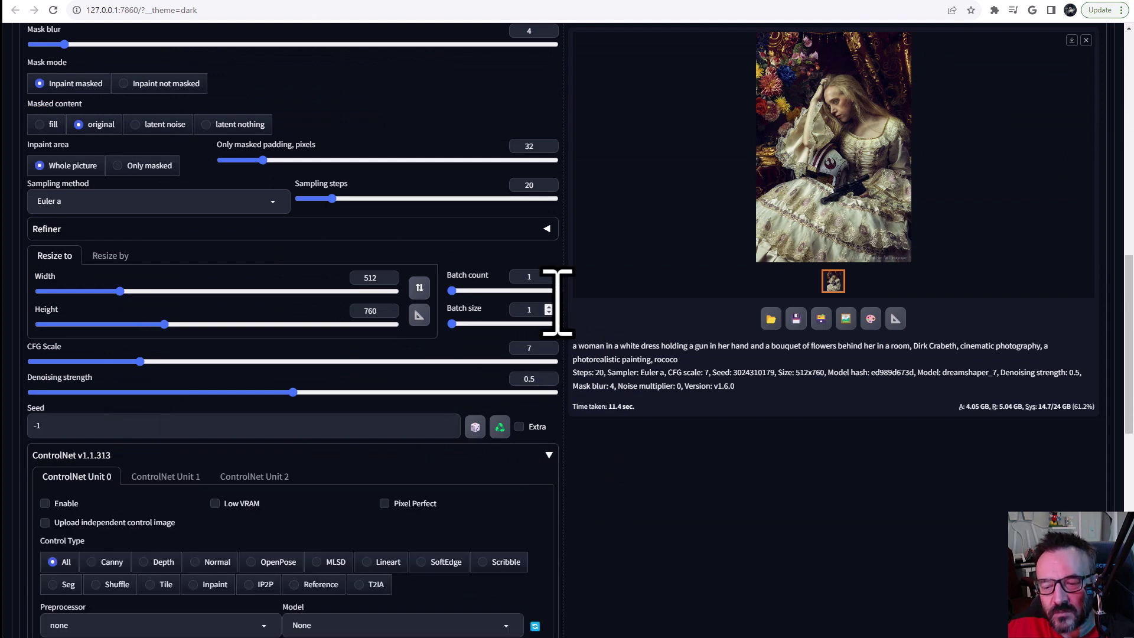
scroll(555, 300, "down", 6)
scroll(555, 299, "up", 2)
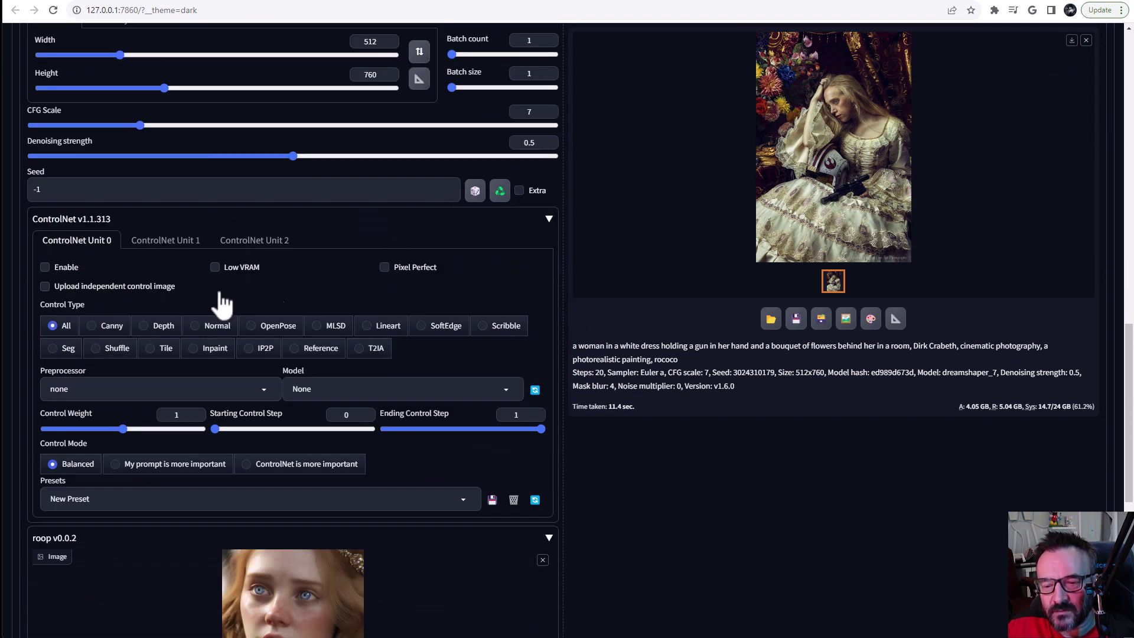
left_click(45, 268)
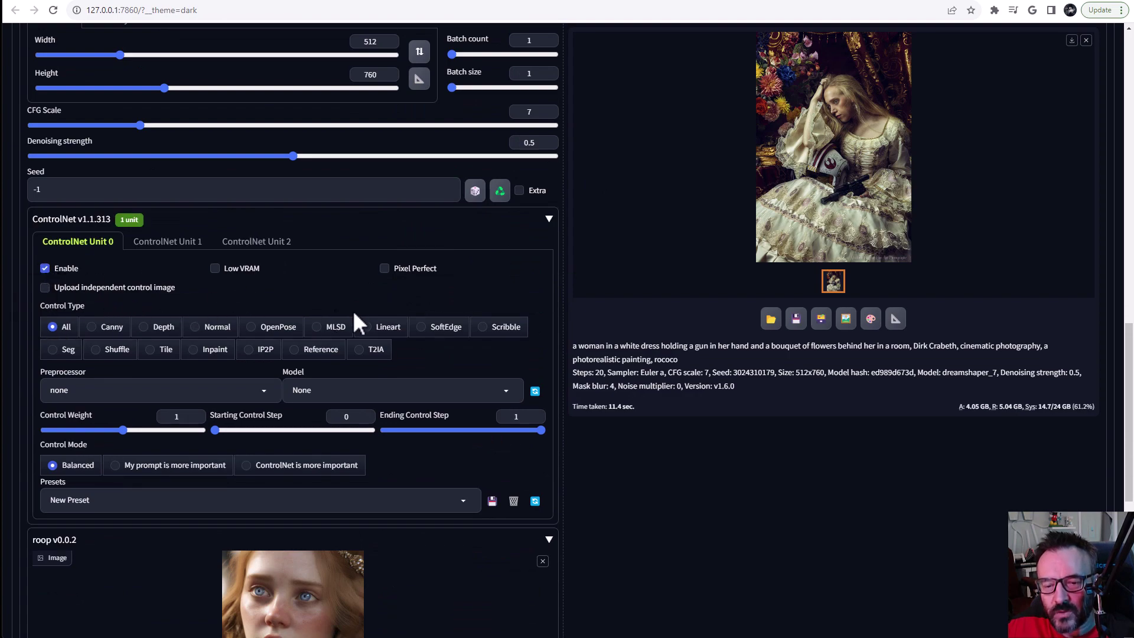
scroll(354, 323, "up", 7)
scroll(292, 334, "down", 7)
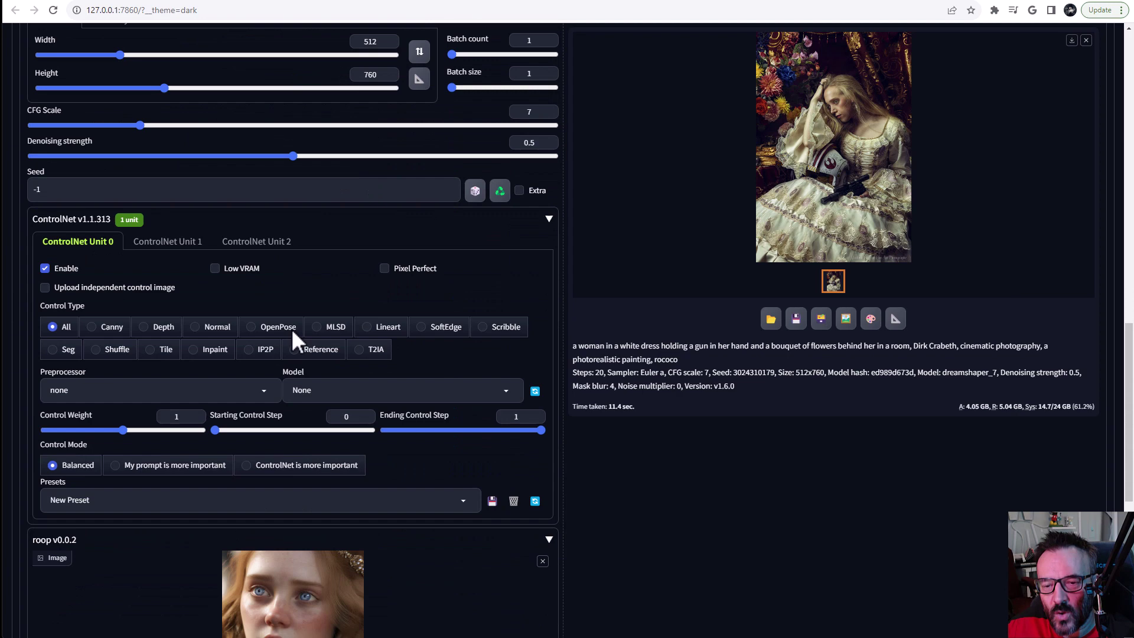
scroll(292, 328, "down", 1)
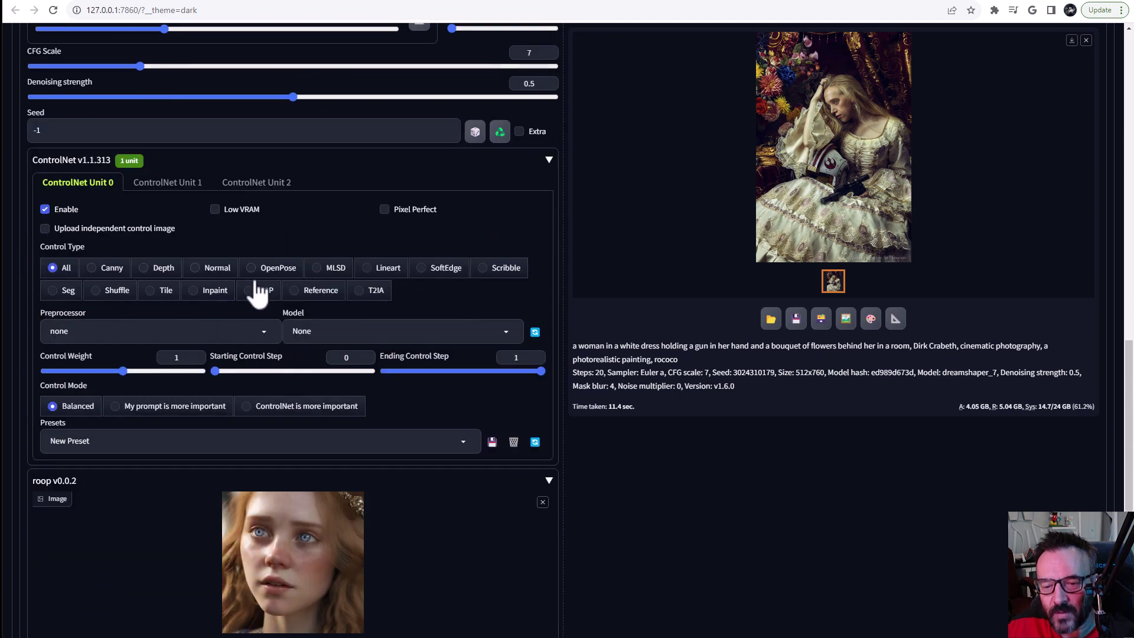
left_click(281, 269)
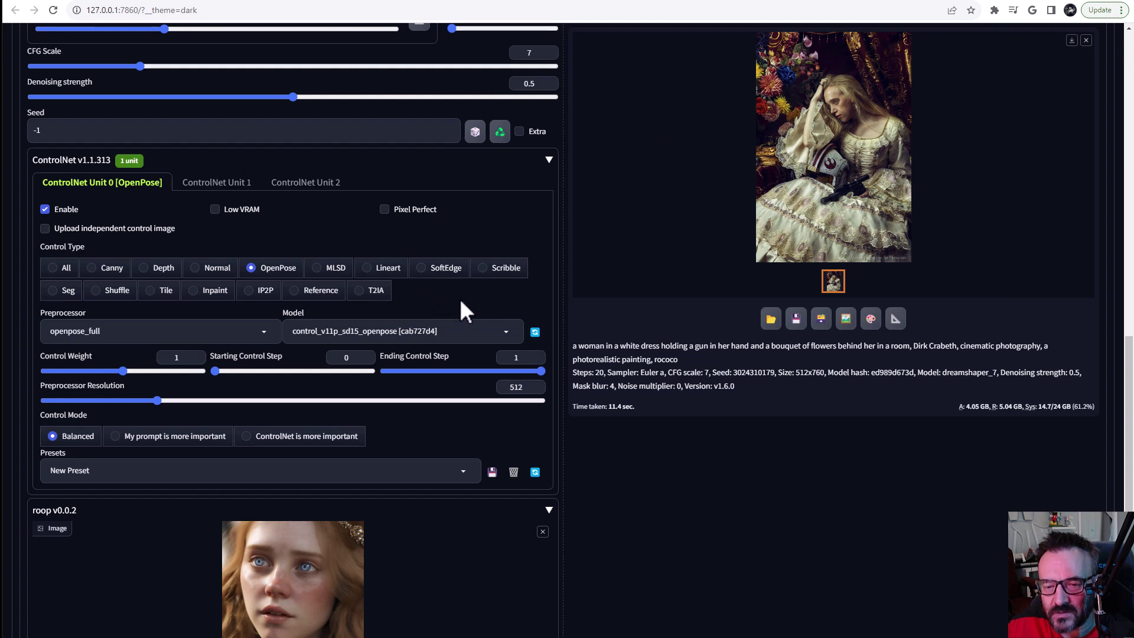
scroll(460, 299, "up", 3)
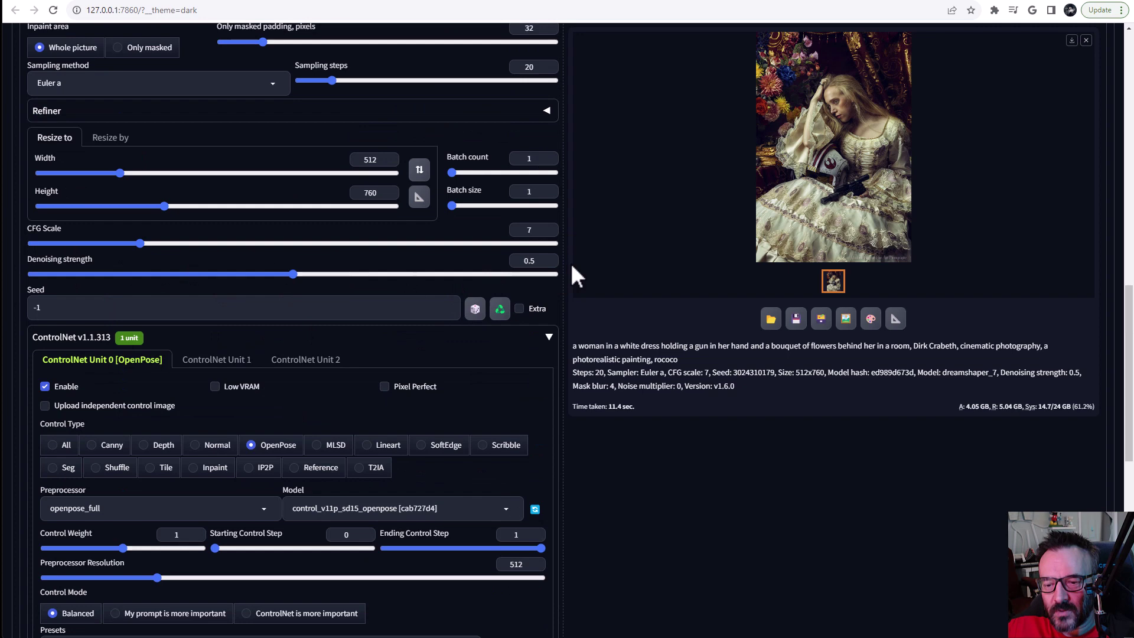
scroll(521, 271, "up", 4)
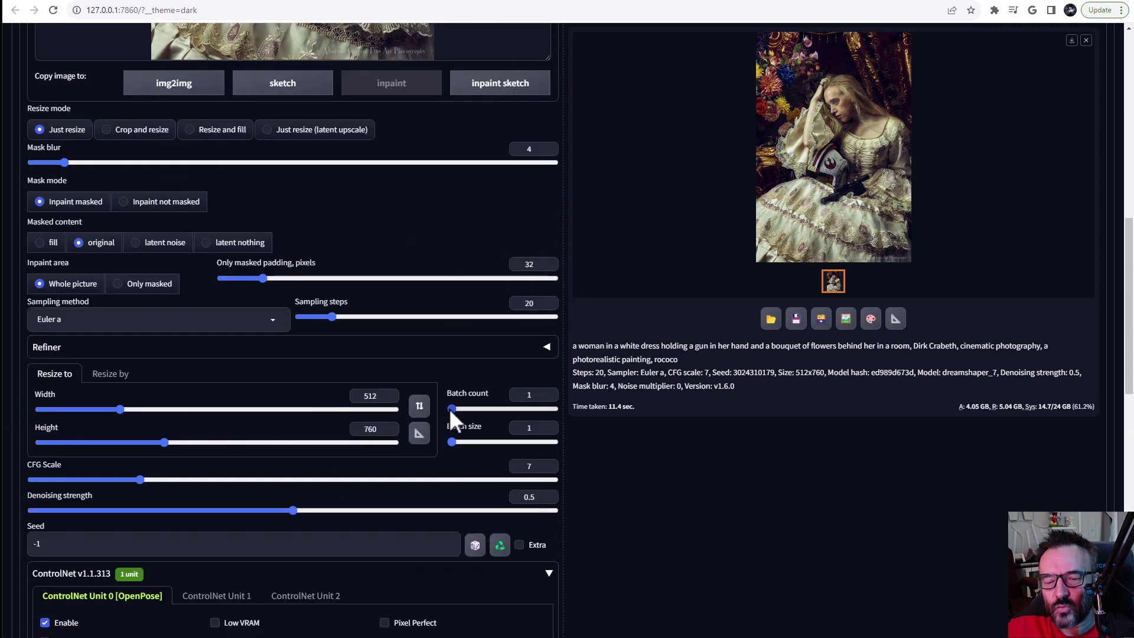
scroll(455, 408, "up", 2)
scroll(514, 381, "up", 9)
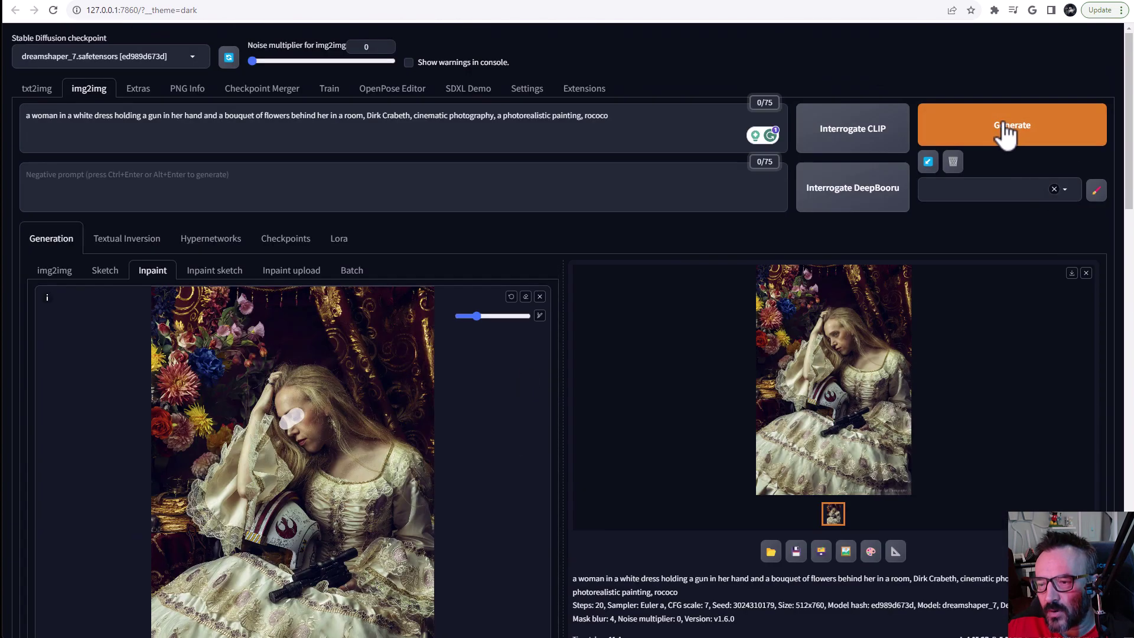
Generate the pose-guided portrait and review it and its OpenPose skeleton enlarged.
left_click(1006, 135)
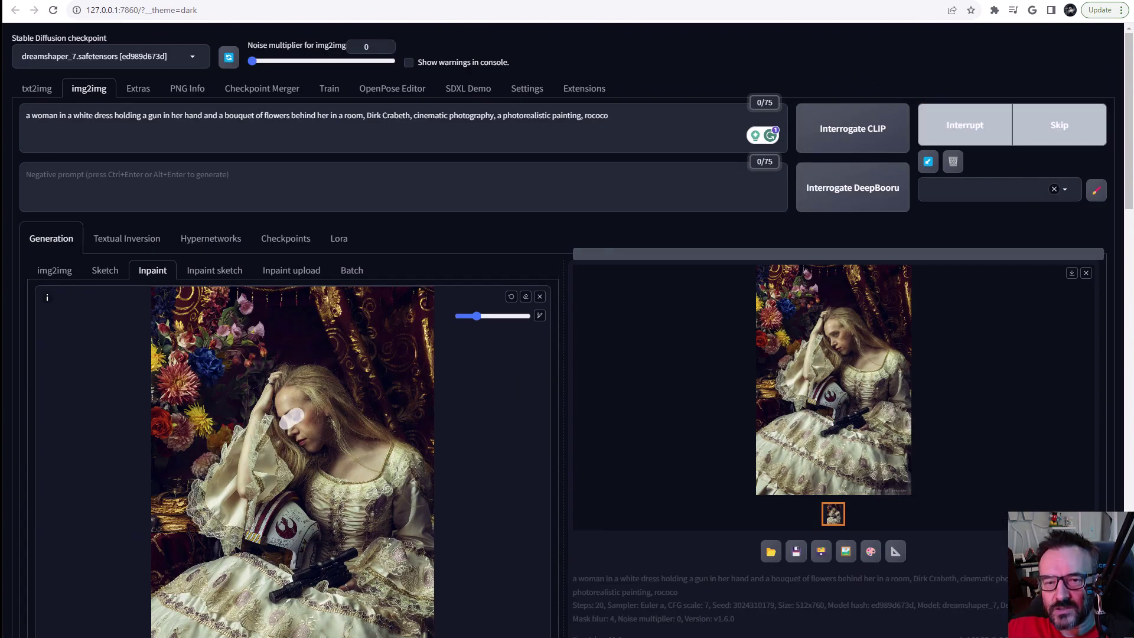
left_click(843, 385)
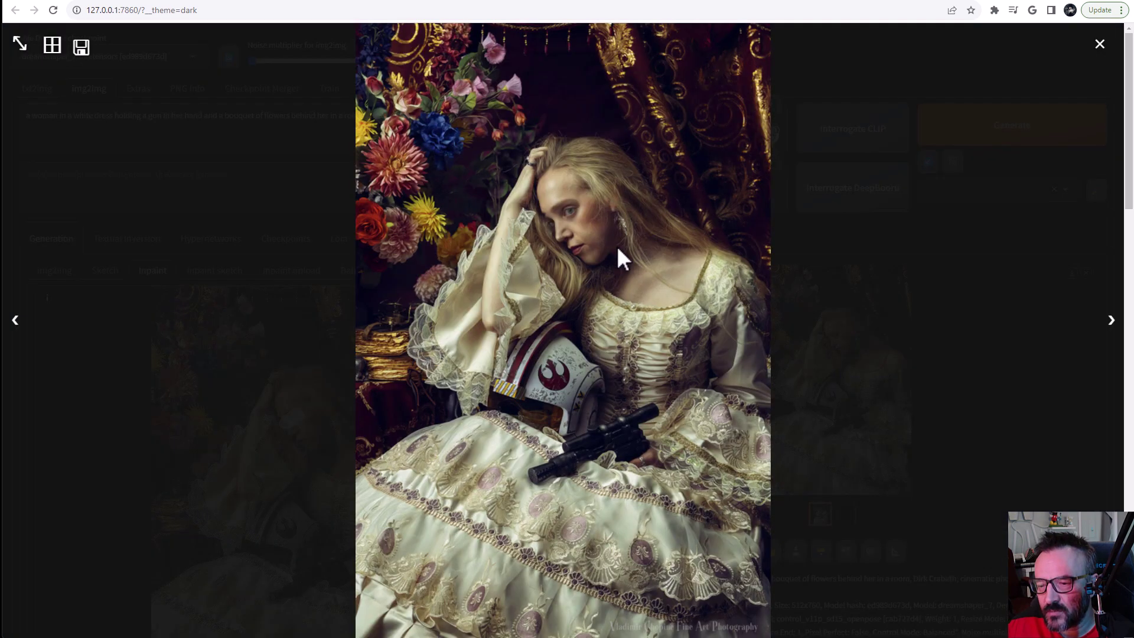
left_click(1110, 324)
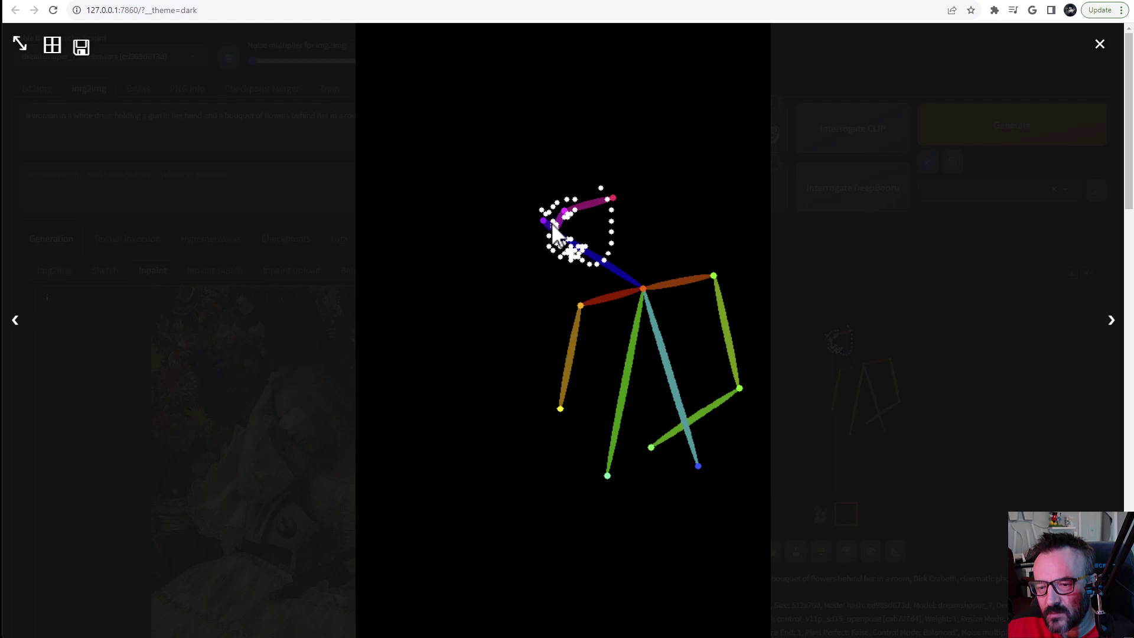
left_click(1100, 46)
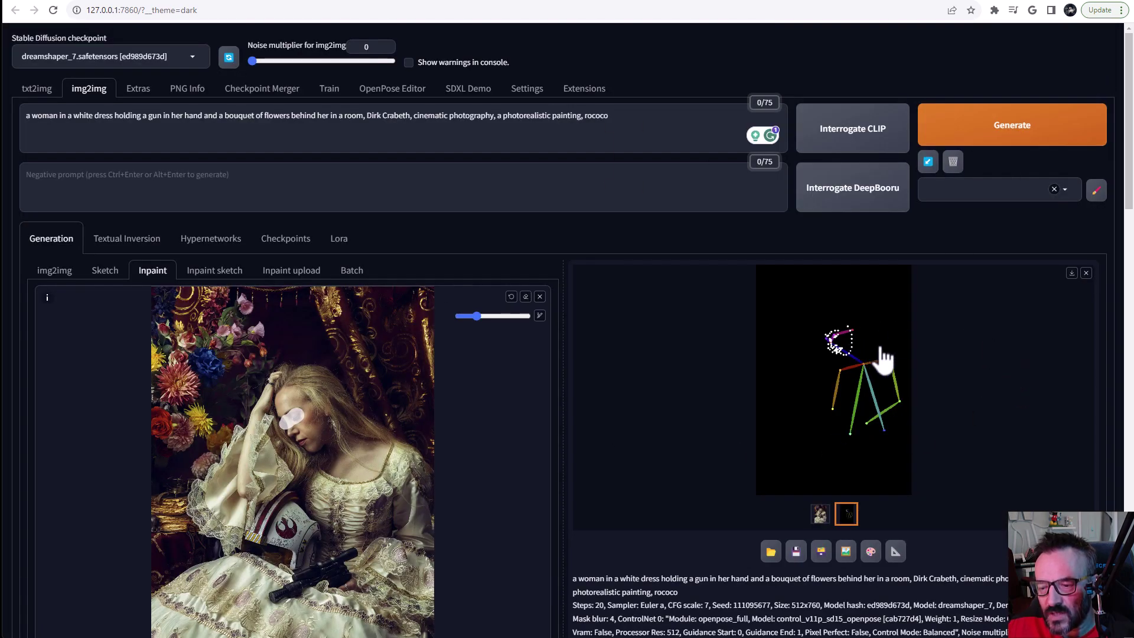
left_click(820, 515)
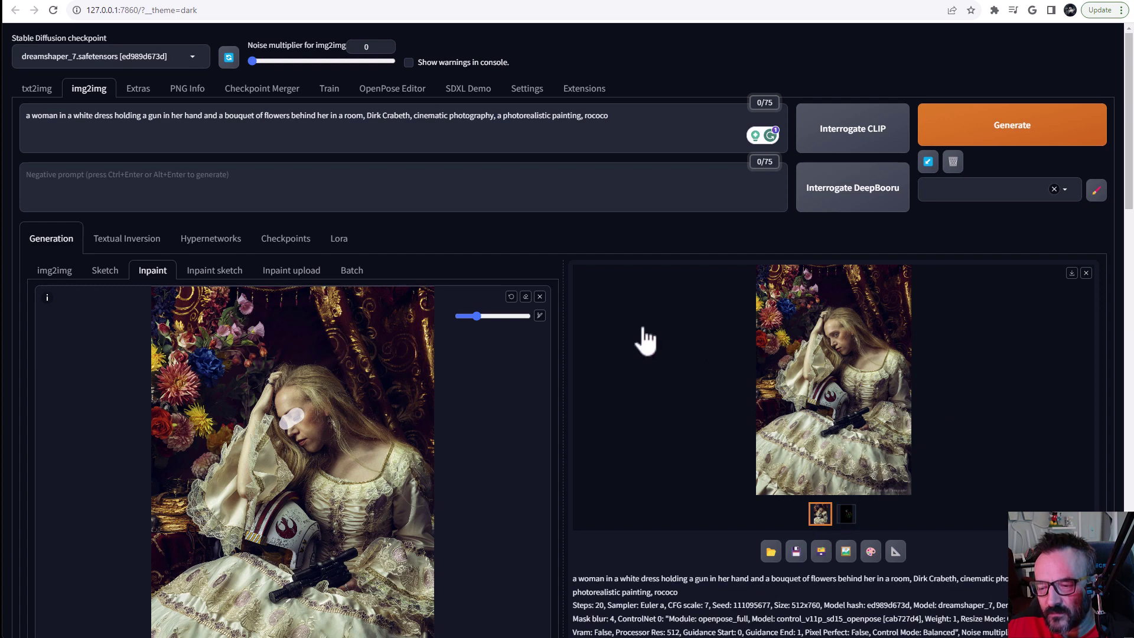
left_click(861, 425)
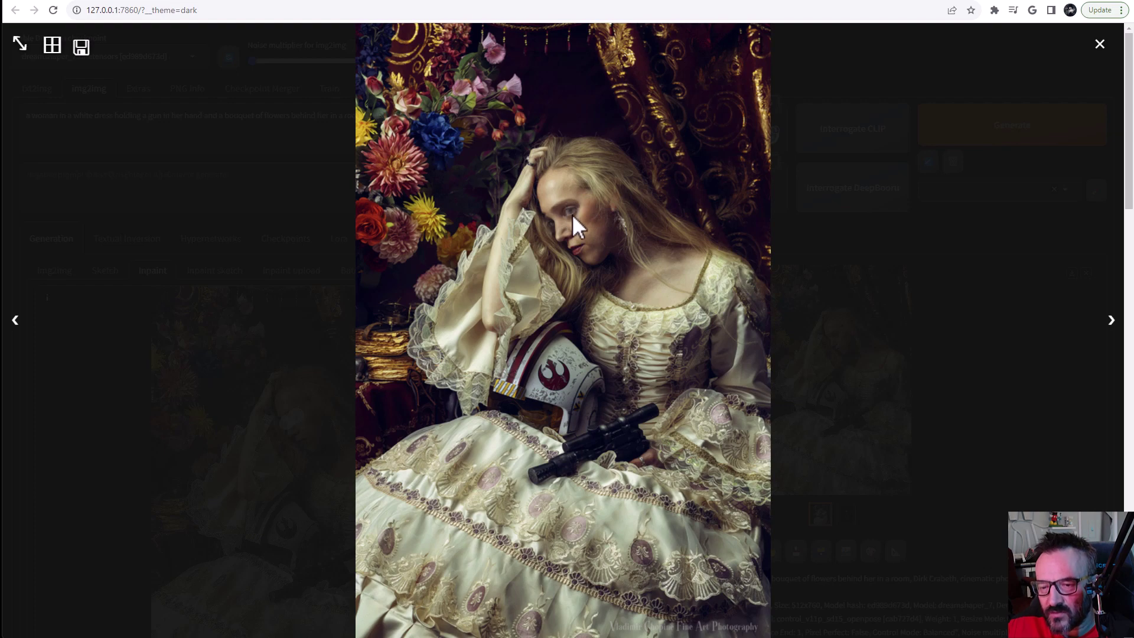
left_click(1099, 43)
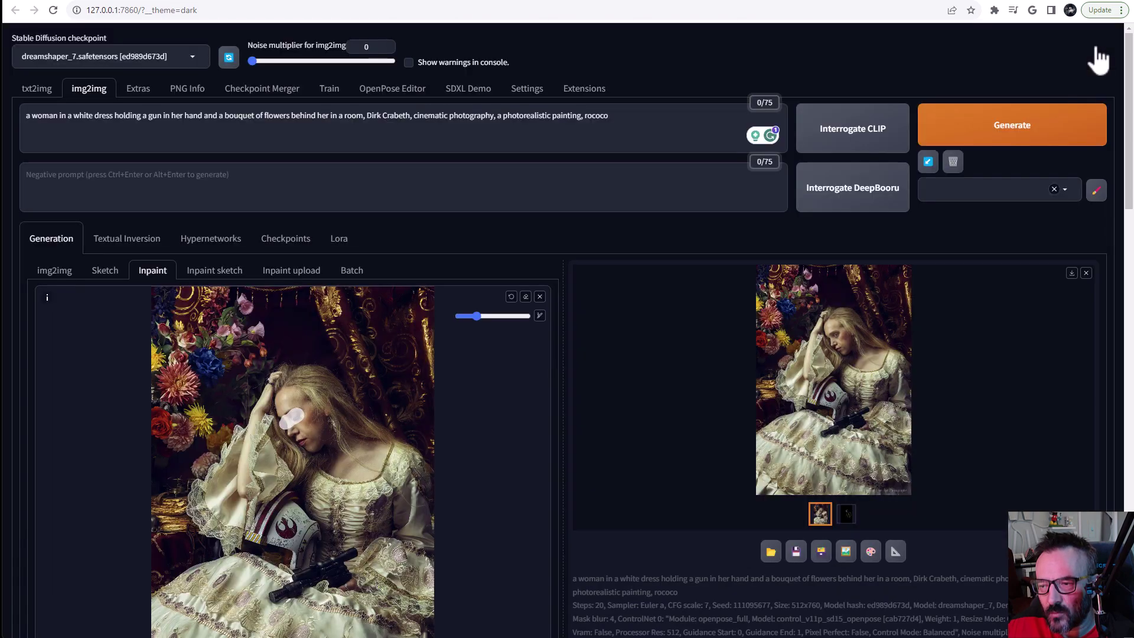
Increase the mask blur and raise the sampling steps to about 35.
scroll(531, 279, "down", 1)
scroll(561, 278, "down", 2)
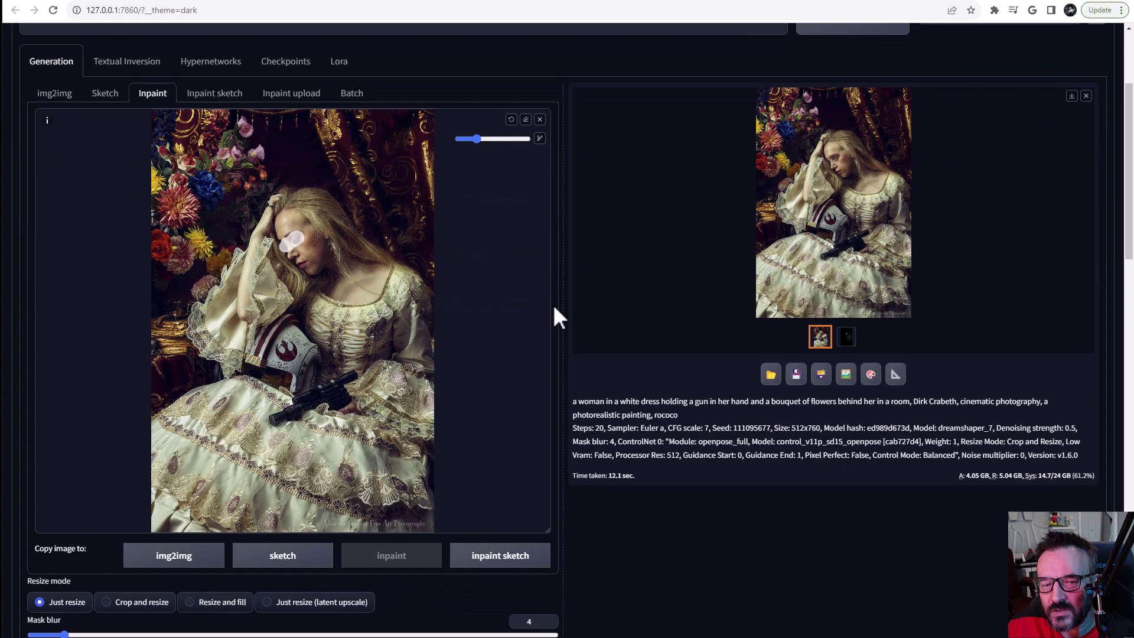
scroll(558, 317, "down", 5)
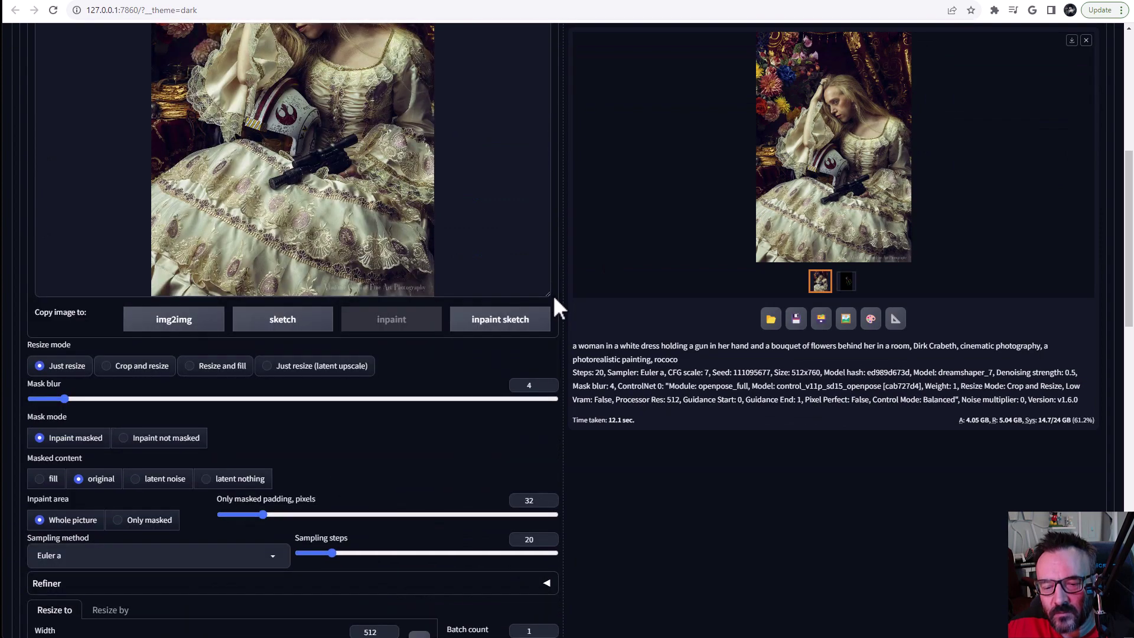
scroll(65, 278, "down", 2)
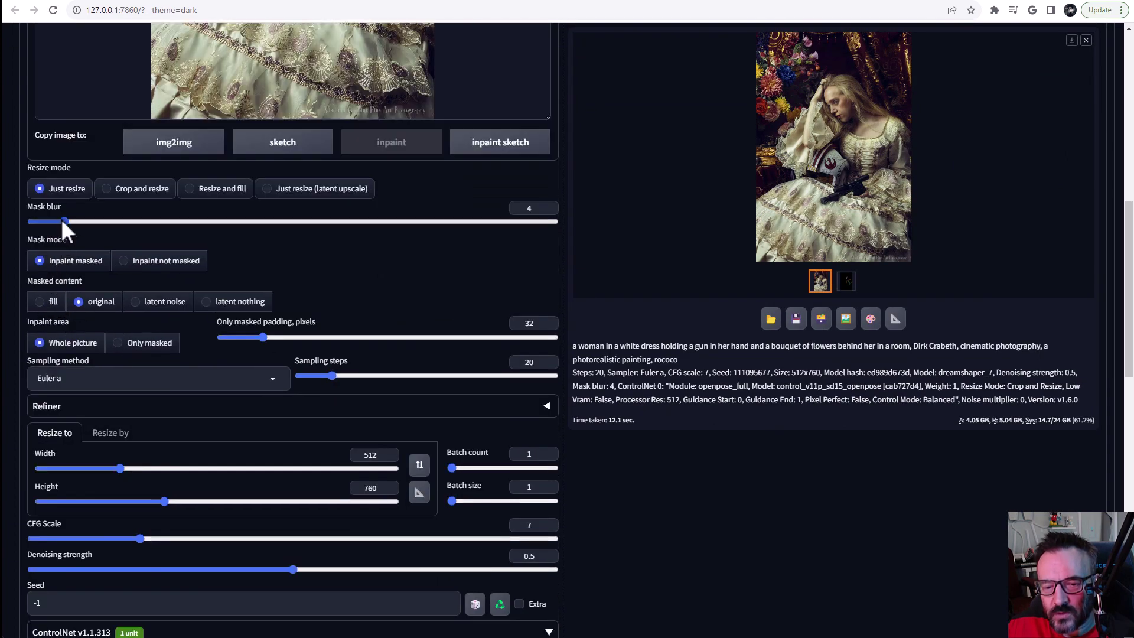
left_click_drag(73, 220, 81, 218)
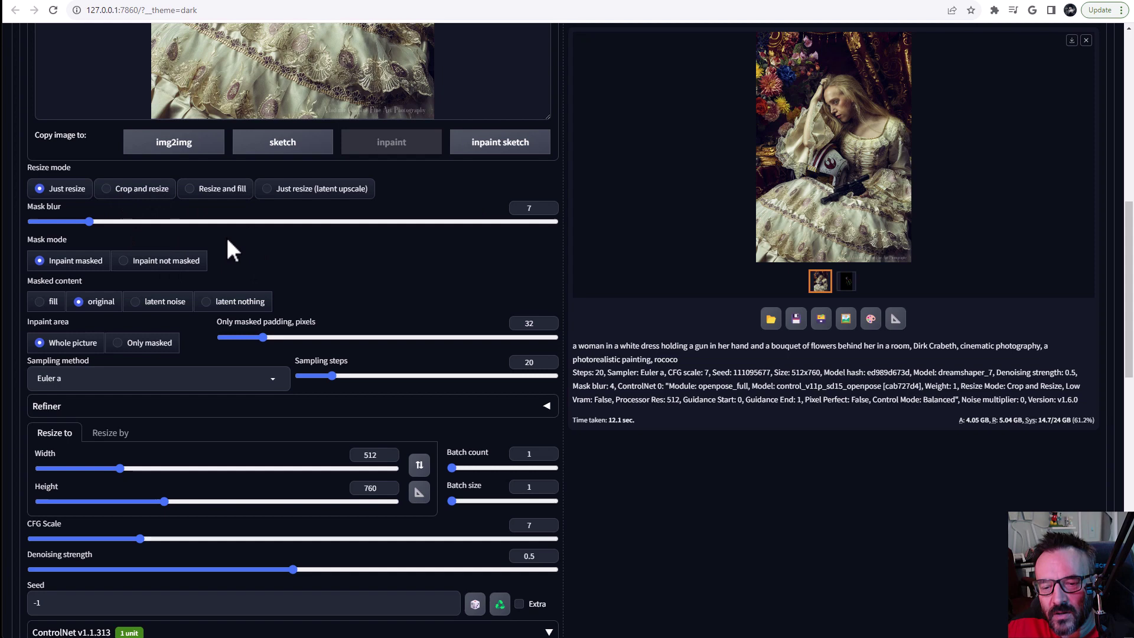
left_click_drag(330, 376, 359, 375)
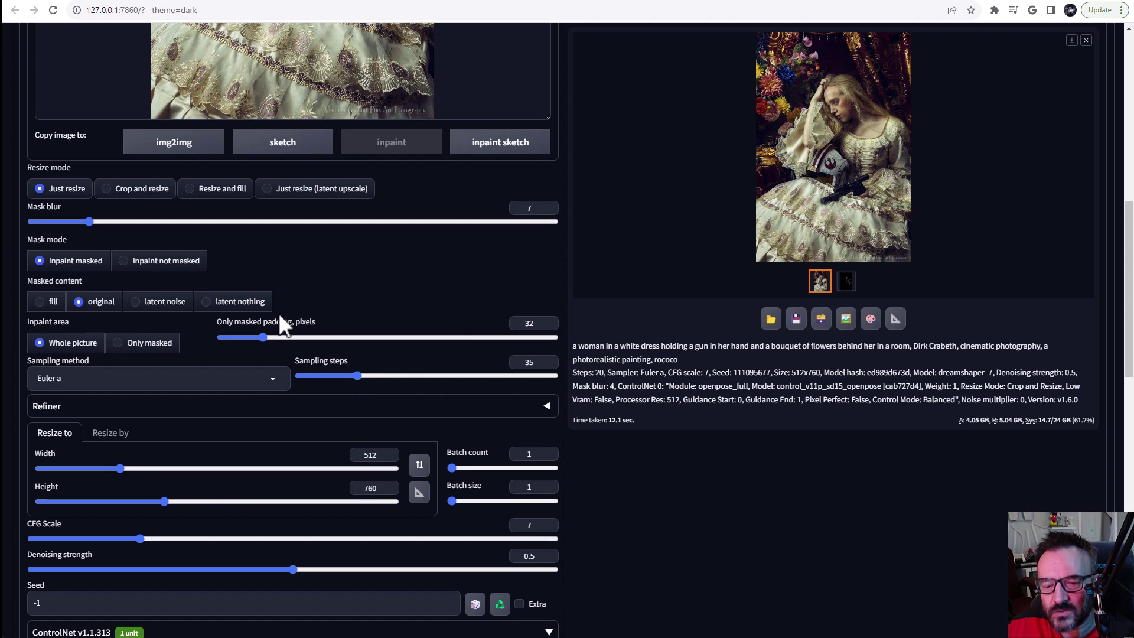
Set the denoising strength slider to 0.3.
scroll(410, 366, "down", 1)
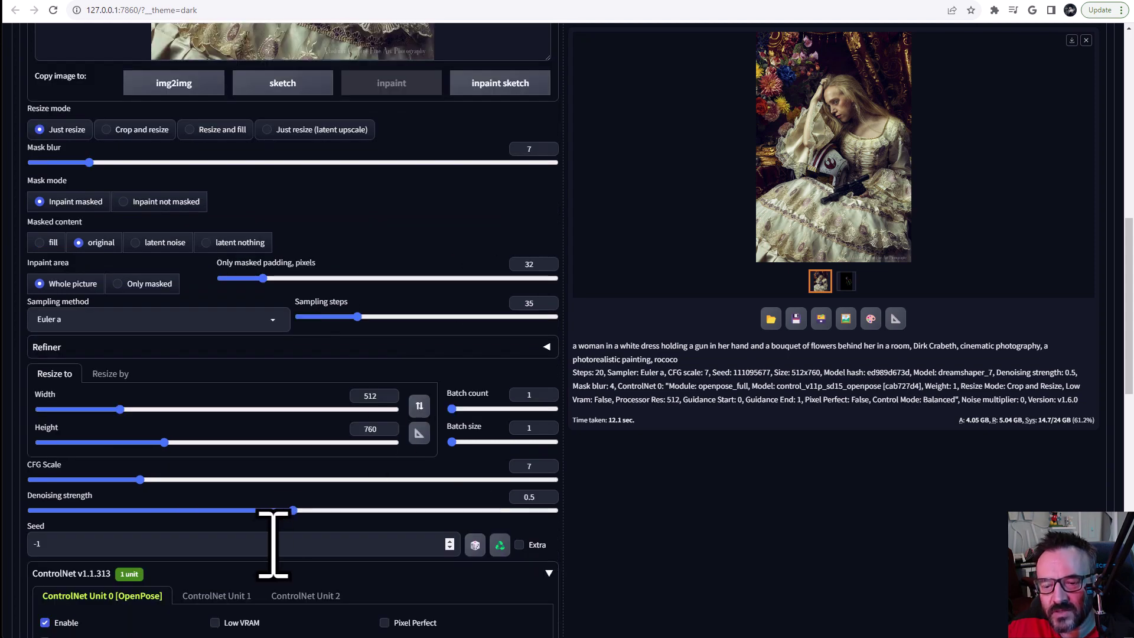
left_click_drag(295, 510, 225, 511)
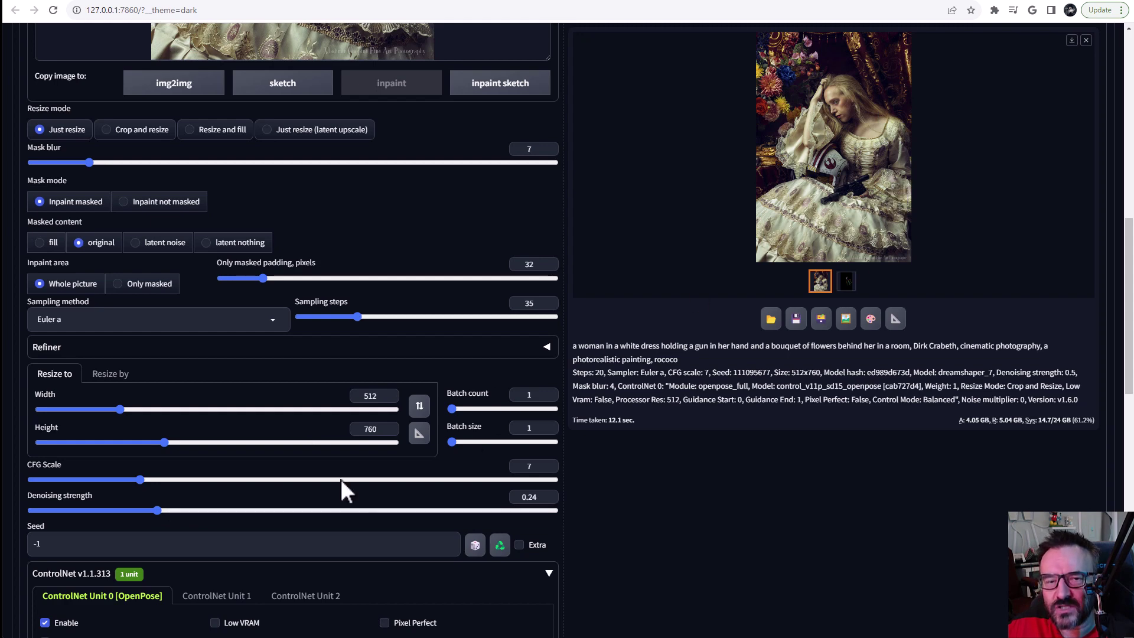
left_click_drag(157, 510, 152, 509)
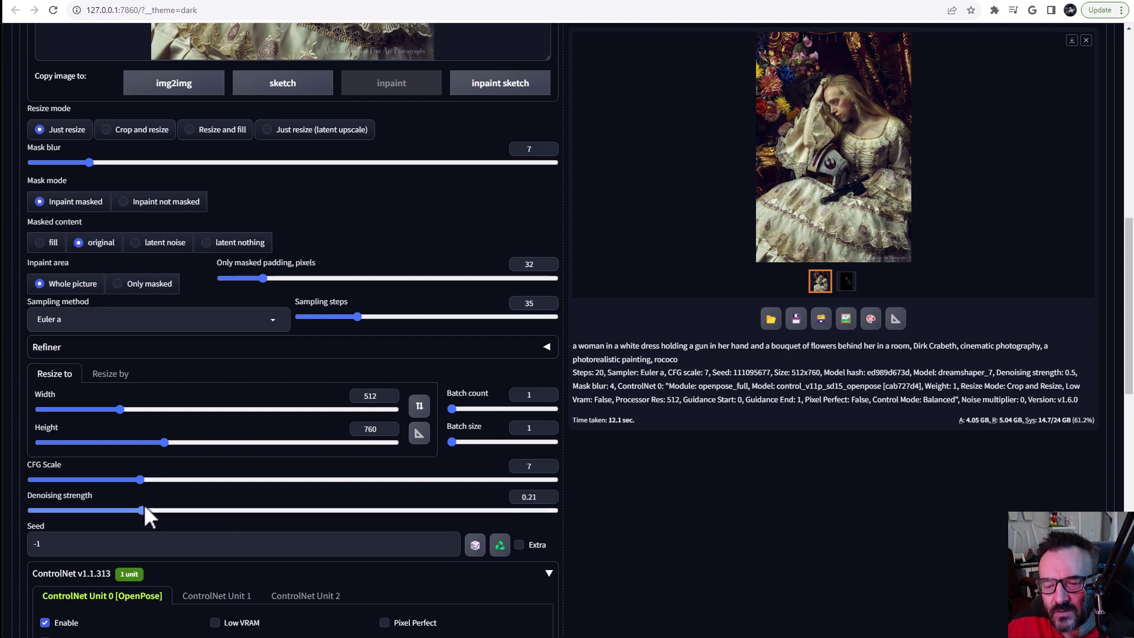
scroll(290, 434, "up", 6)
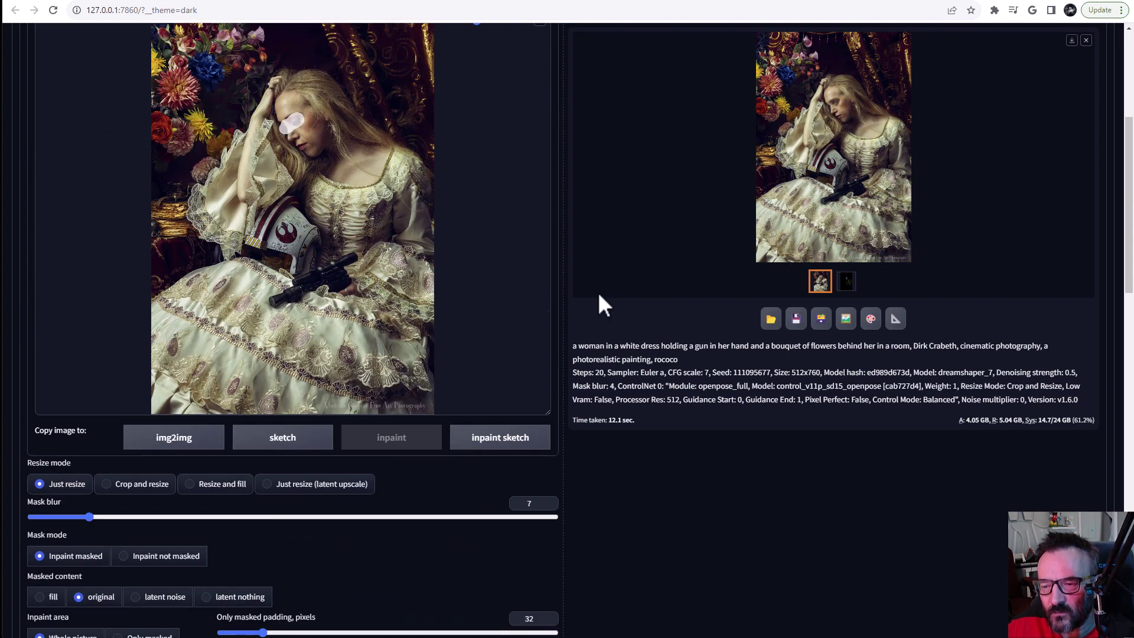
scroll(531, 313, "down", 6)
left_click_drag(159, 509, 164, 511)
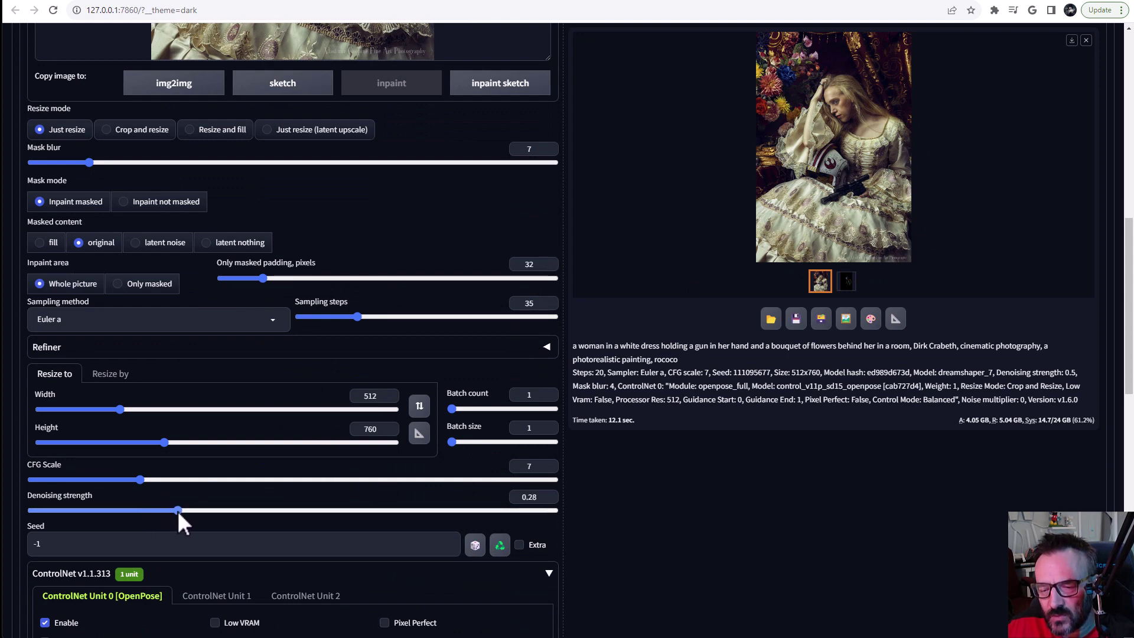
left_click_drag(190, 511, 194, 502)
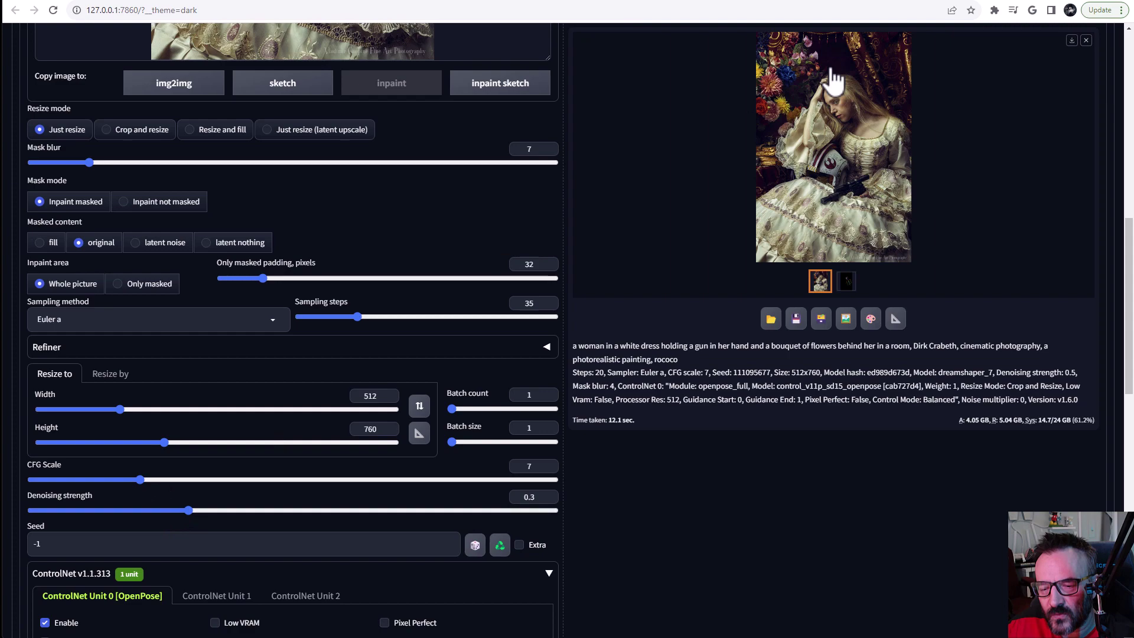
scroll(895, 195, "up", 7)
scroll(895, 195, "up", 4)
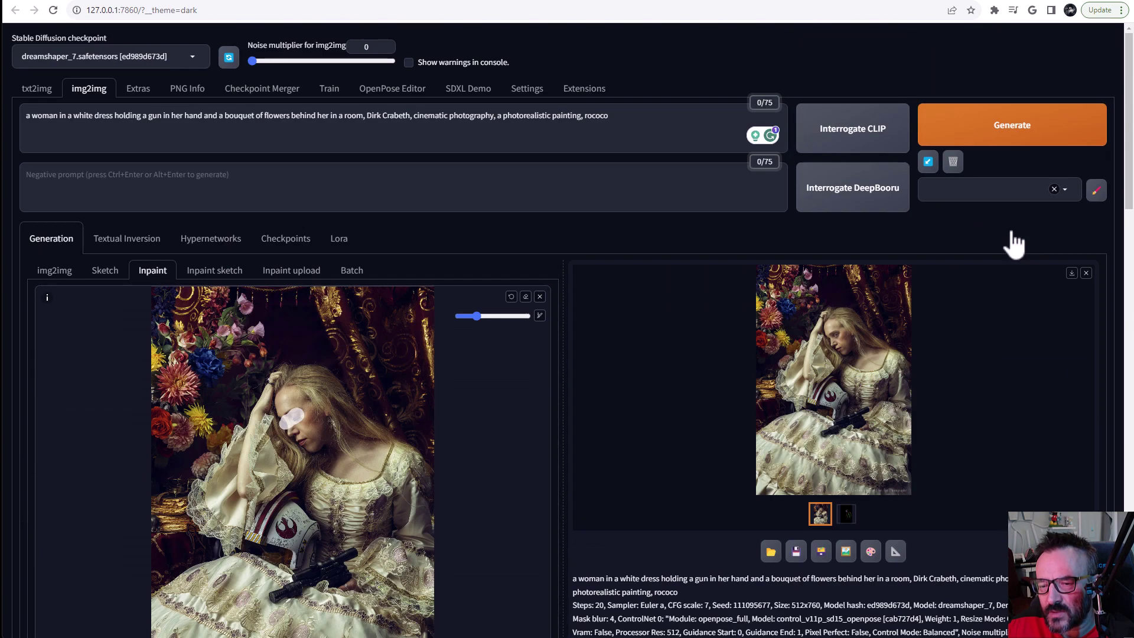
Generate a fresh 512×760 inpainted portrait and inspect it full size in the lightbox.
left_click(1030, 137)
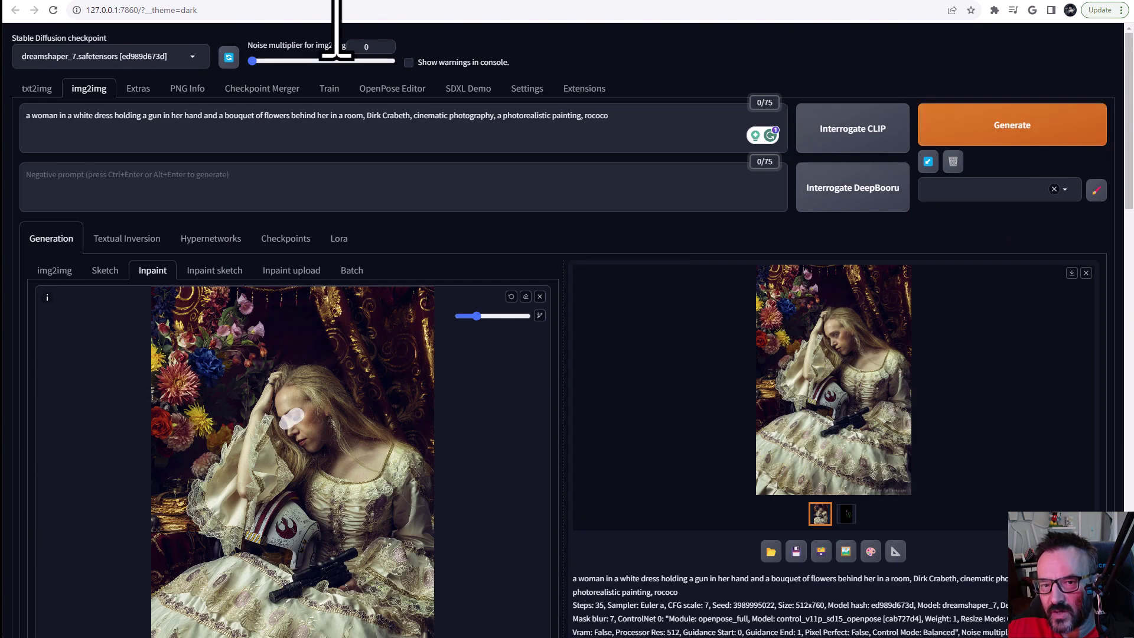
left_click(827, 352)
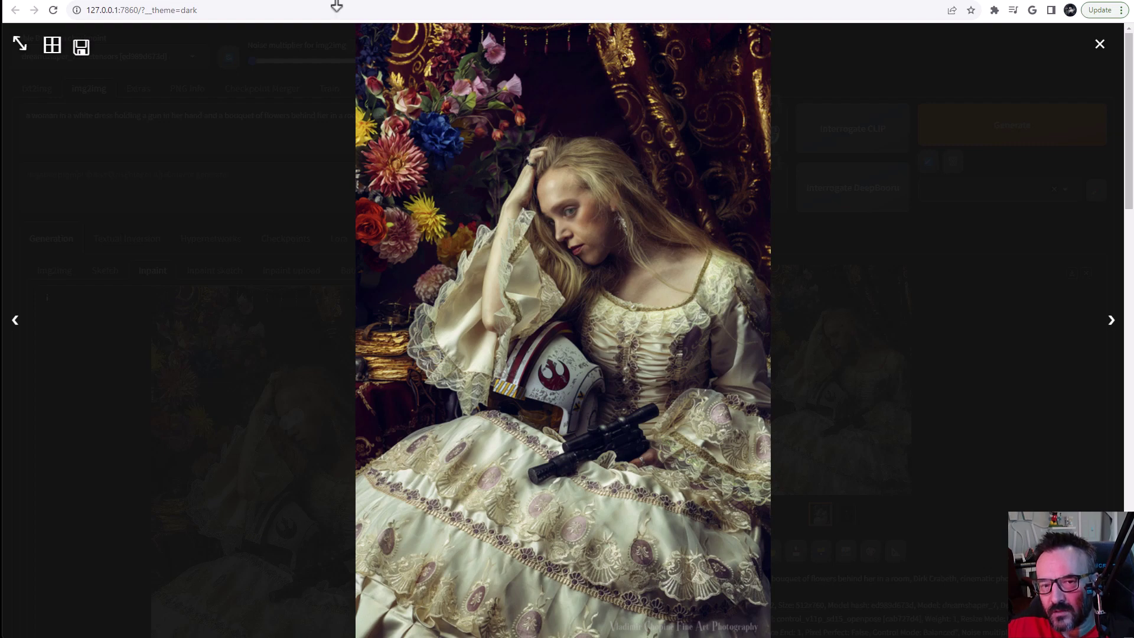
left_click(1099, 44)
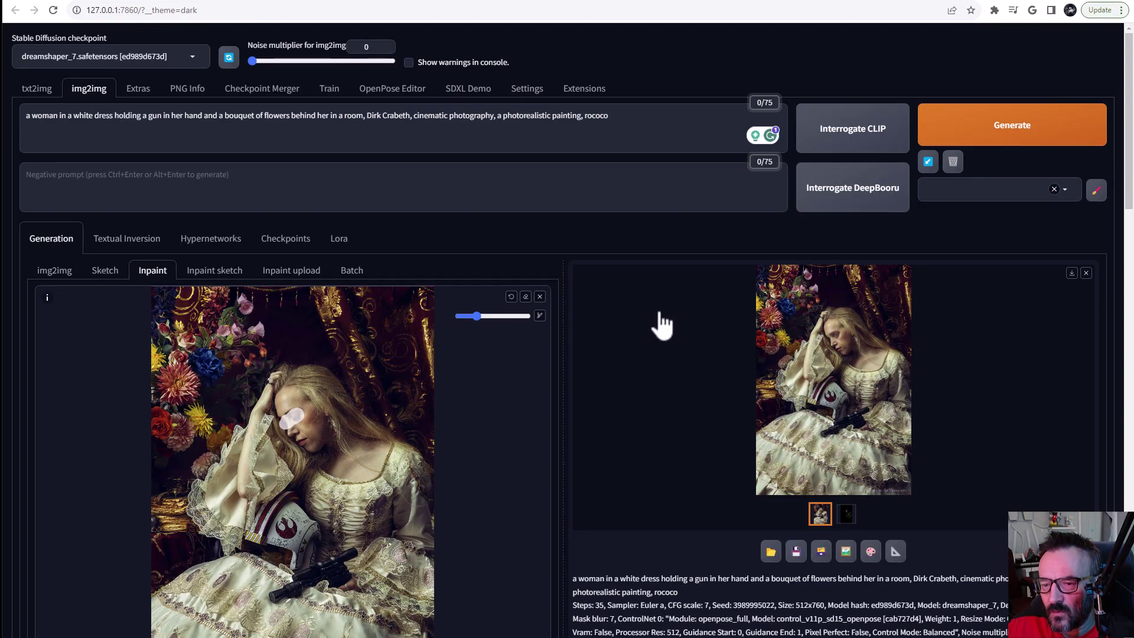
scroll(661, 325, "down", 1)
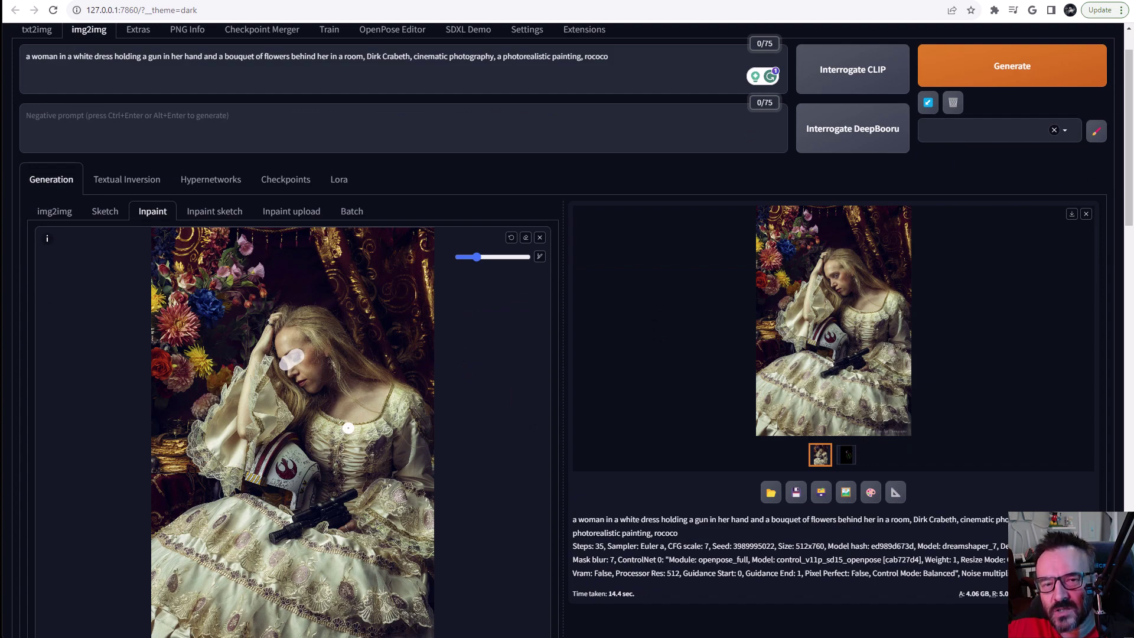
scroll(625, 367, "down", 2)
scroll(624, 366, "up", 1)
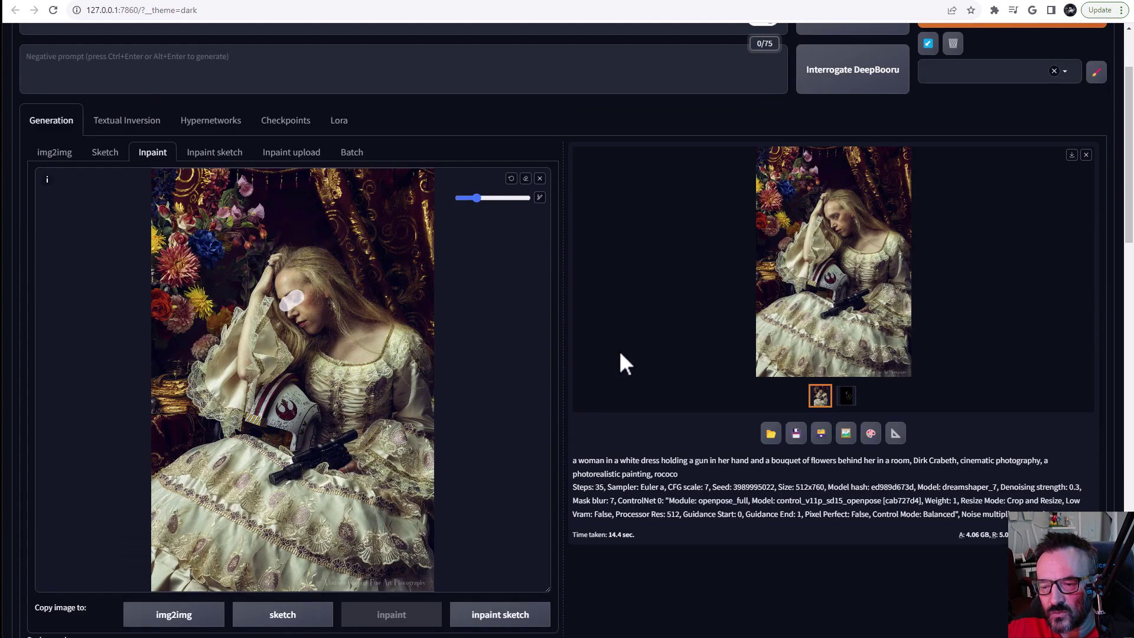
scroll(620, 362, "down", 1)
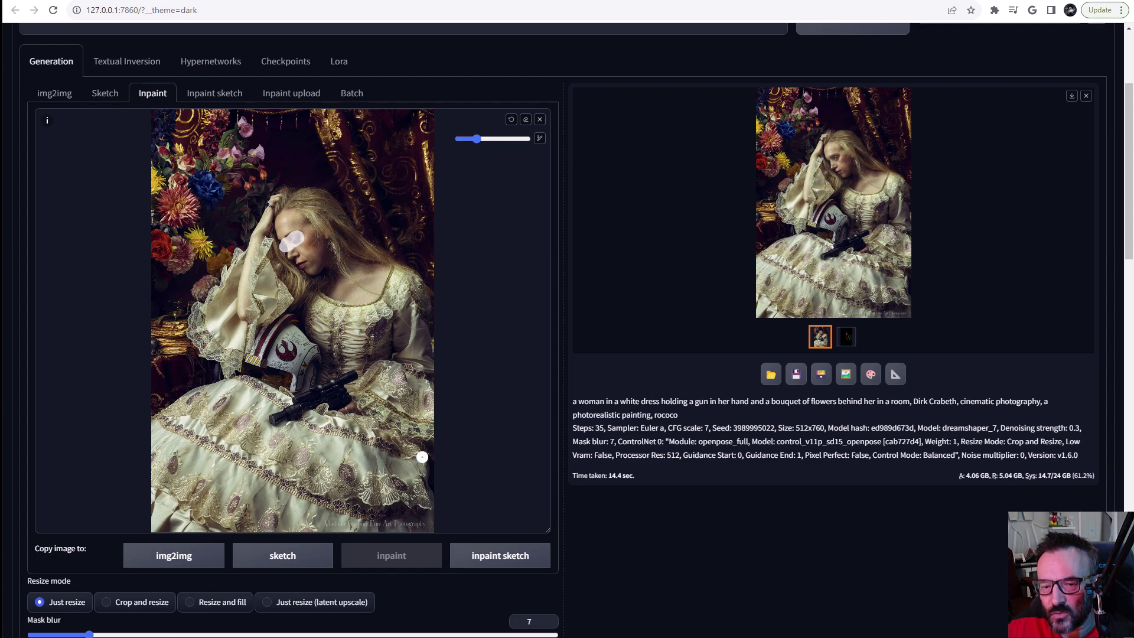
scroll(714, 286, "down", 4)
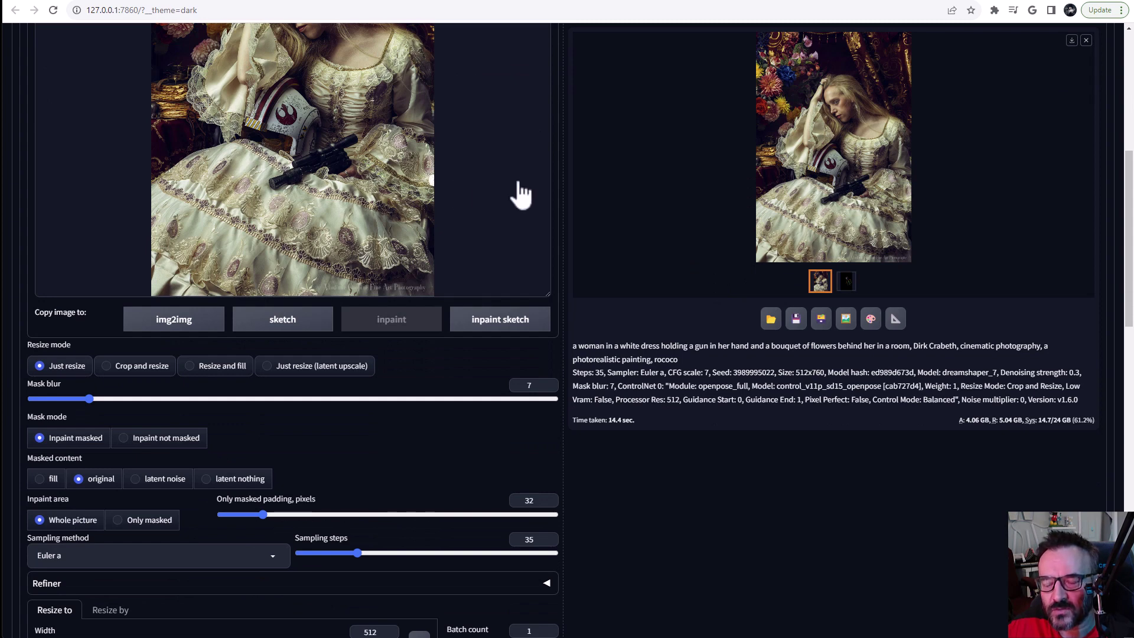
scroll(234, 439, "down", 2)
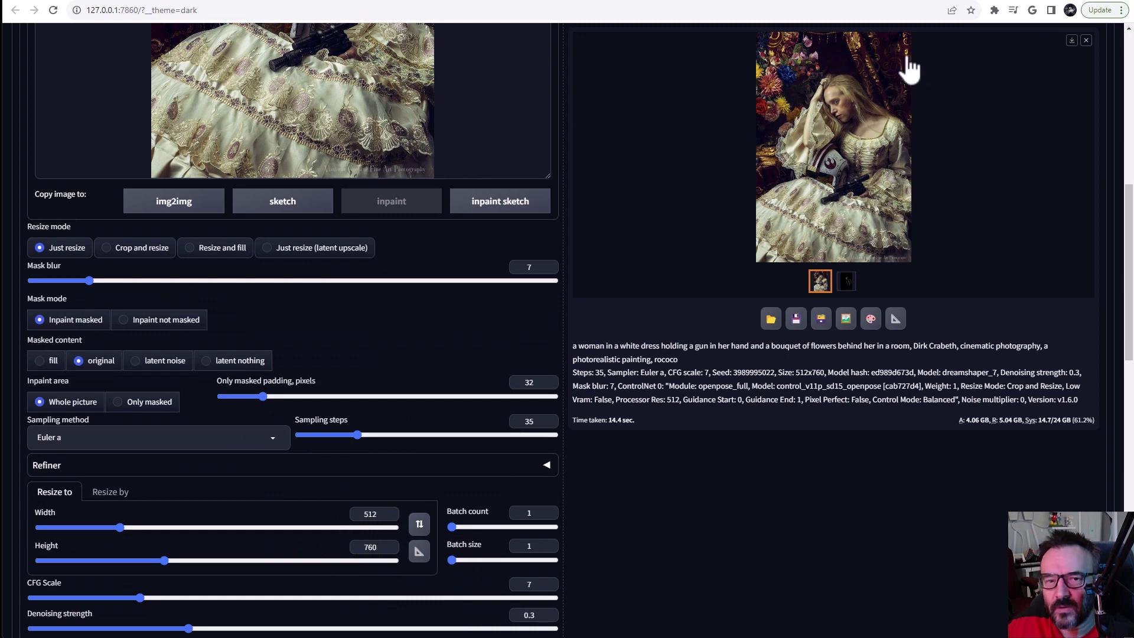
scroll(907, 160, "up", 2)
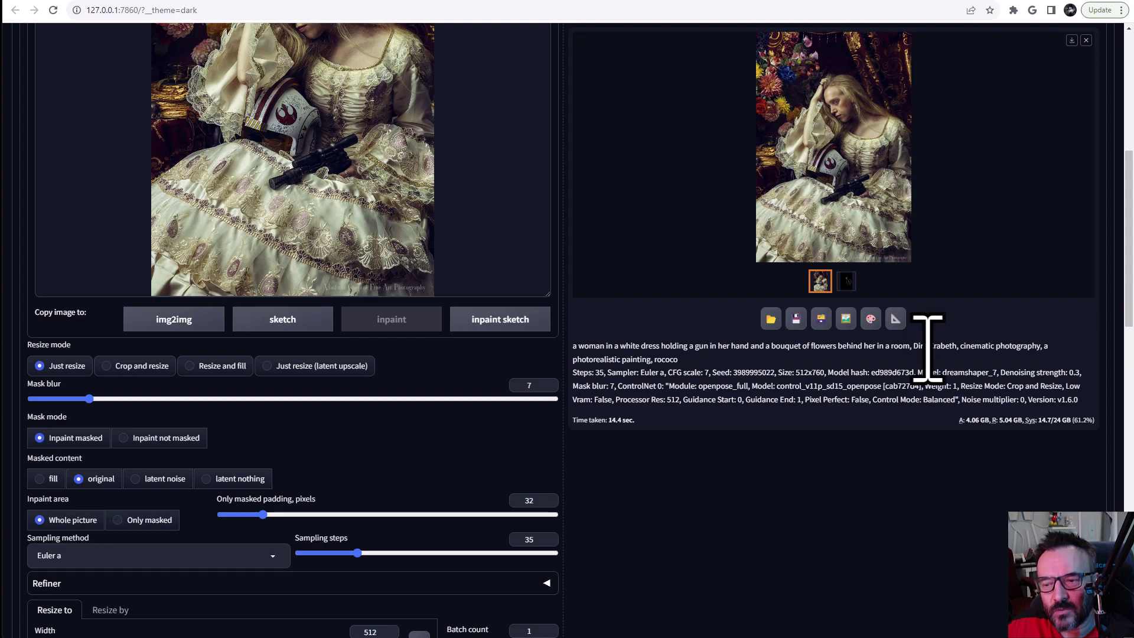
scroll(750, 210, "up", 4)
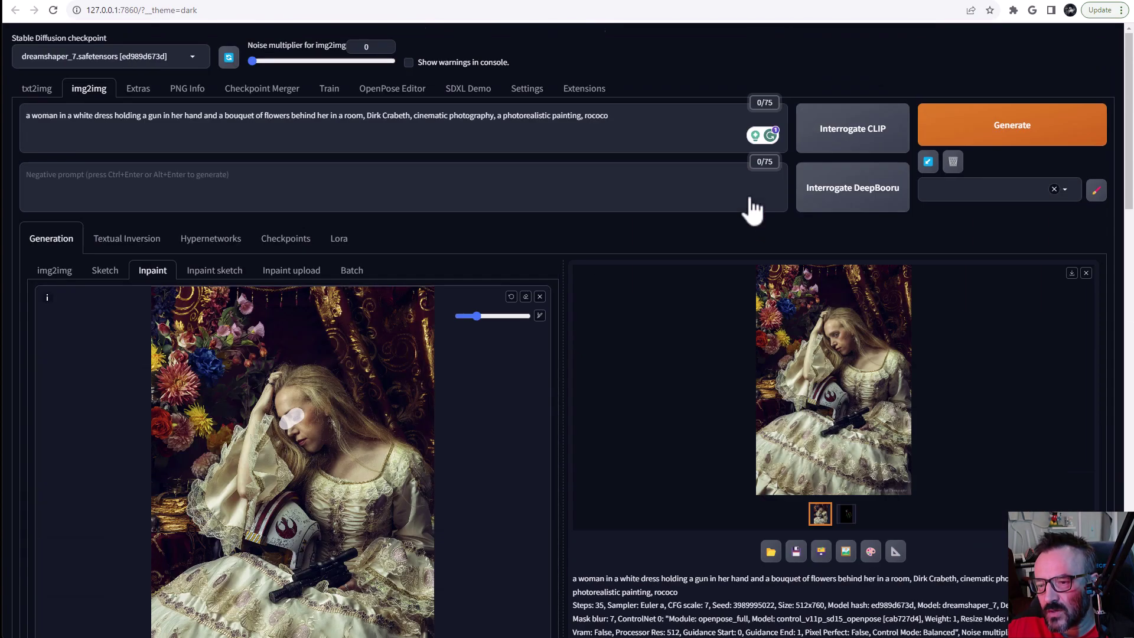
scroll(750, 209, "down", 1)
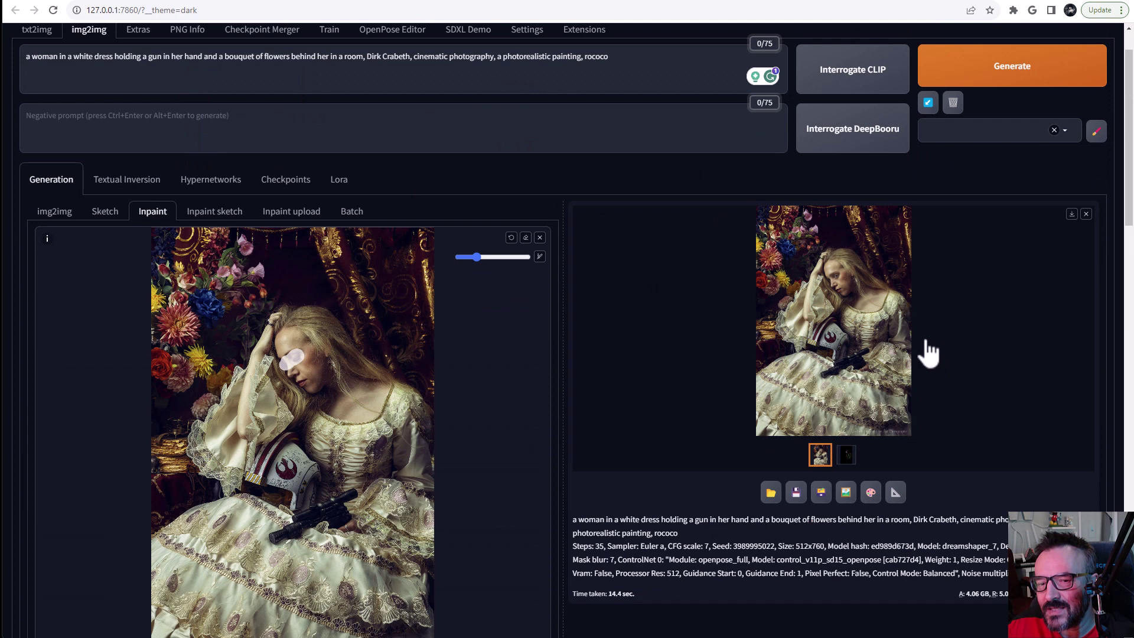
scroll(927, 353, "down", 1)
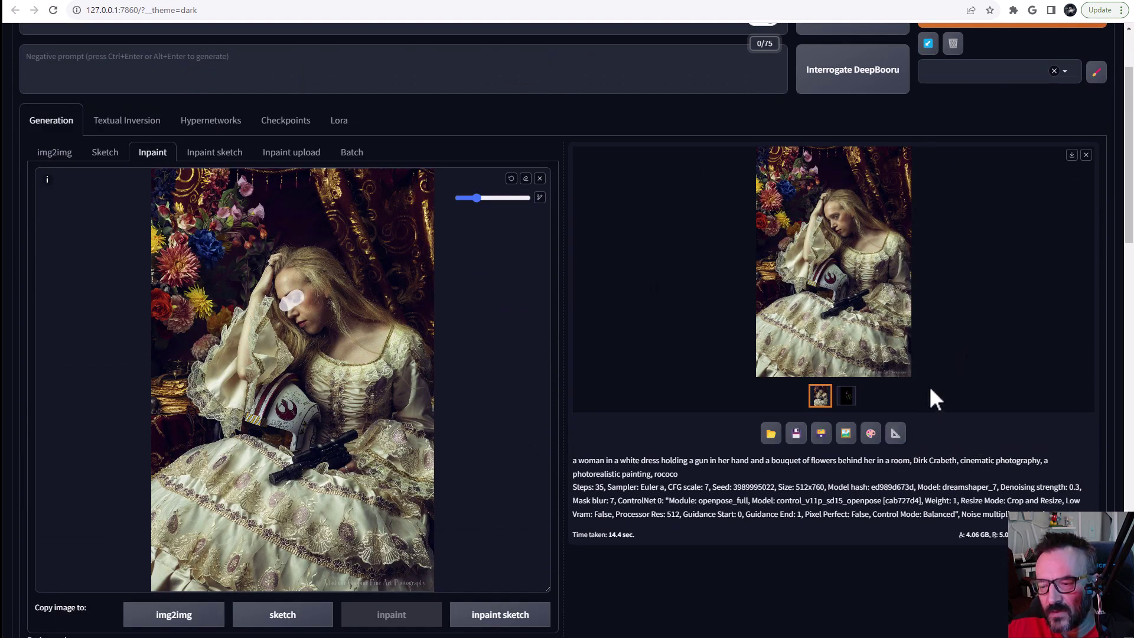
Send the open-eyed result to Extras and upscale it with Resize 5 and R-ESRGAN 4x+.
left_click(897, 434)
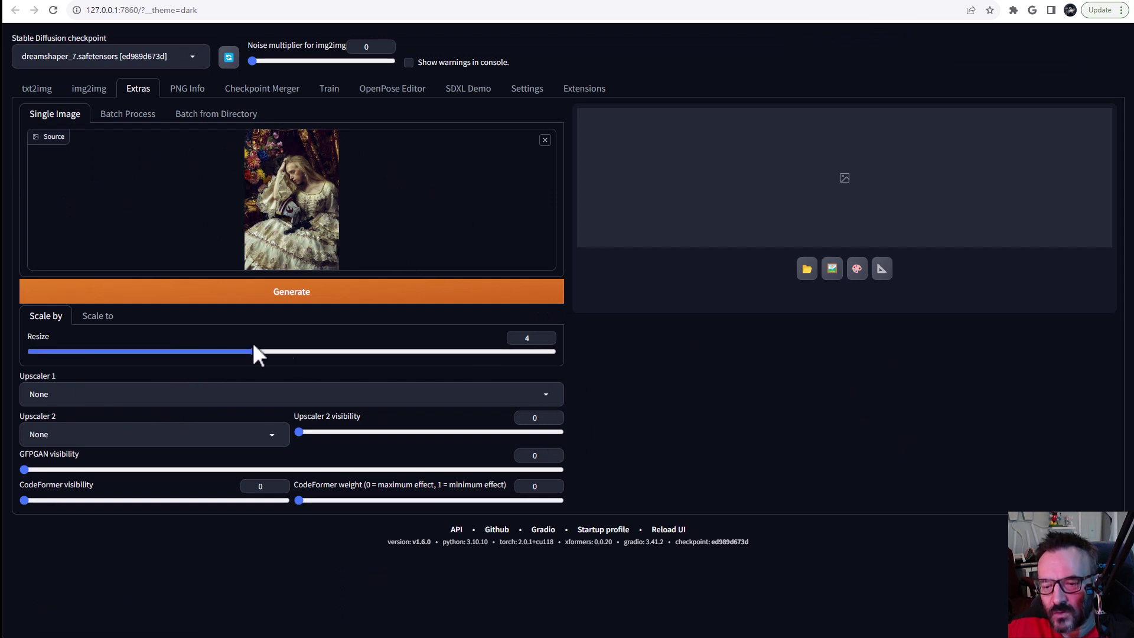
double_click(519, 338)
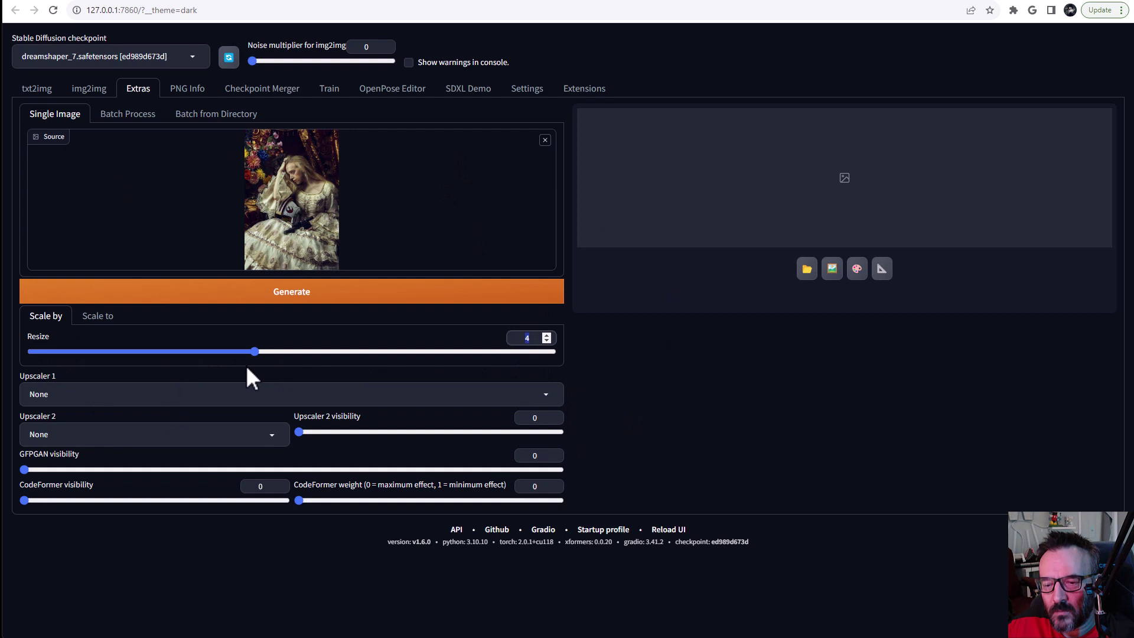
left_click_drag(254, 351, 278, 352)
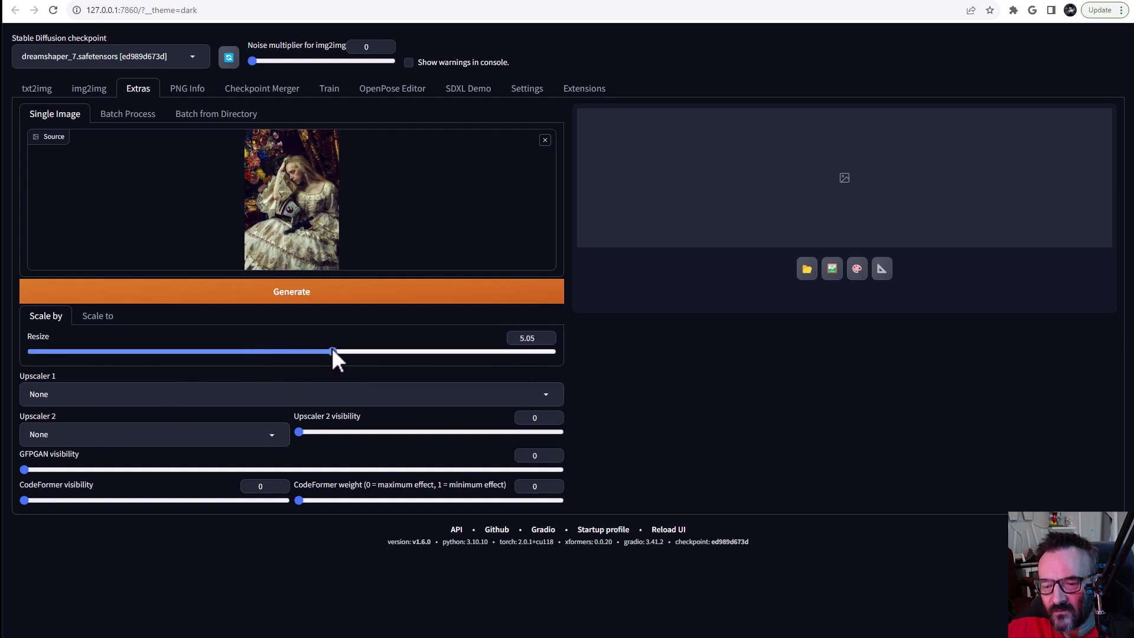
left_click_drag(332, 351, 329, 351)
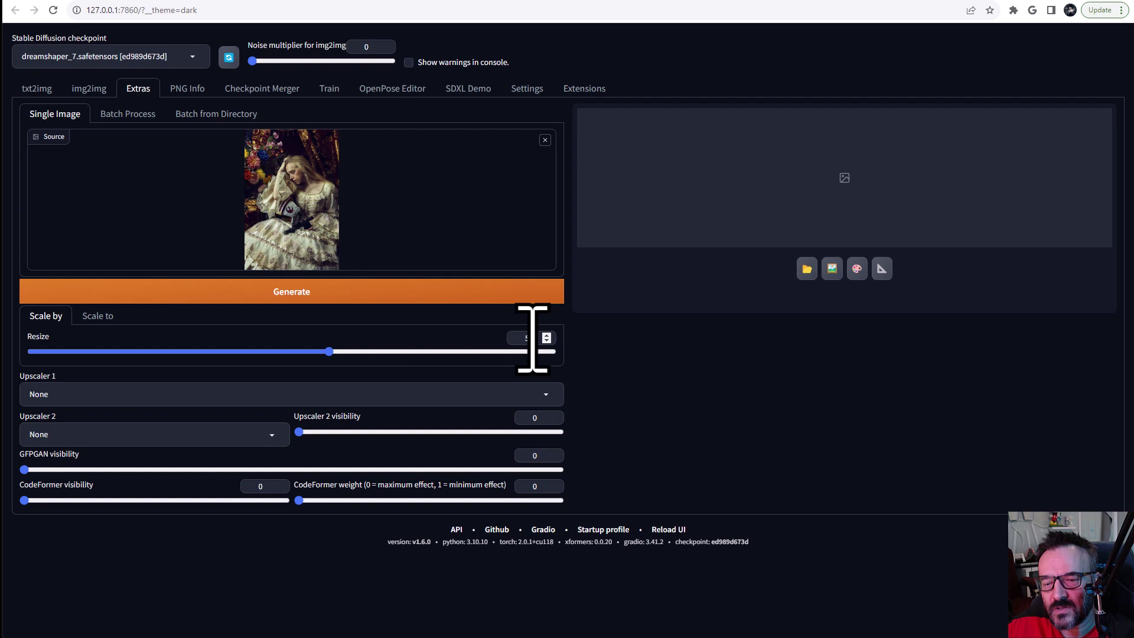
left_click(426, 394)
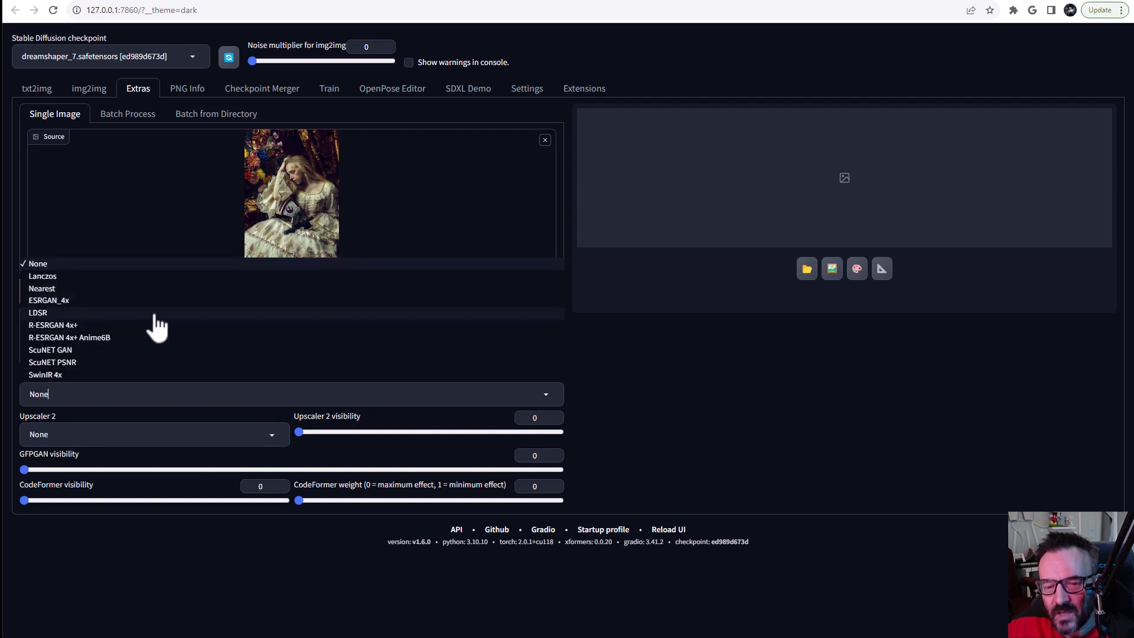
left_click(65, 325)
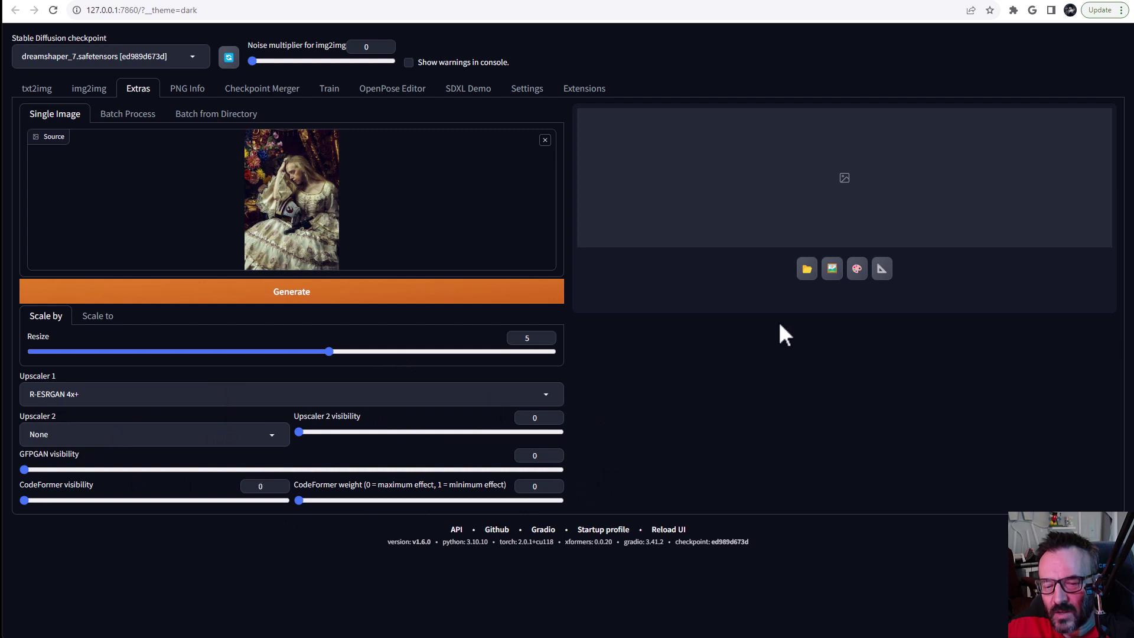
left_click(298, 301)
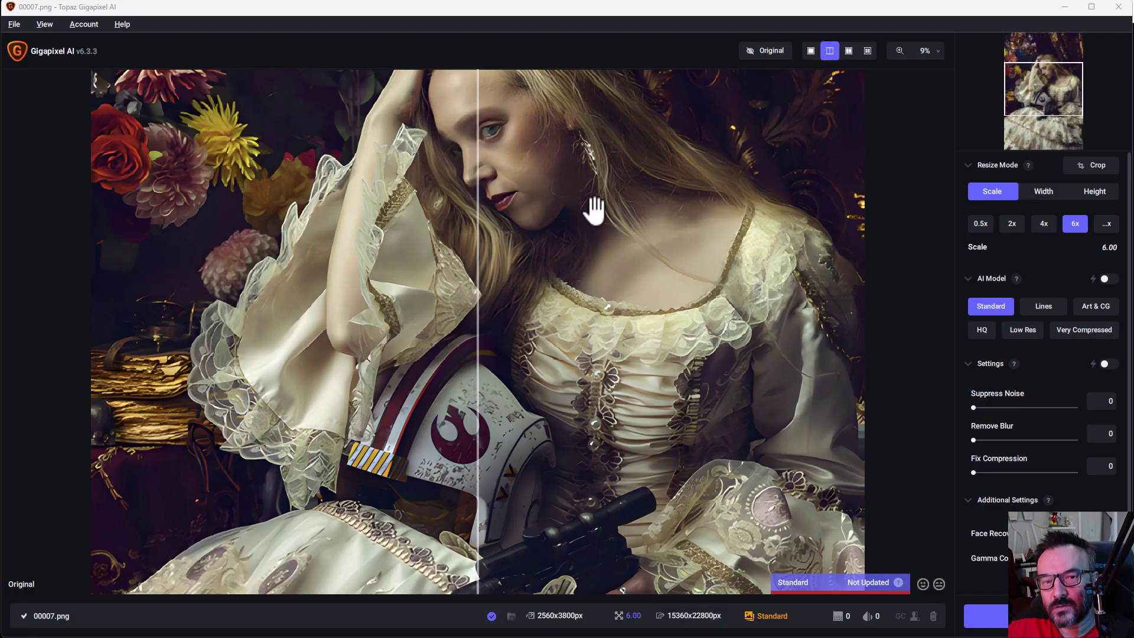
Compare the 6× Standard upscale to the original across the face, then minimize Gigapixel.
left_click_drag(588, 210, 676, 339)
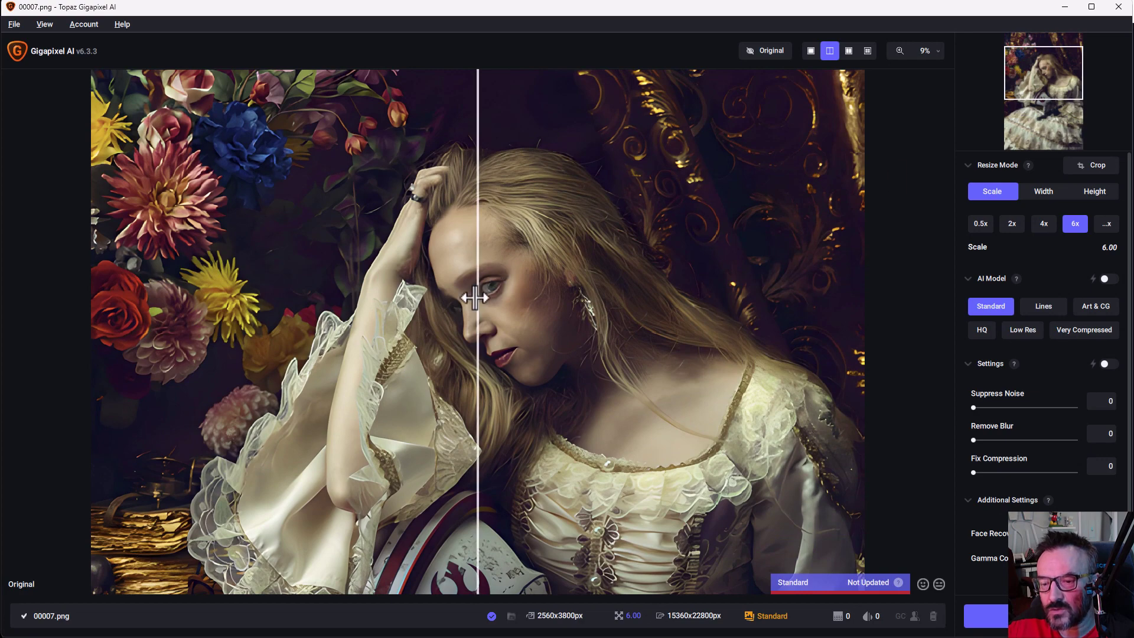
left_click_drag(478, 298, 308, 284)
scroll(478, 171, "up", 2)
scroll(420, 268, "up", 6)
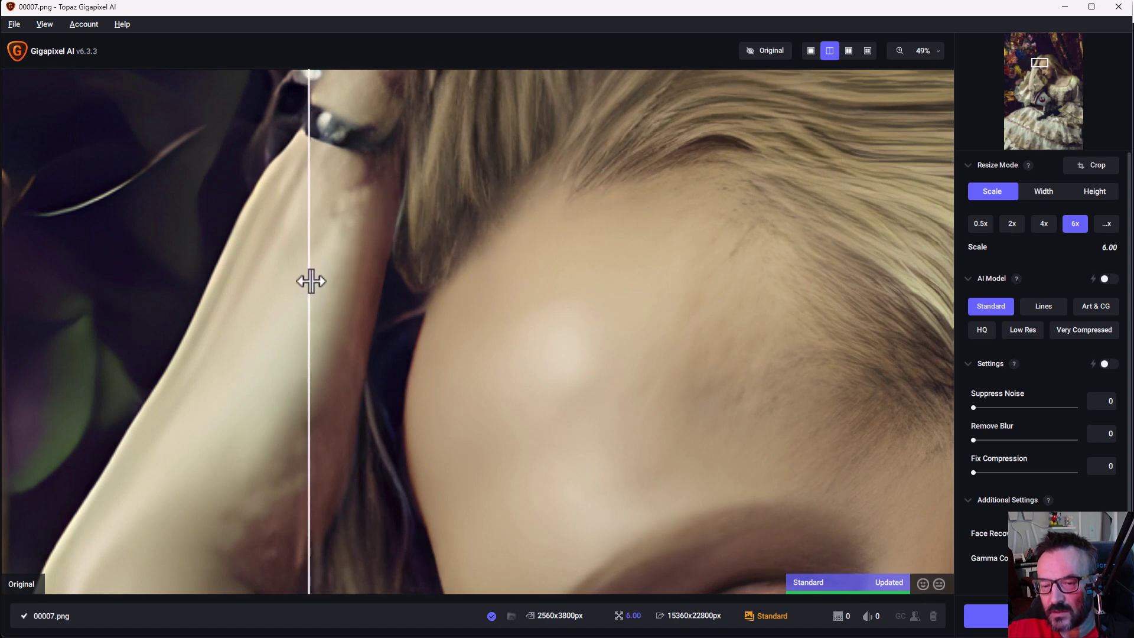
left_click_drag(309, 278, 756, 82)
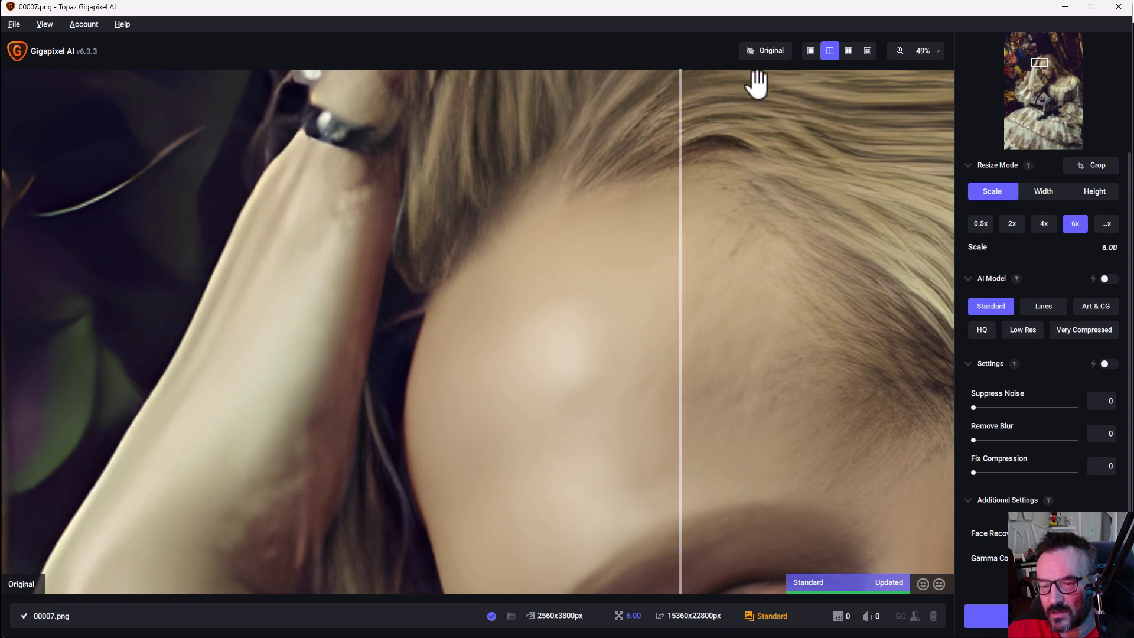
left_click(1071, 6)
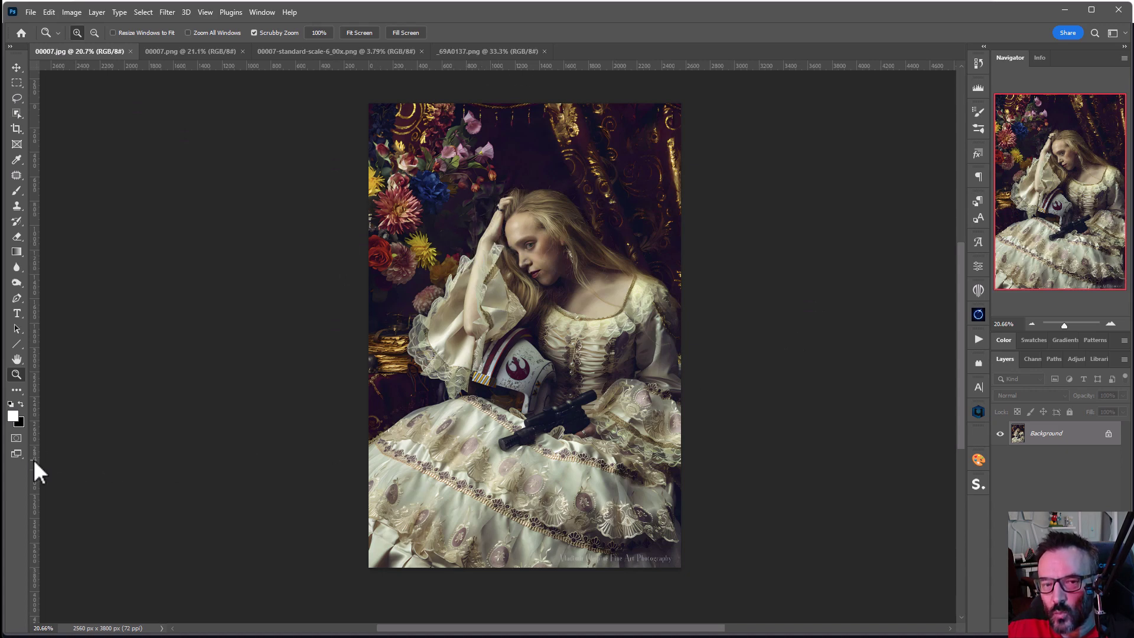
View 00007.jpg at 100% and magnify in closely on the eye.
double_click(11, 378)
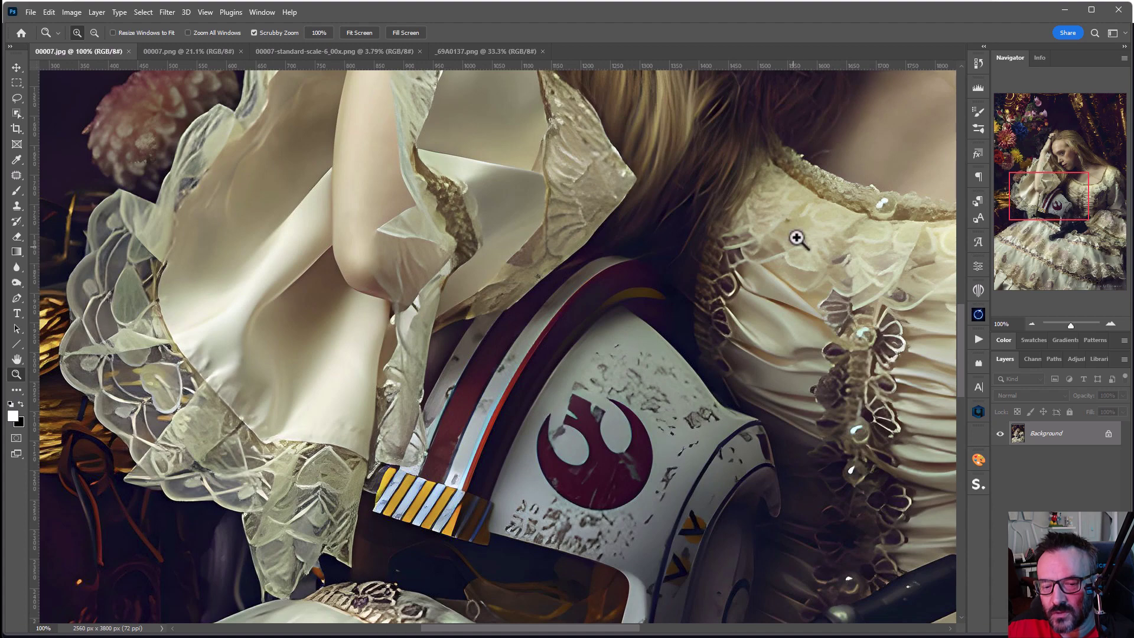
left_click_drag(797, 236, 531, 600)
left_click_drag(598, 297, 777, 339)
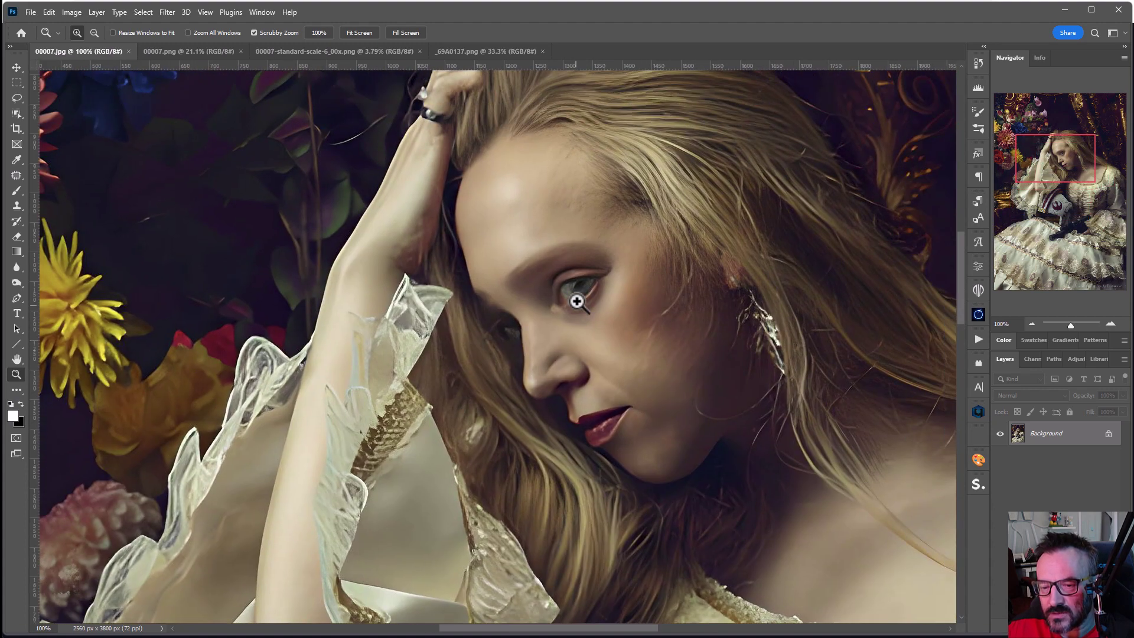
left_click_drag(569, 265, 609, 291)
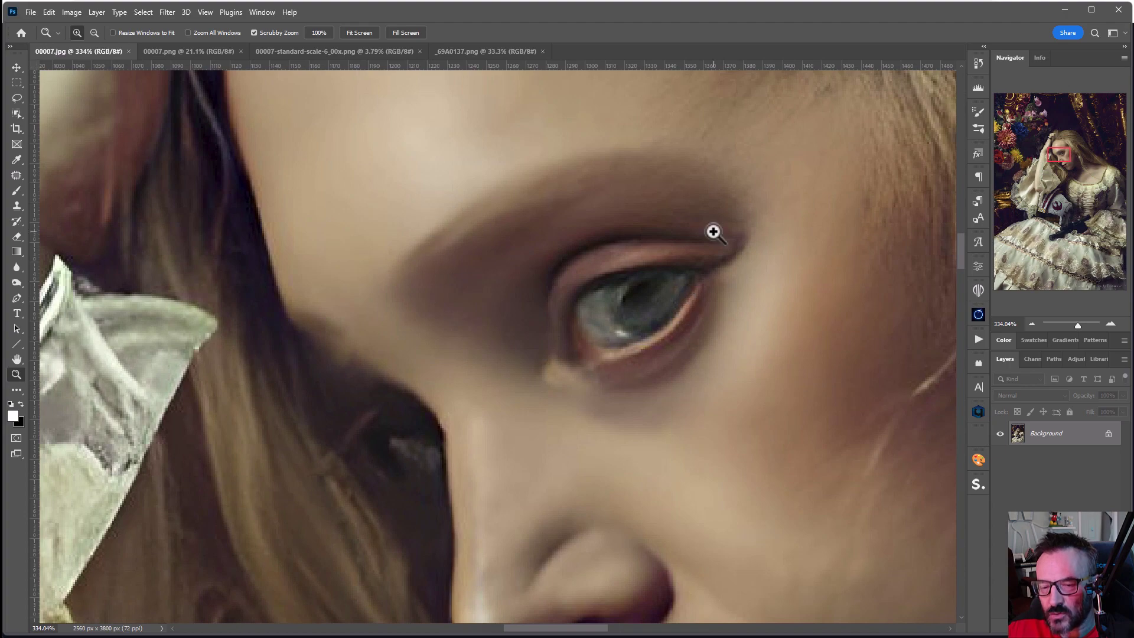
Magnify the original _69A0137.png face, then return to 00007.jpg showing the whole face.
left_click(491, 52)
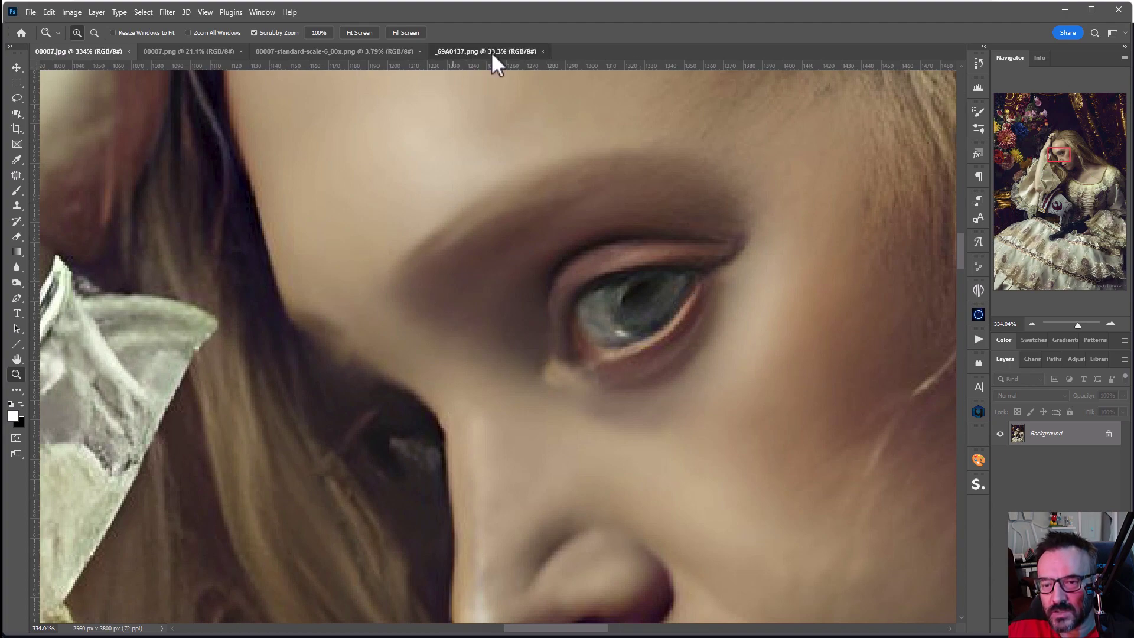
double_click(17, 374)
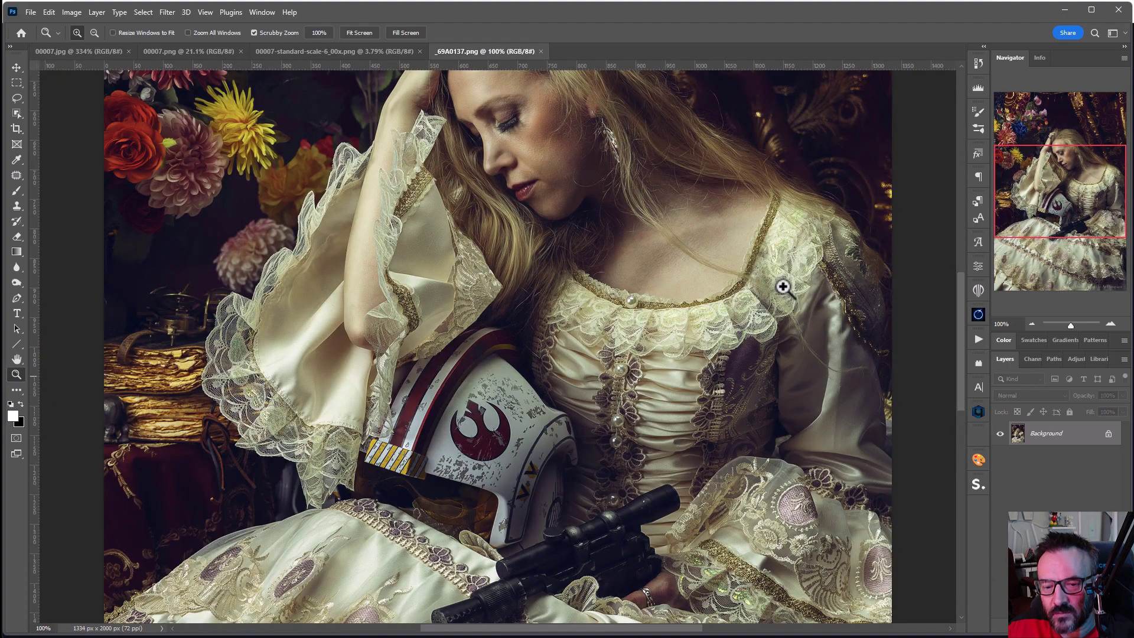
left_click_drag(597, 162, 611, 380)
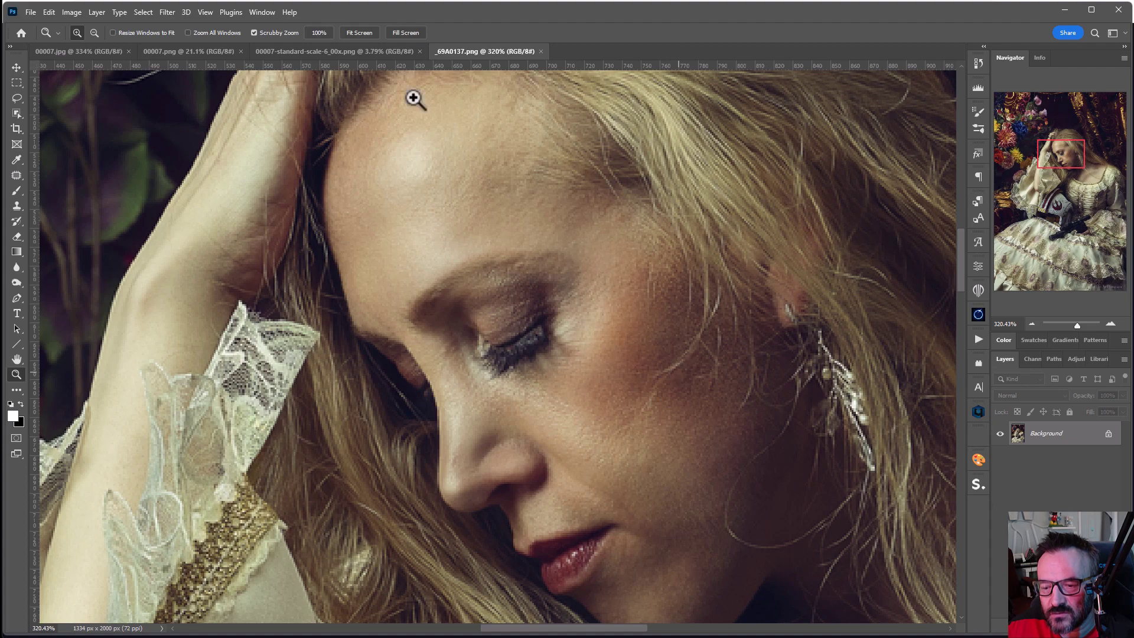
left_click(94, 52)
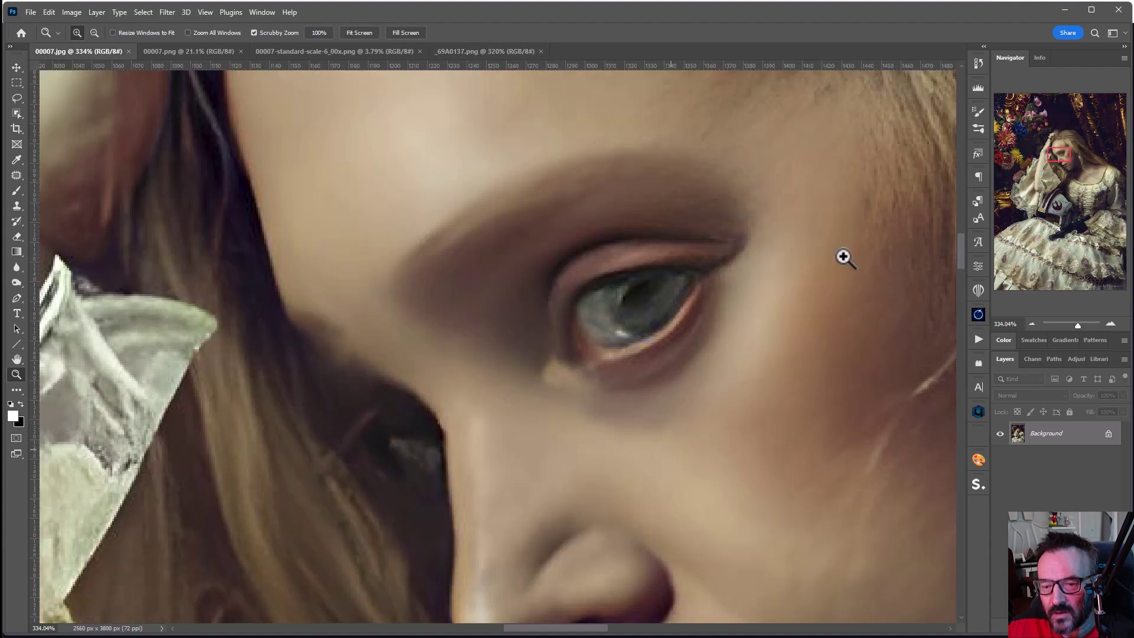
left_click_drag(843, 258, 772, 329)
left_click_drag(838, 367, 562, 362)
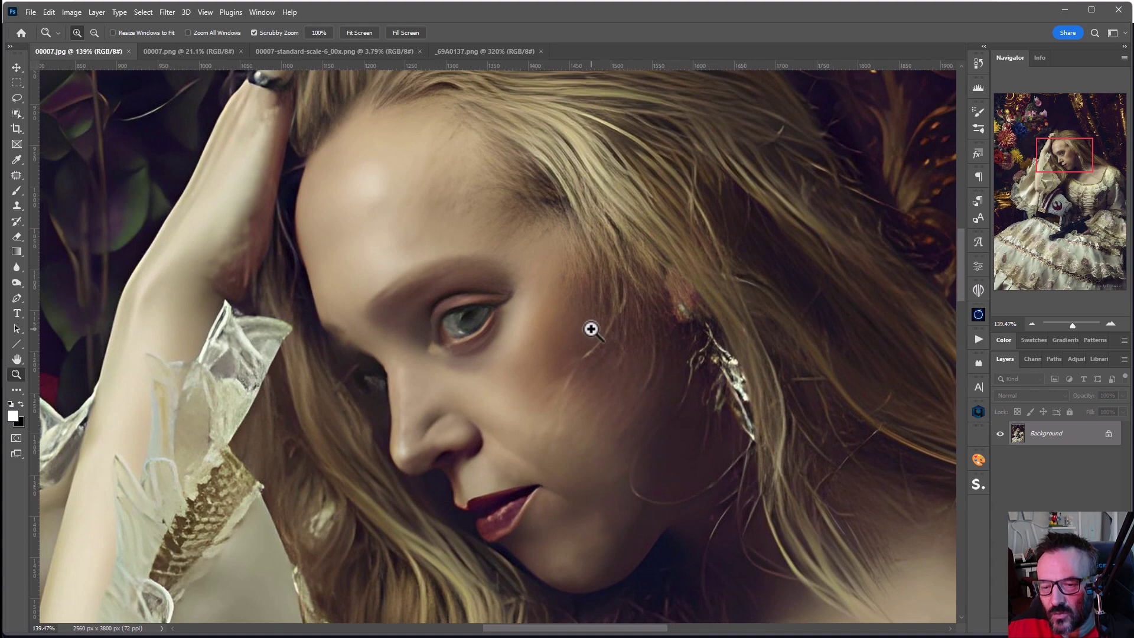
Compare the eye closely between the 00007.png and 00007.jpg renders.
left_click(185, 53)
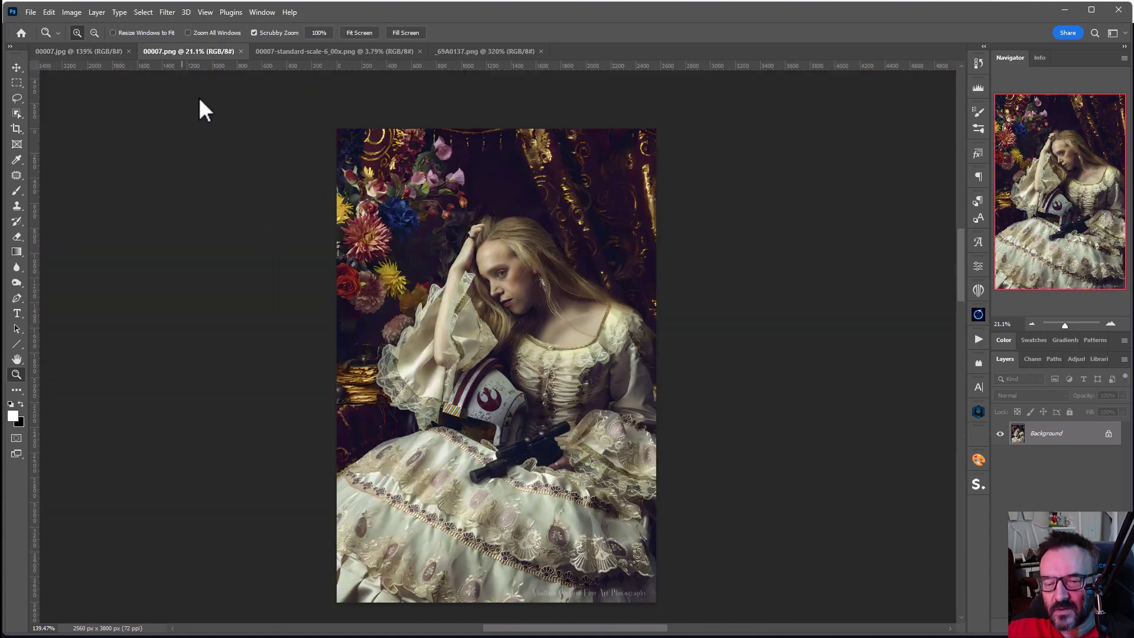
left_click_drag(514, 269, 537, 304)
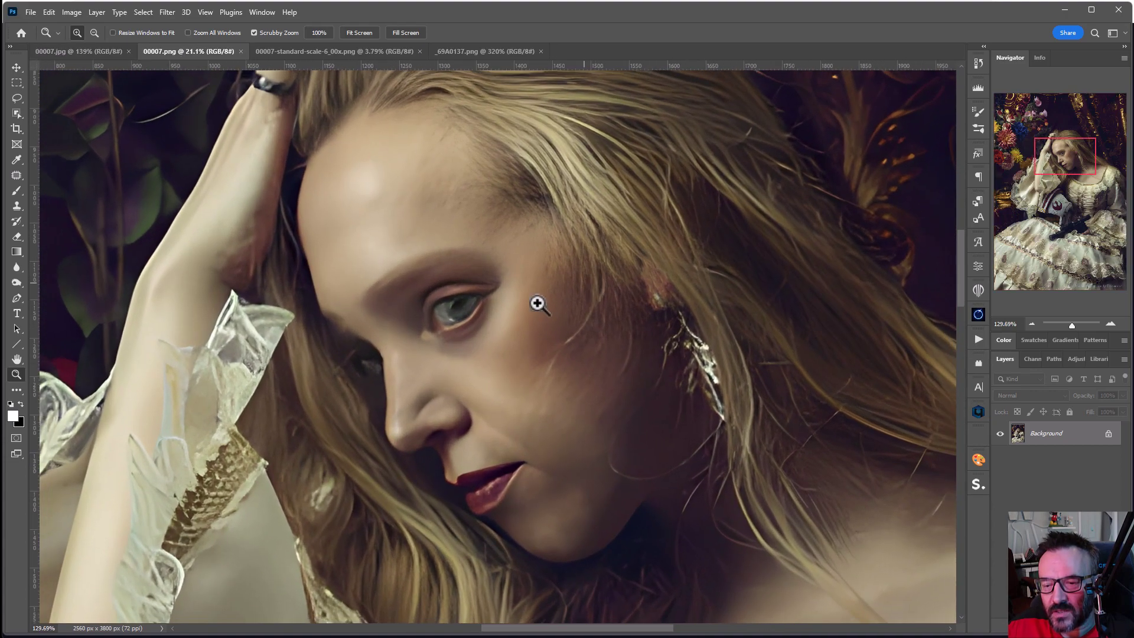
double_click(17, 374)
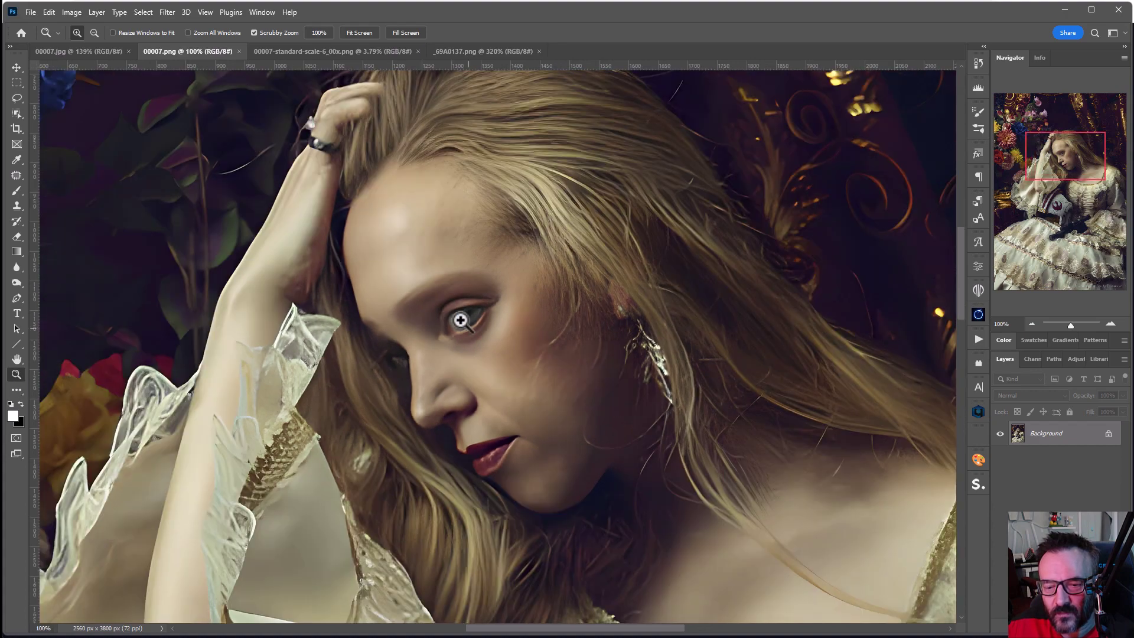
left_click_drag(496, 296, 483, 230)
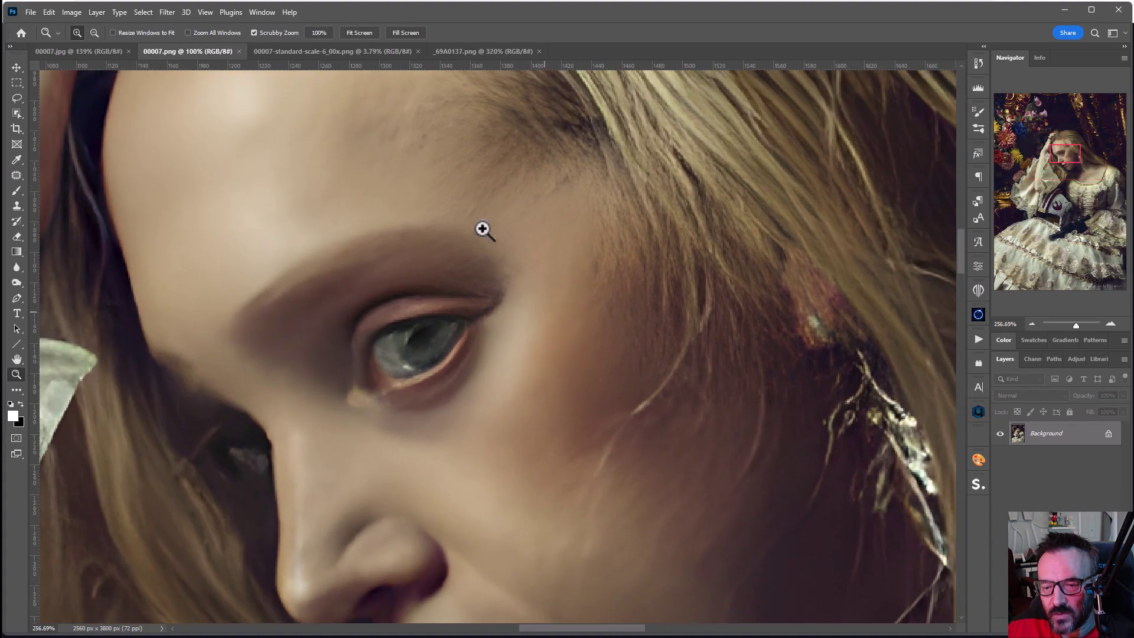
left_click(103, 52)
left_click_drag(466, 308, 474, 301)
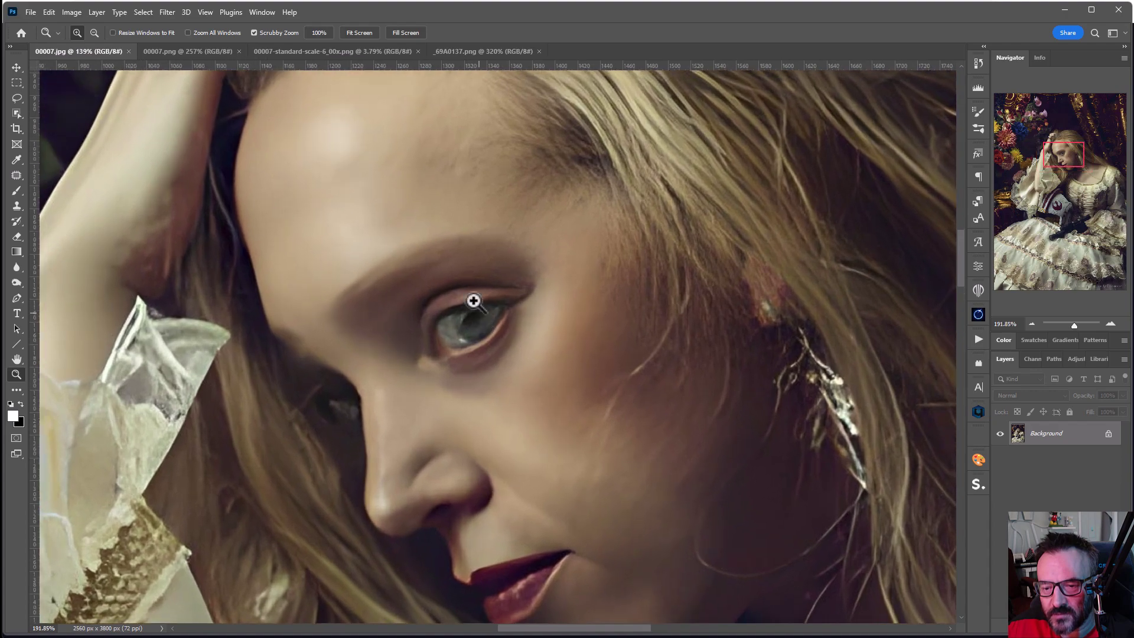
left_click(185, 55)
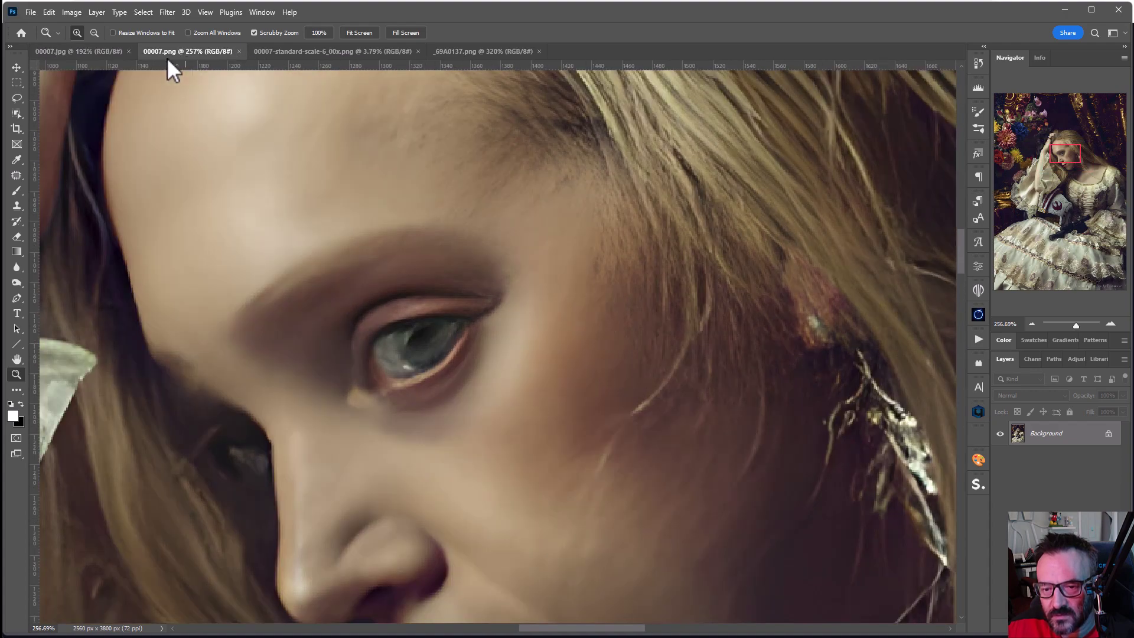
left_click(83, 52)
Compare the eye in 00007-standard-scale-6_00x.png against 00007.jpg, ending on the upscale.
left_click(331, 53)
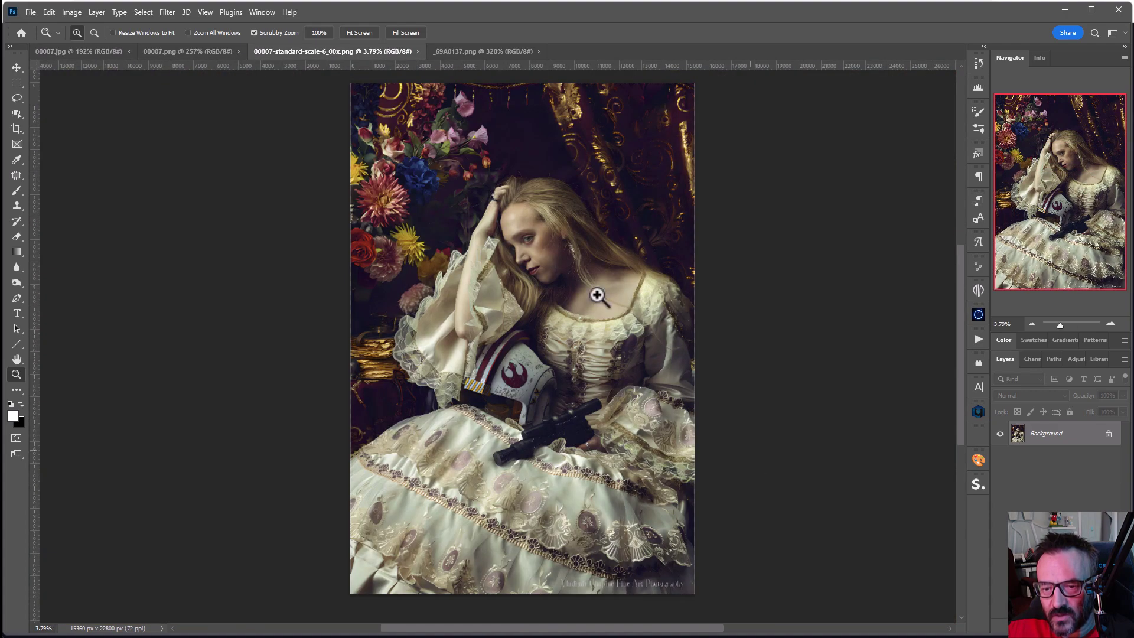
left_click_drag(548, 220, 630, 253)
left_click_drag(708, 422, 554, 177)
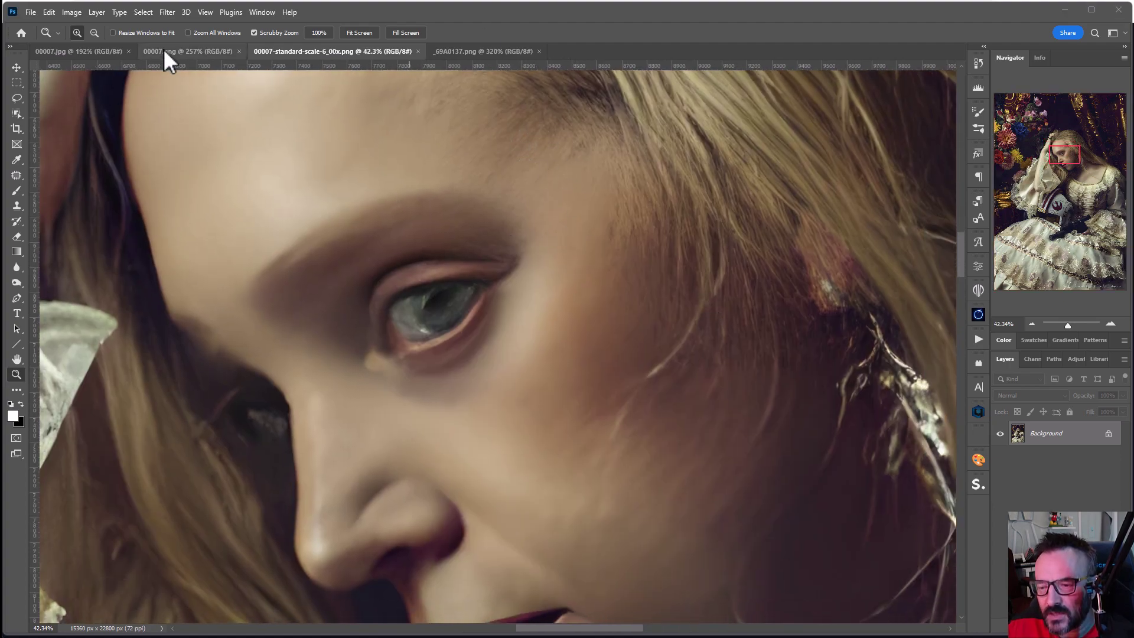
left_click(96, 55)
left_click_drag(612, 244, 633, 258)
left_click(322, 53)
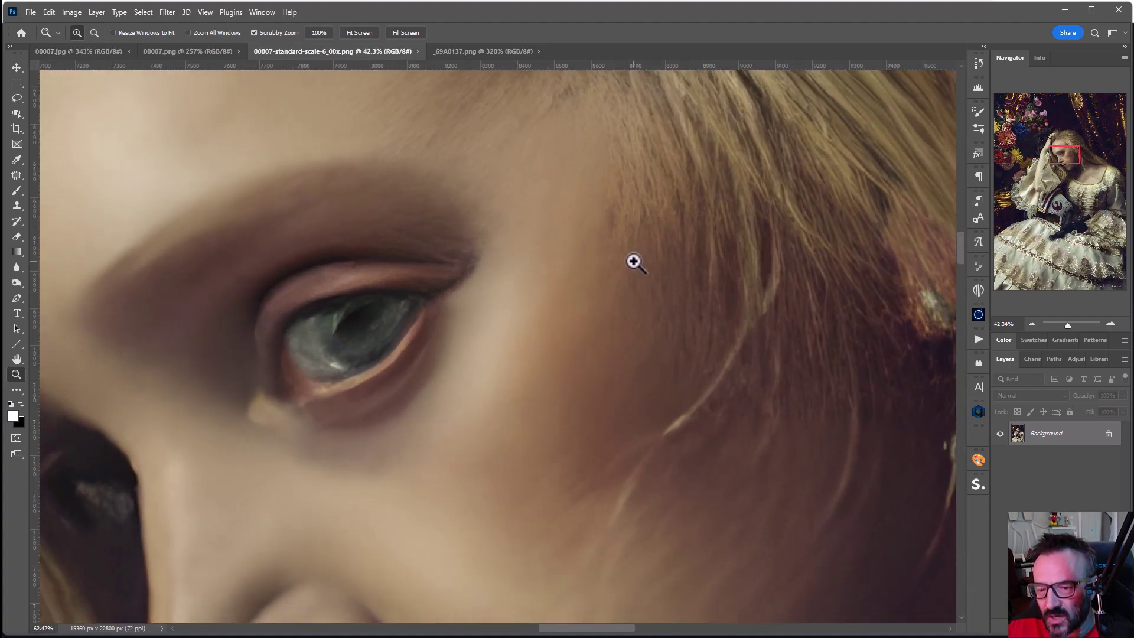
left_click(91, 51)
left_click(327, 52)
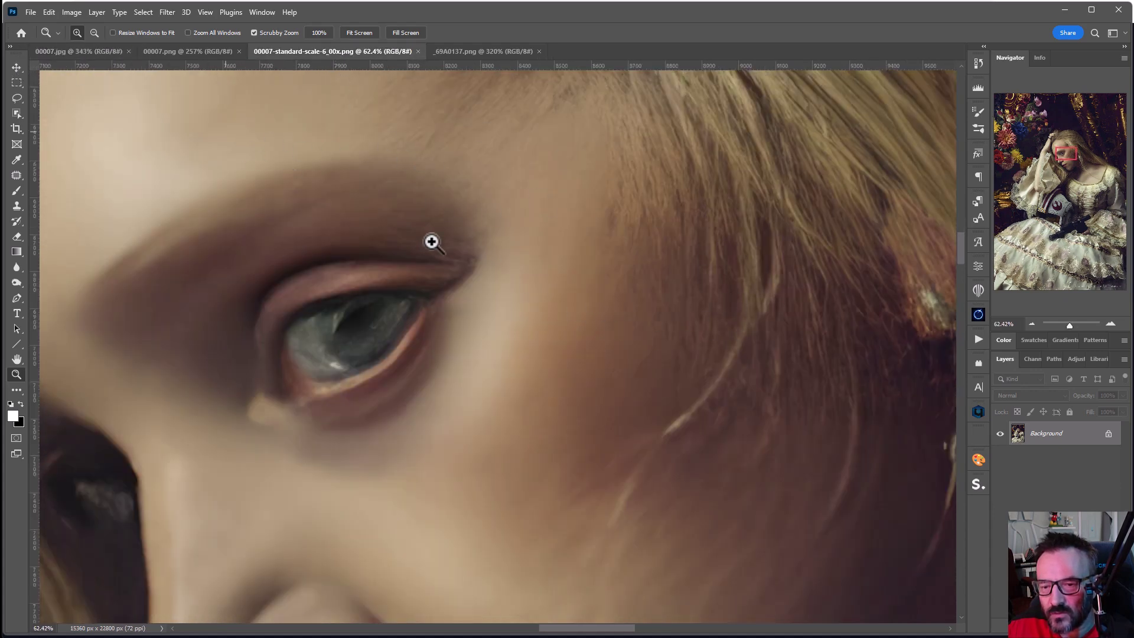
Paste the upscaled render into _69A0137.png as a new layer.
key("v")
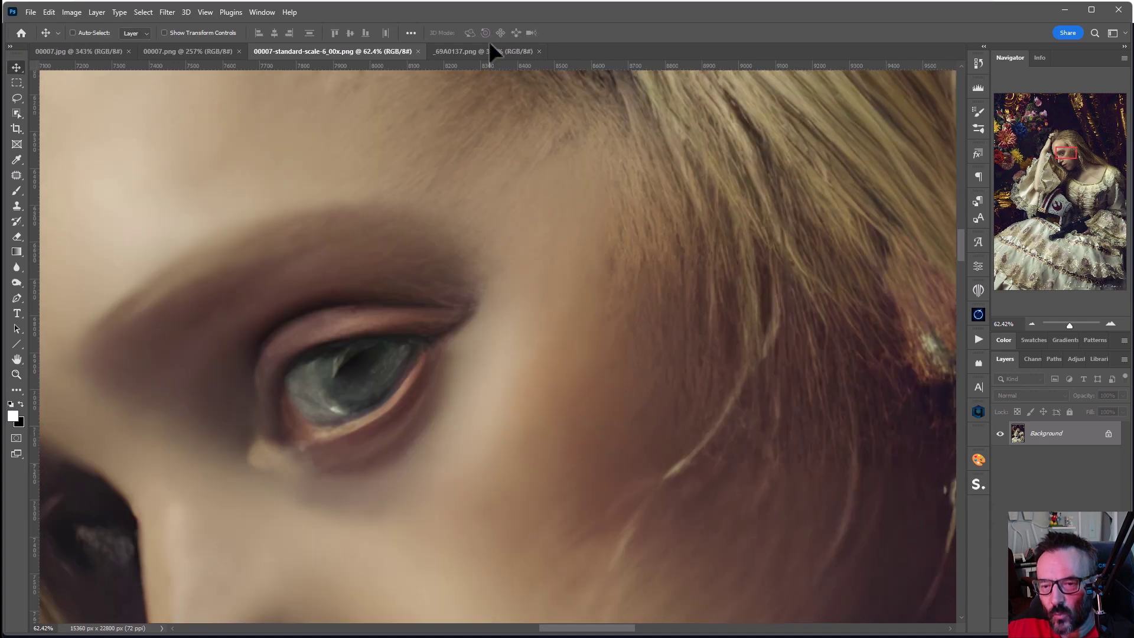
left_click(490, 46)
key("ctrl+v")
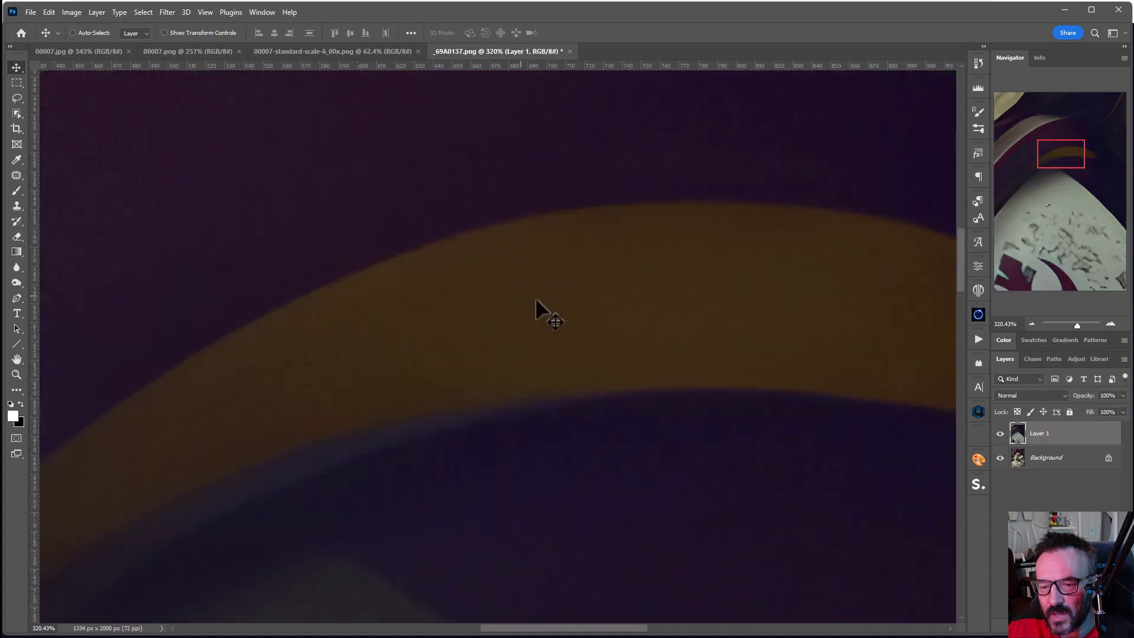
scroll(545, 302, "down", 3)
scroll(544, 301, "down", 10)
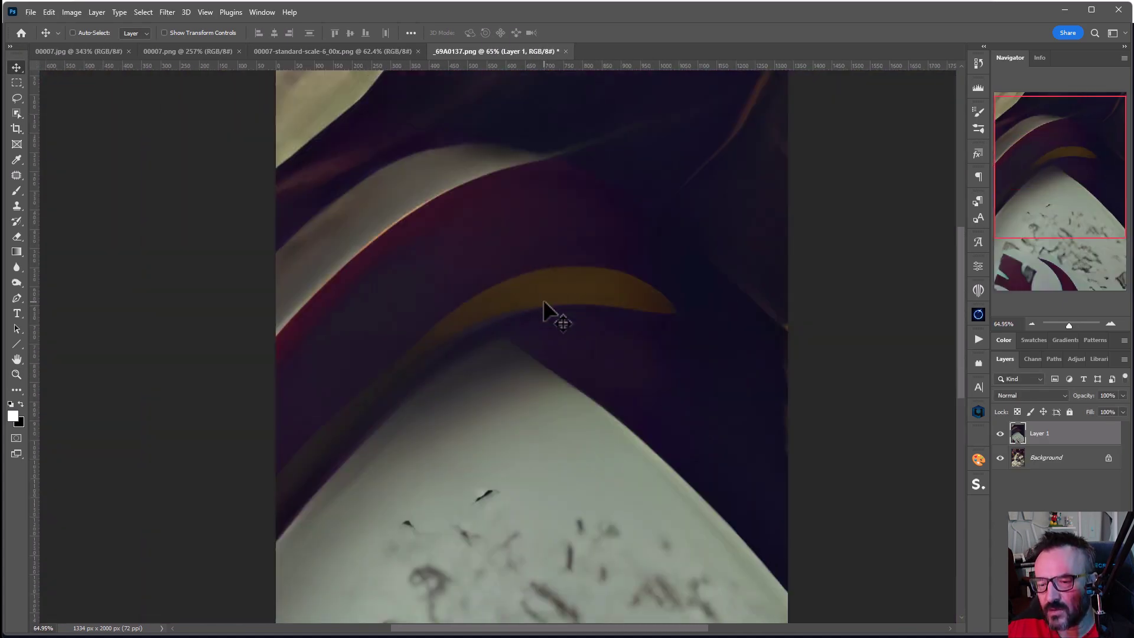
Scale the pasted layer to about 8.76% and align it over the original photo.
key("ctrl+t")
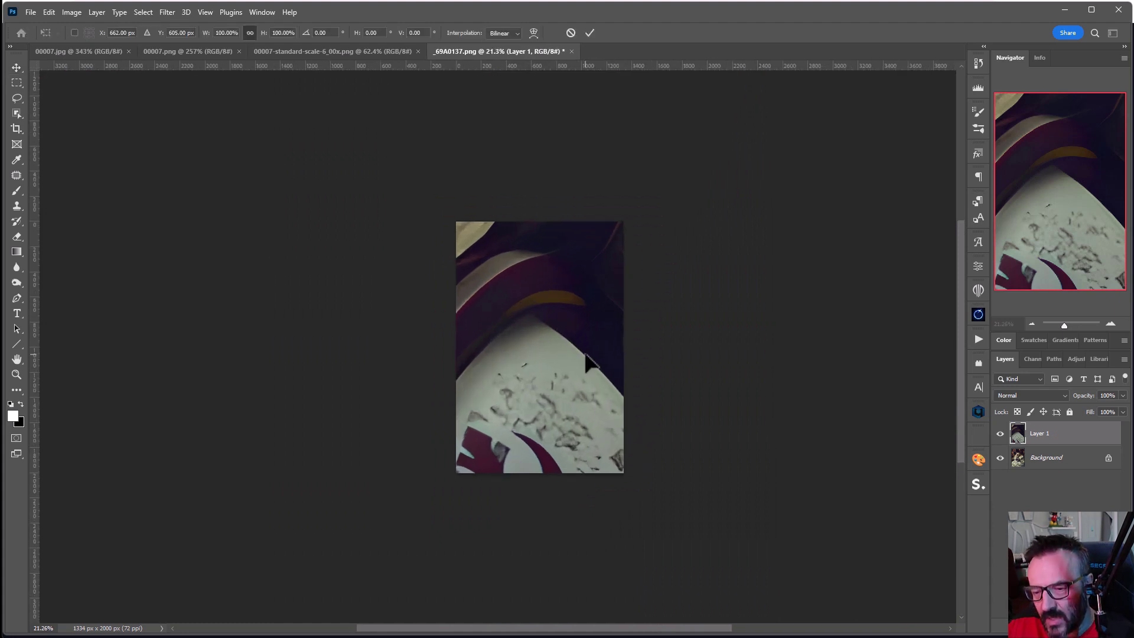
scroll(587, 357, "down", 5)
left_click_drag(406, 339, 599, 328)
scroll(591, 358, "up", 5)
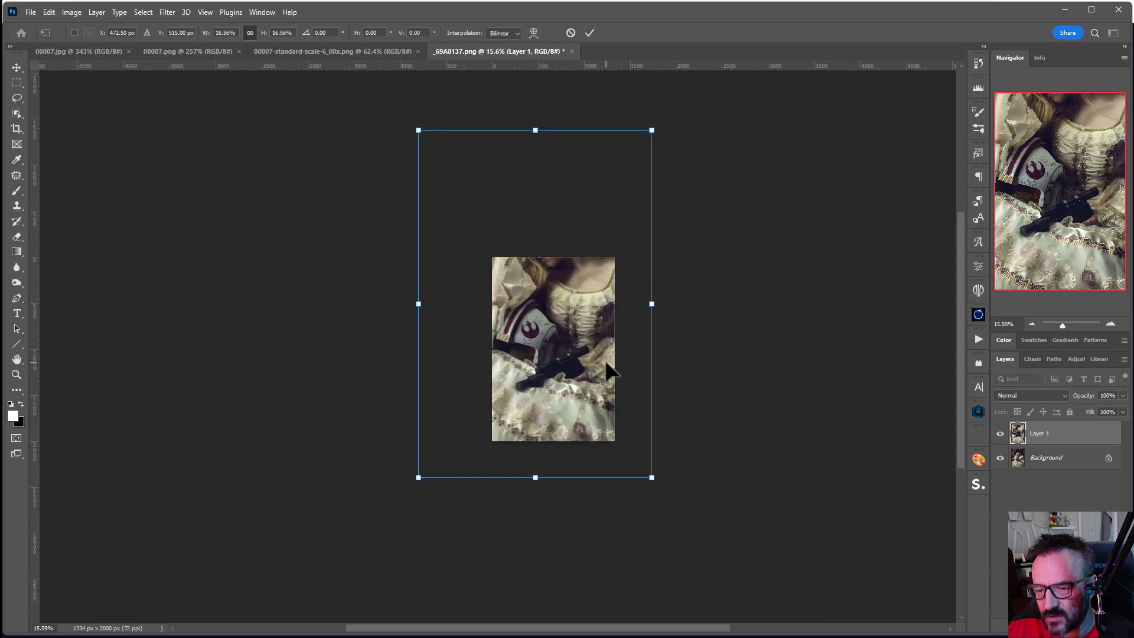
left_click_drag(702, 604, 481, 274)
left_click_drag(381, 185, 532, 430)
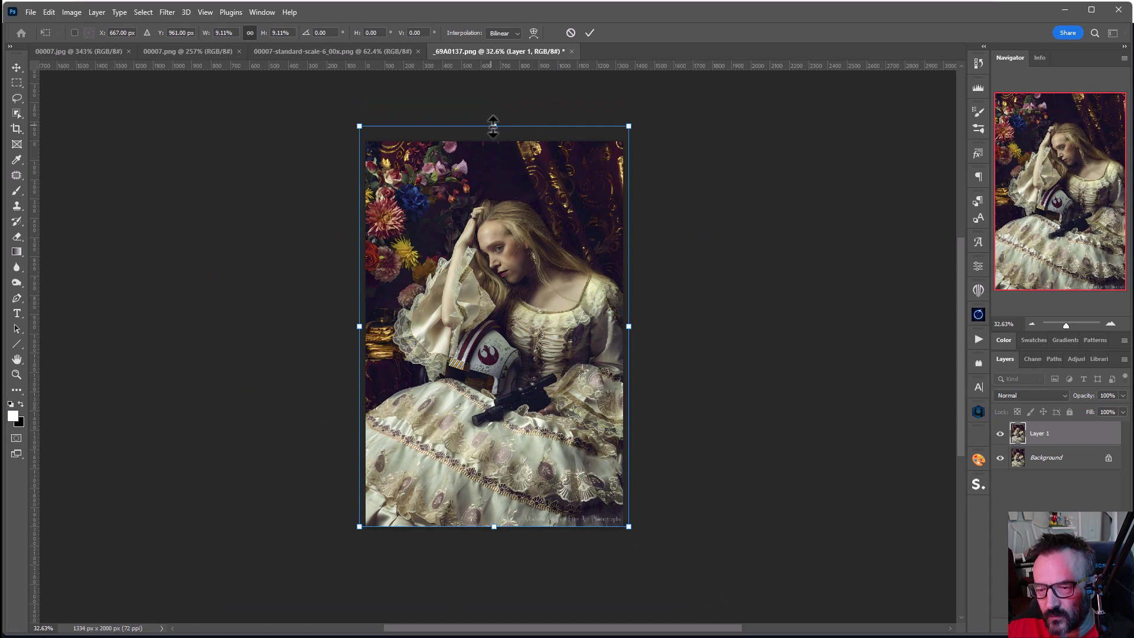
left_click_drag(493, 125, 499, 136)
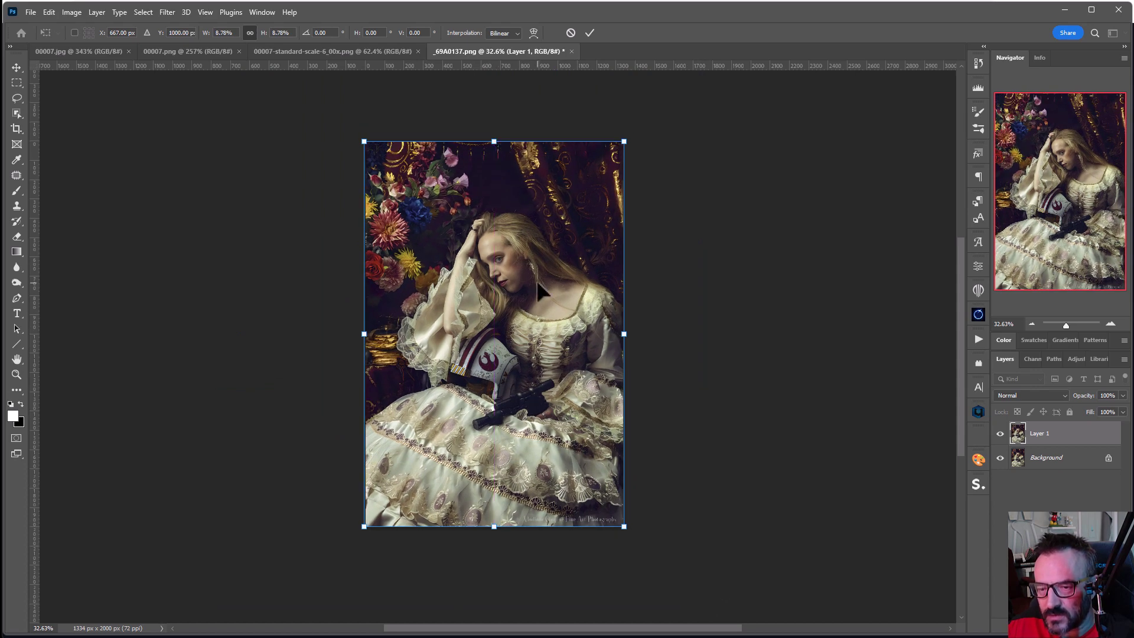
key("Return")
Toggle Layer 1's visibility repeatedly to compare the AI face with the original.
scroll(497, 249, "up", 6)
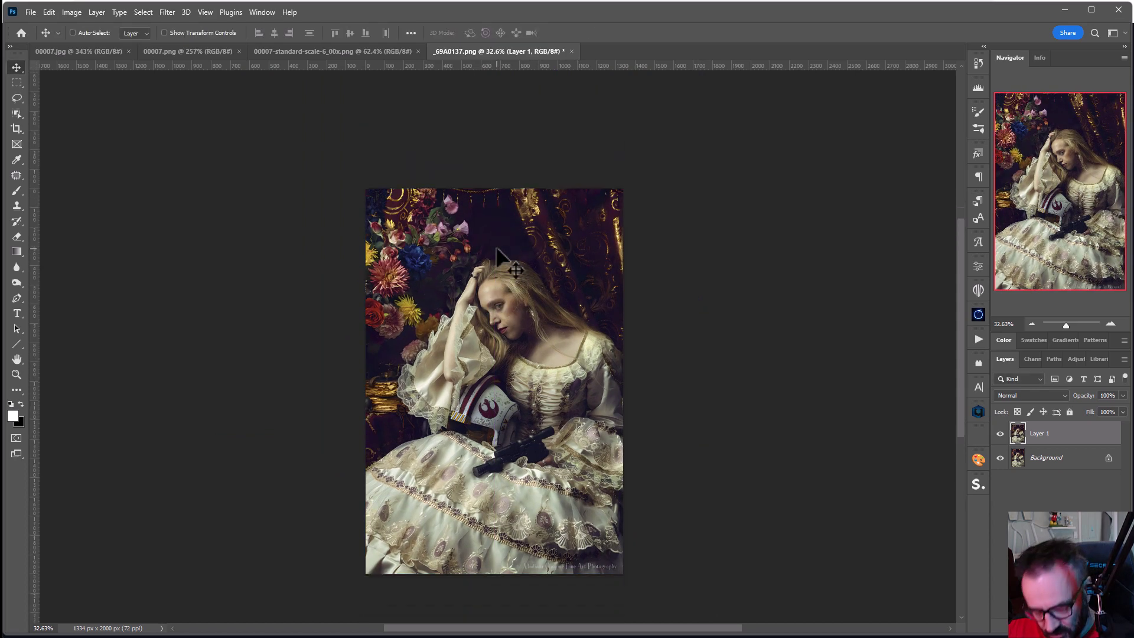
scroll(475, 359, "up", 3)
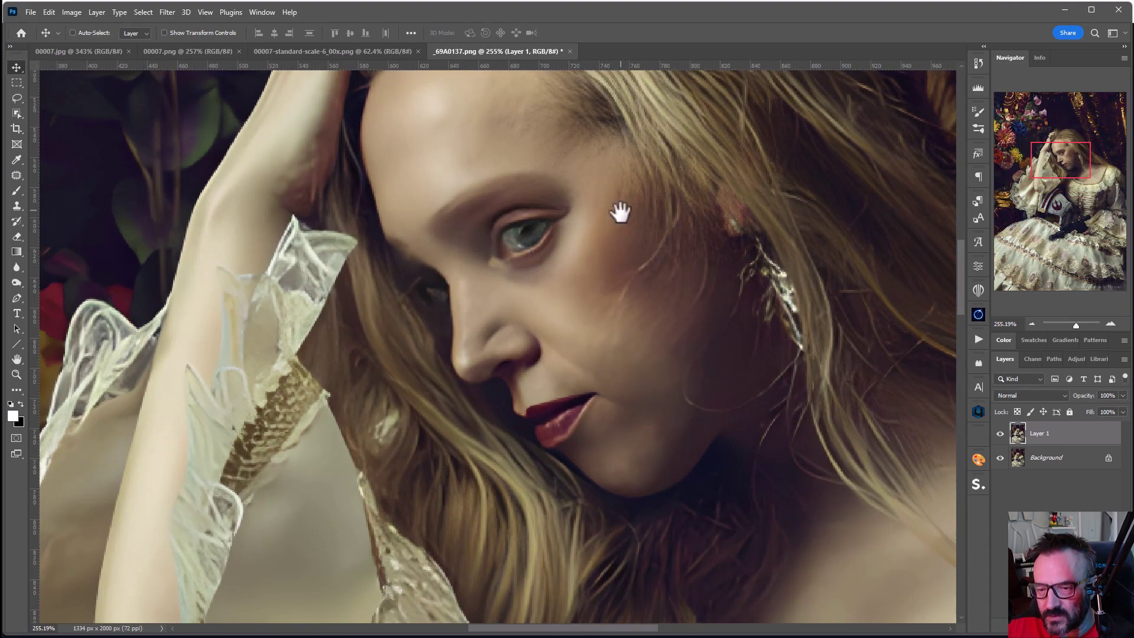
left_click_drag(620, 210, 615, 264)
left_click(1000, 434)
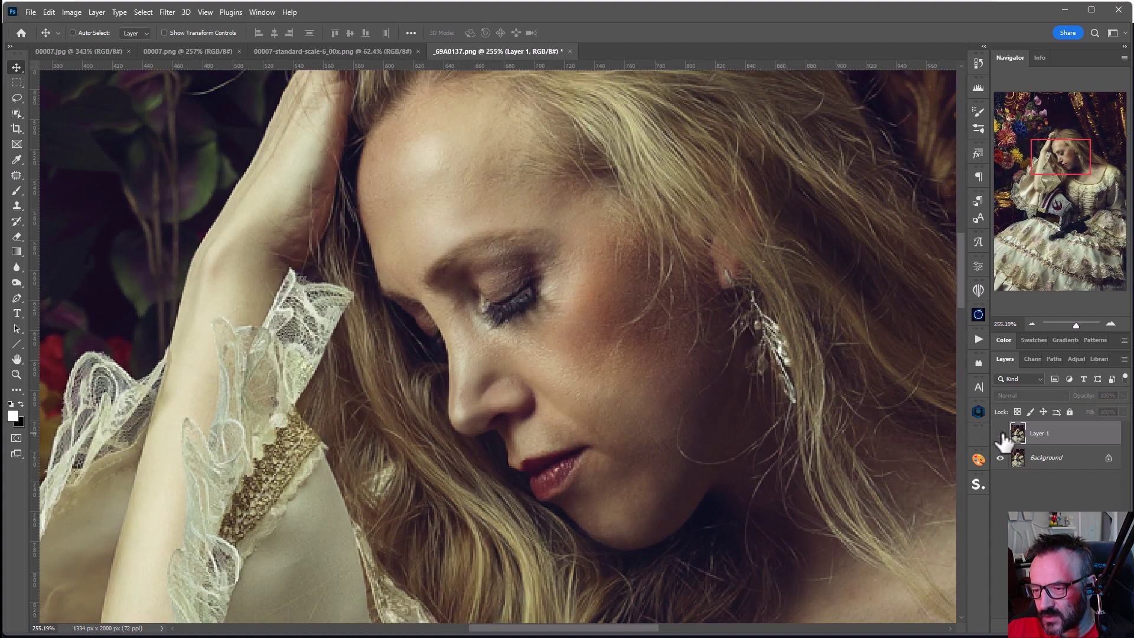
left_click(1002, 434)
left_click(1001, 436)
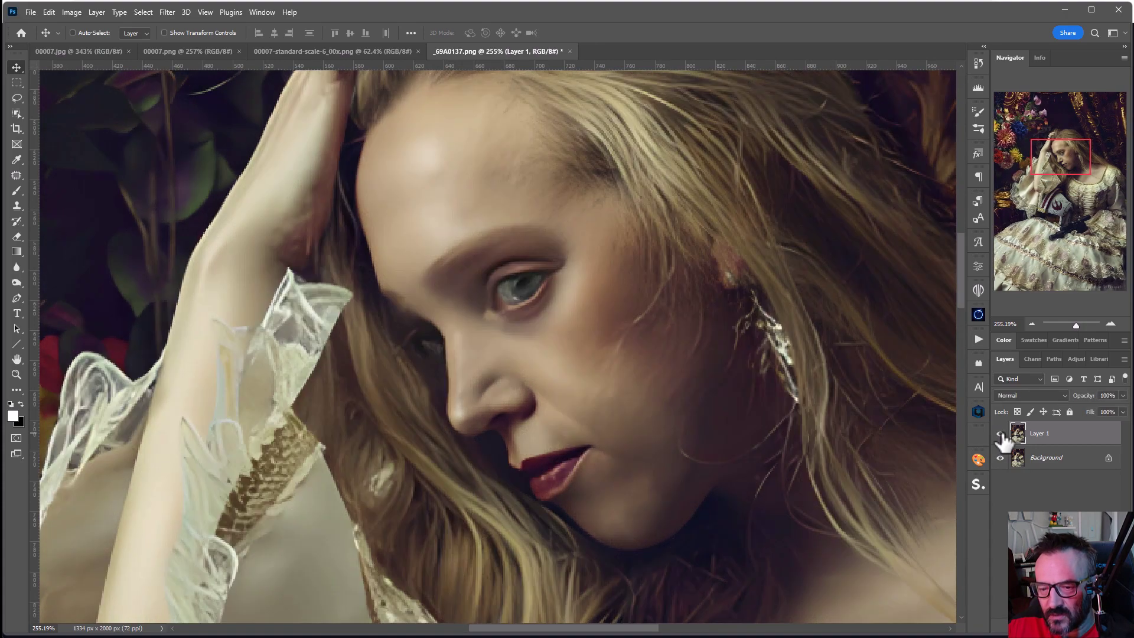
left_click(1002, 435)
left_click(1001, 436)
left_click(1001, 436)
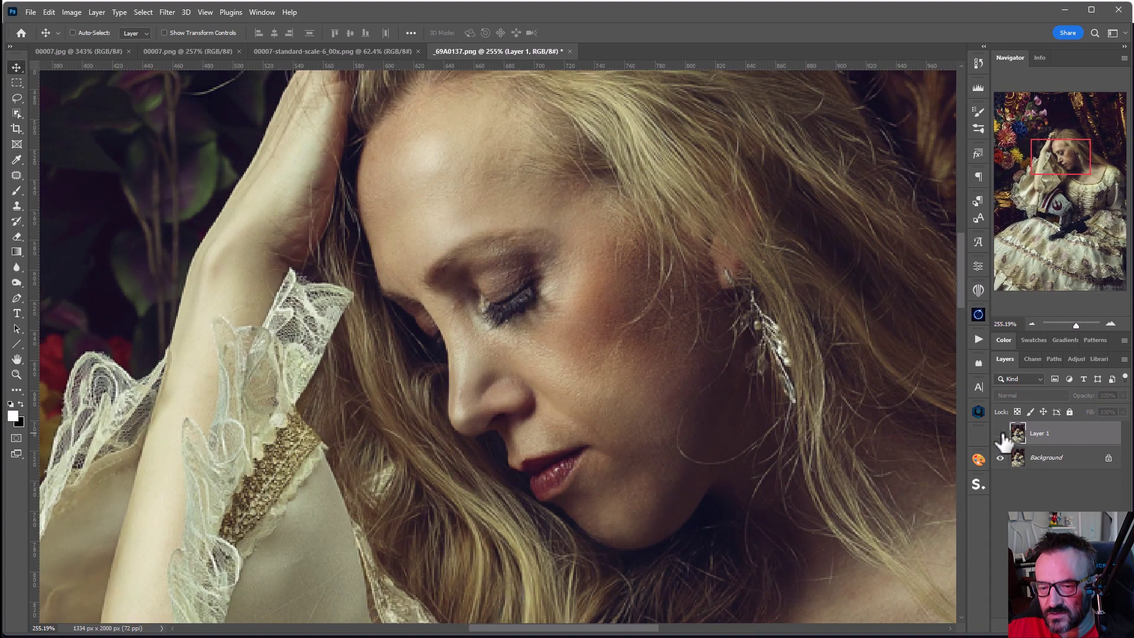
left_click(1001, 435)
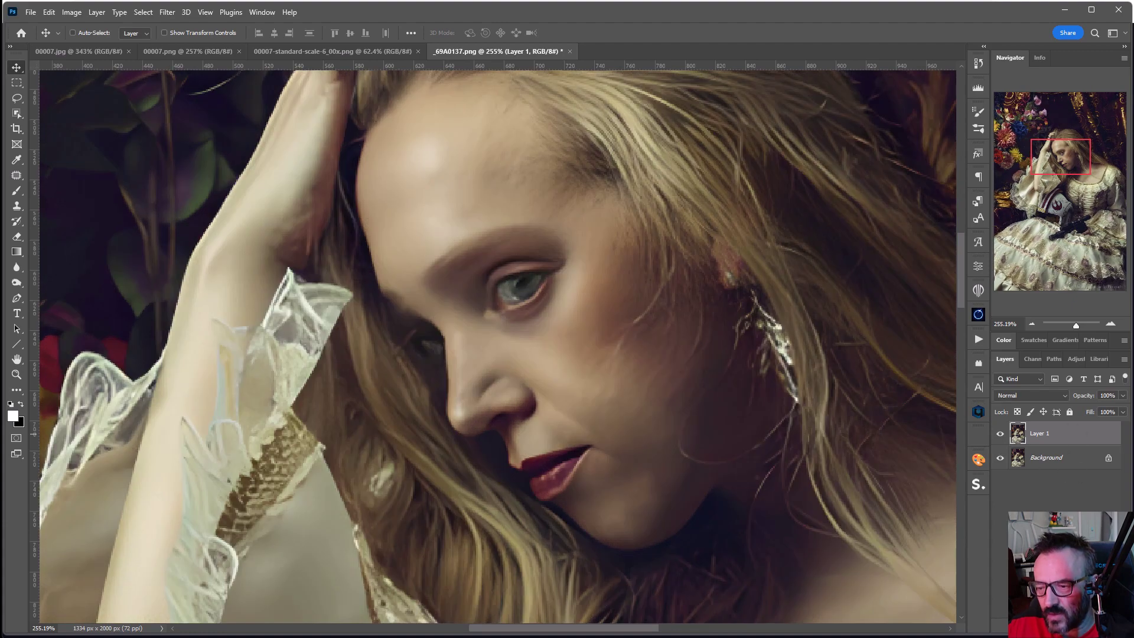
Add a layer mask to Layer 1 and invert it to black, hiding the render.
key("ctrl+shift+m")
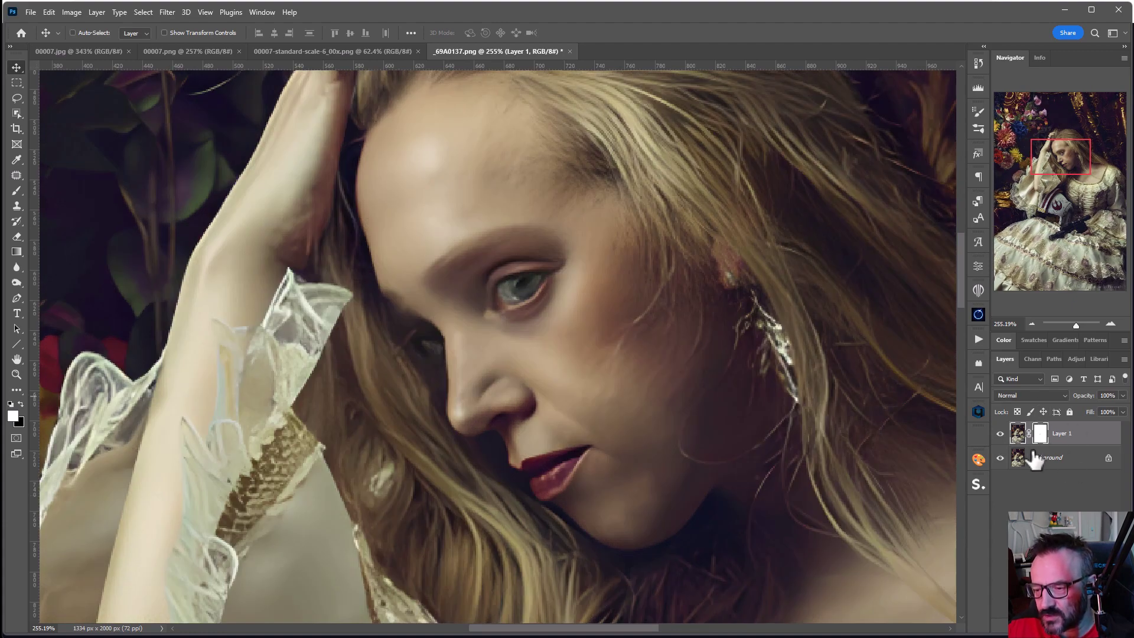
key("ctrl+z")
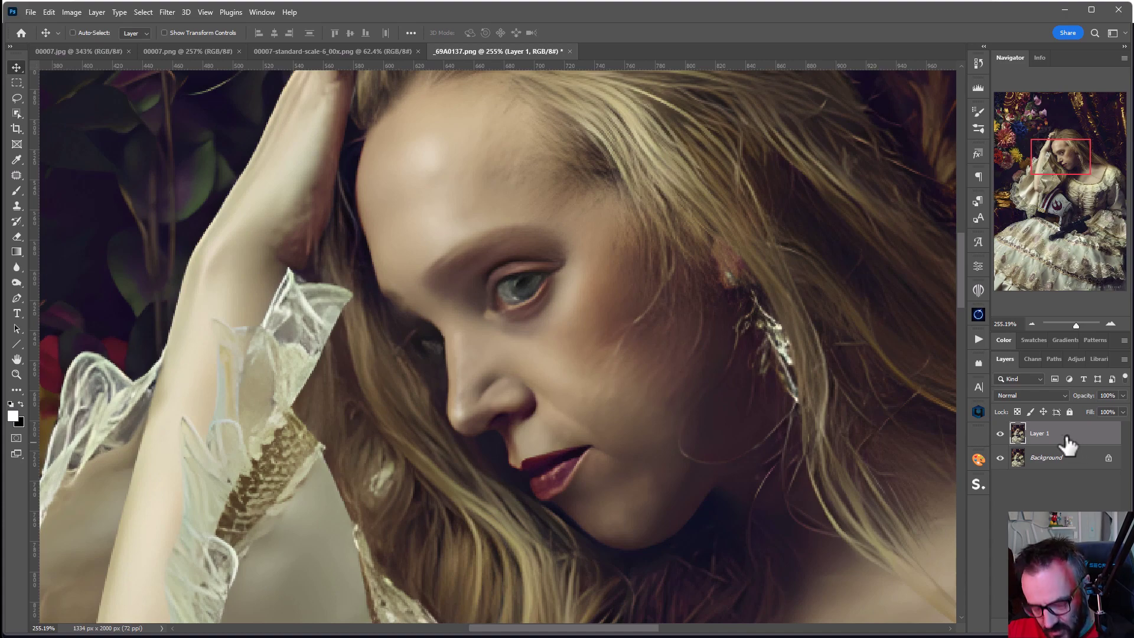
key("ctrl+shift+m")
key("ctrl+i")
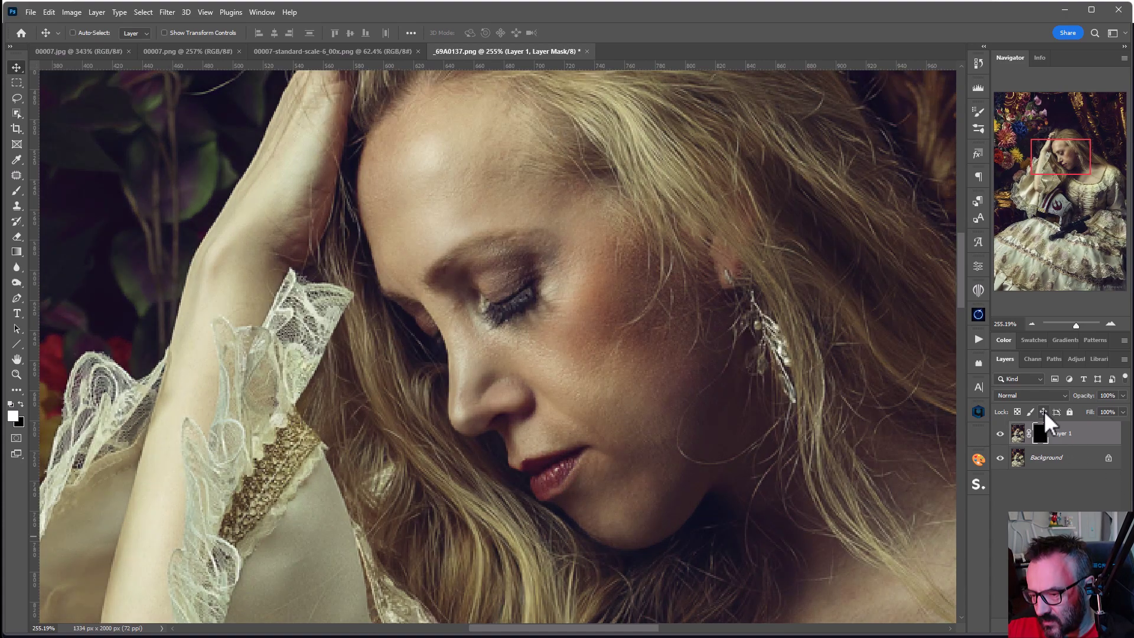
Target Layer 1's mask and brush over the eye to reveal the open blue eye.
left_click(1000, 434)
left_click(1000, 434)
left_click(1017, 433)
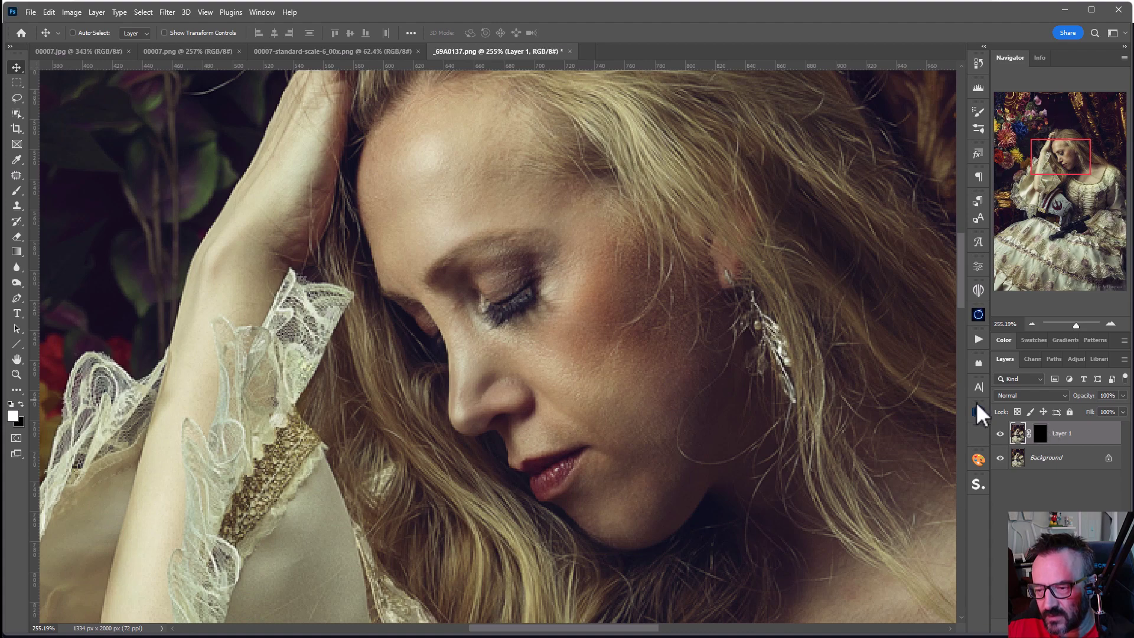
left_click(1040, 433)
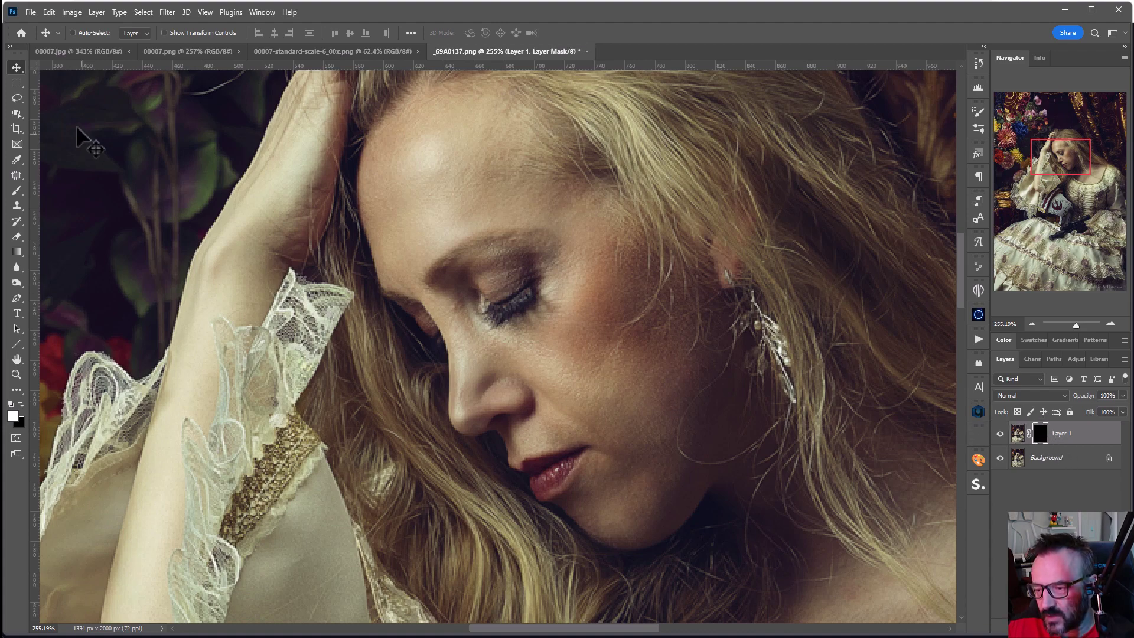
left_click(15, 192)
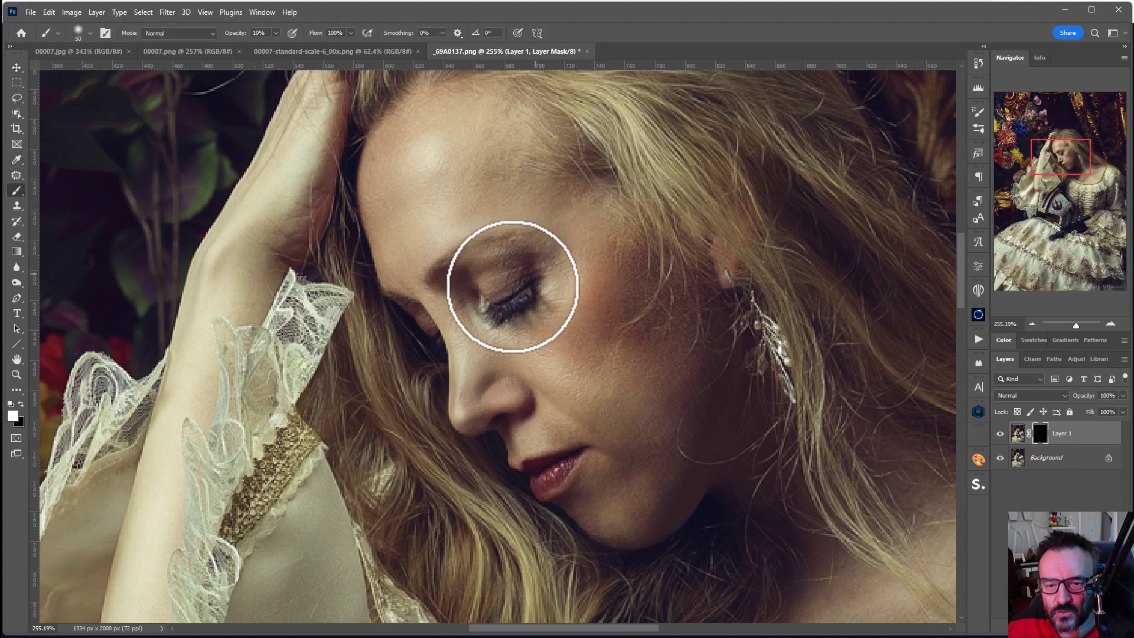
mouse_move(512, 273)
left_mouse_down()
mouse_move(519, 309)
mouse_move(481, 299)
mouse_move(499, 284)
mouse_move(566, 301)
left_mouse_up()
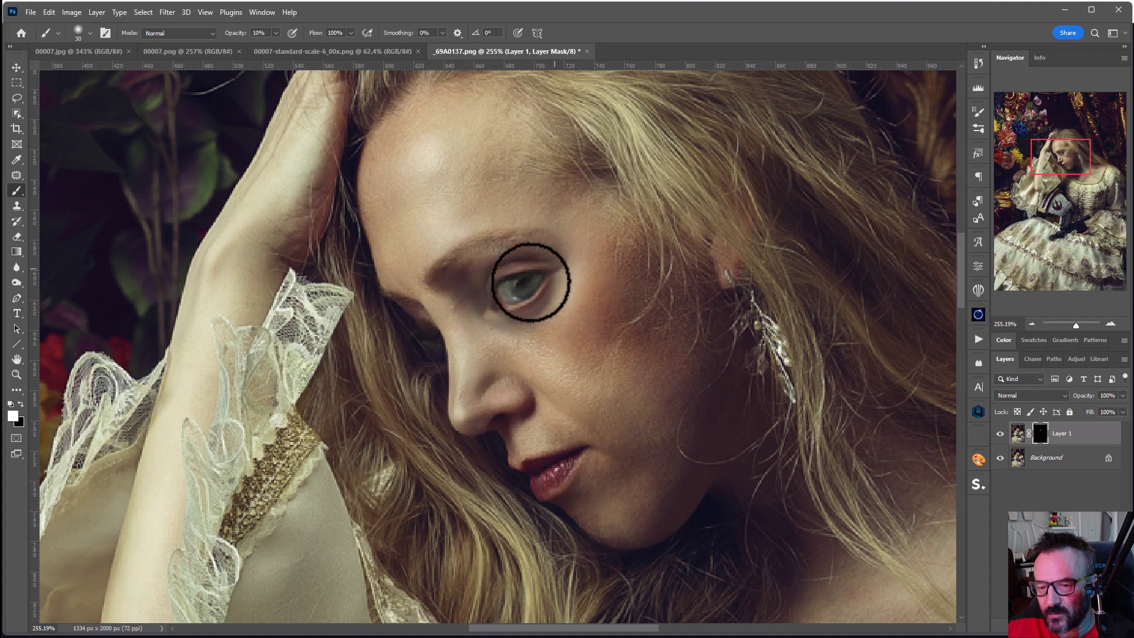
scroll(539, 274, "down", 8)
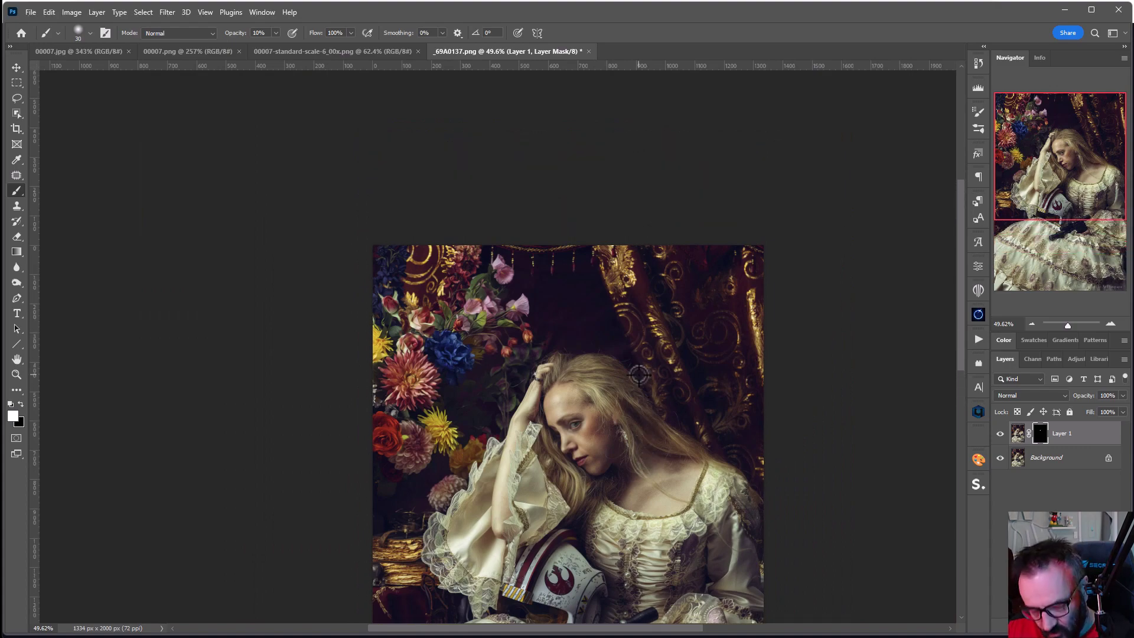
scroll(631, 419, "up", 5)
scroll(631, 419, "up", 4)
mouse_move(638, 418)
left_mouse_down()
mouse_move(750, 45)
mouse_move(856, 170)
mouse_move(608, 329)
mouse_move(828, 248)
mouse_move(638, 283)
left_mouse_up()
scroll(584, 275, "down", 7)
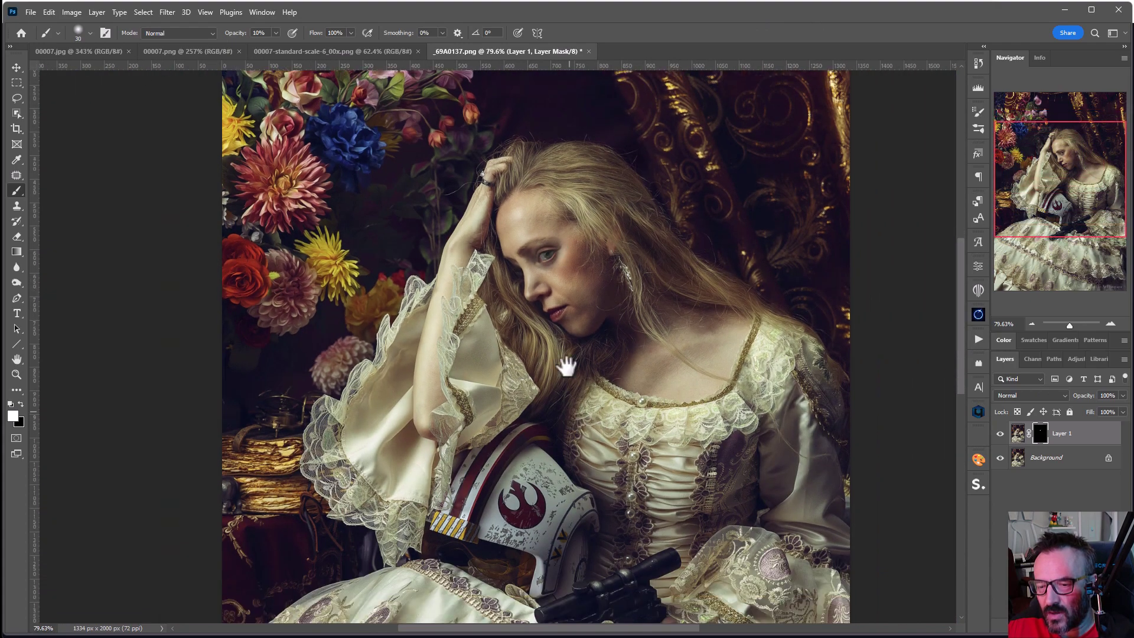
left_click_drag(567, 366, 561, 356)
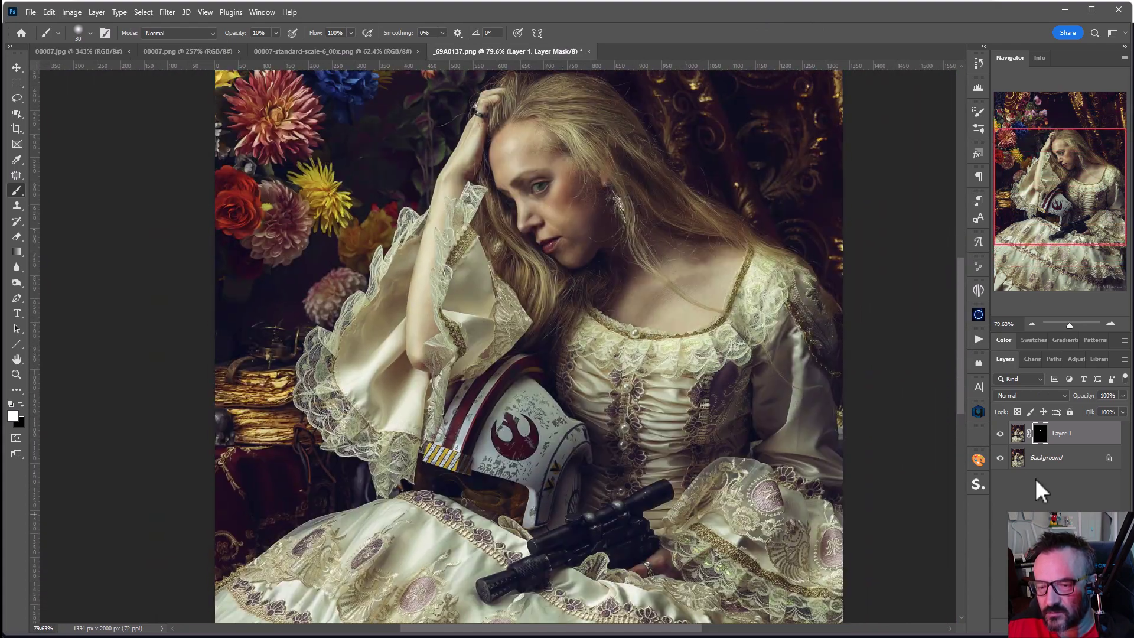
left_click(1000, 434)
left_click(1000, 434)
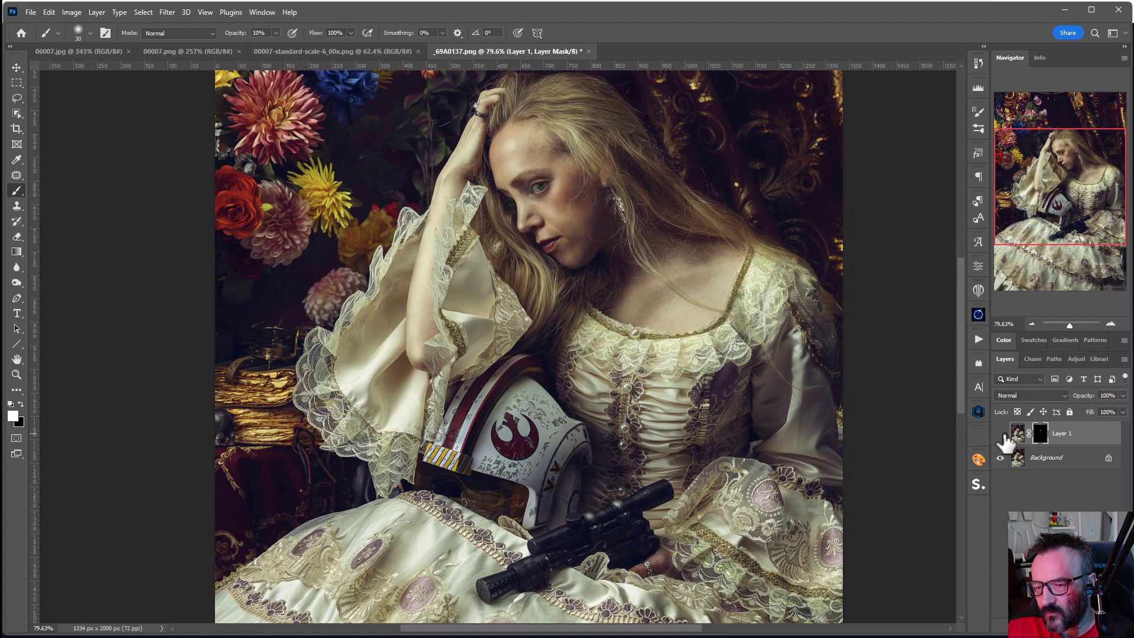
left_click(1000, 434)
left_click(1000, 435)
left_click(1000, 434)
left_click(1000, 435)
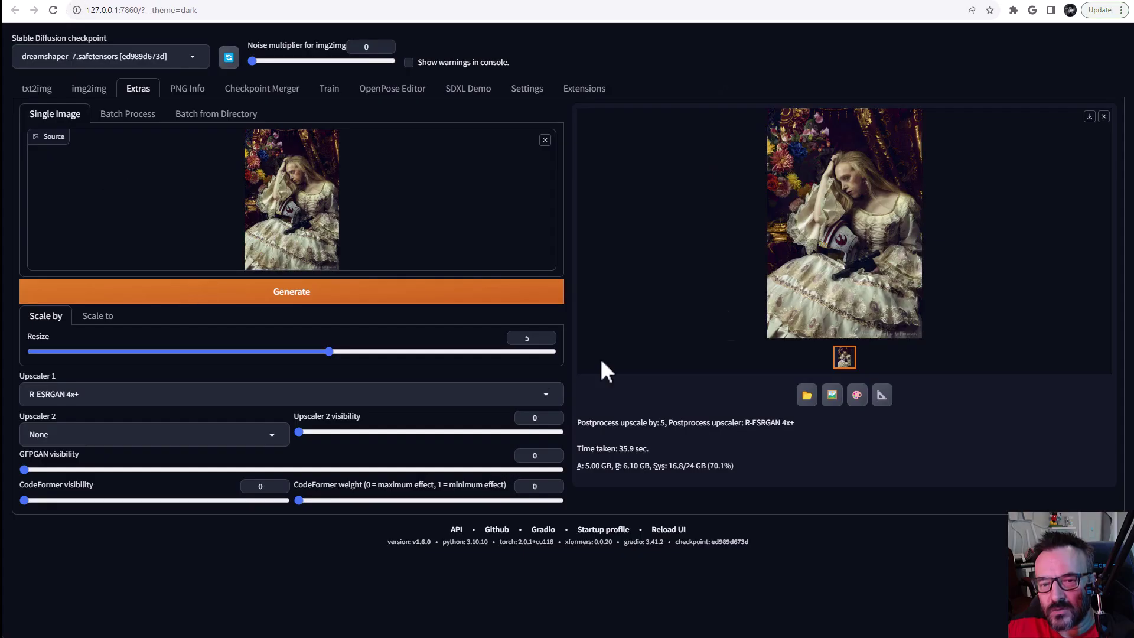
Go back to img2img Inpaint and view the last run's OpenPose skeleton output.
left_click(75, 89)
scroll(385, 346, "down", 15)
scroll(385, 346, "down", 4)
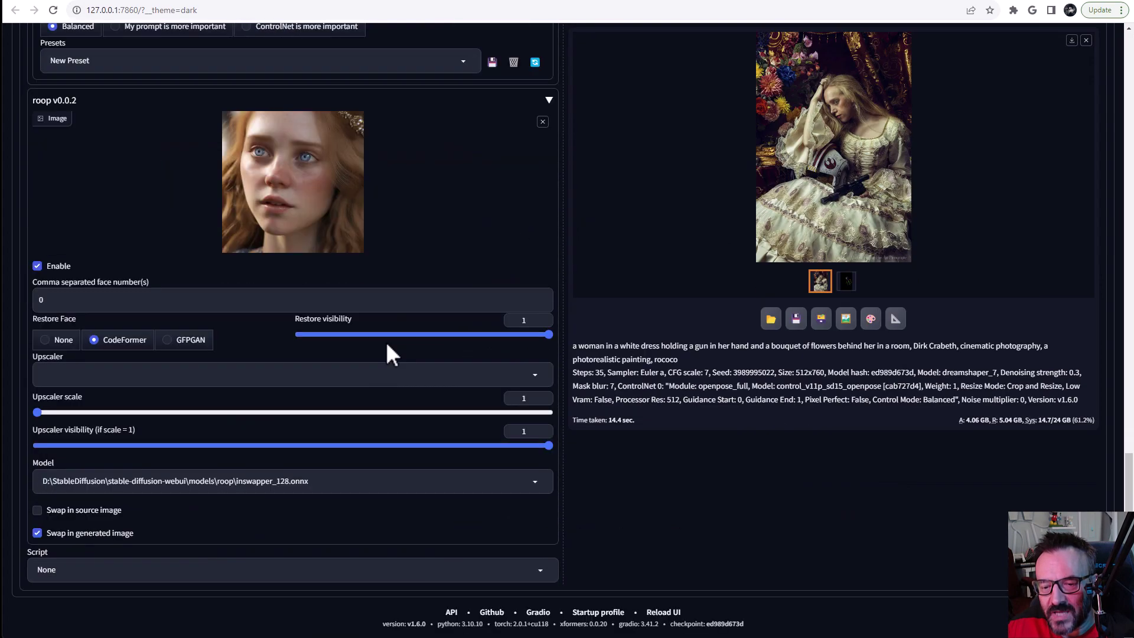
scroll(386, 345, "up", 5)
scroll(516, 369, "up", 5)
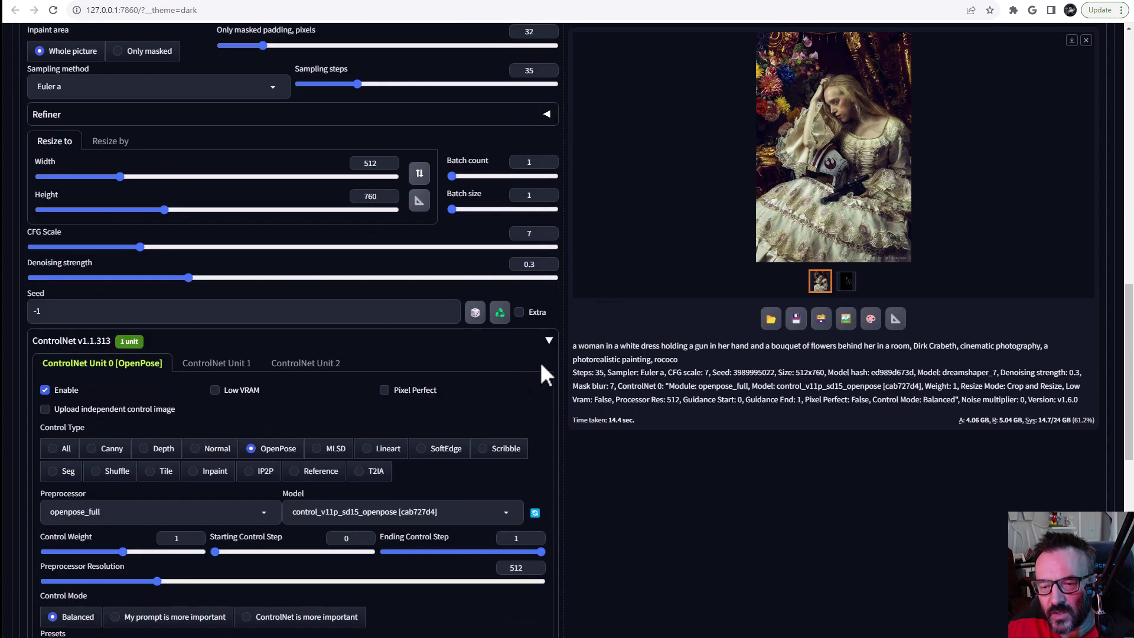
left_click(846, 281)
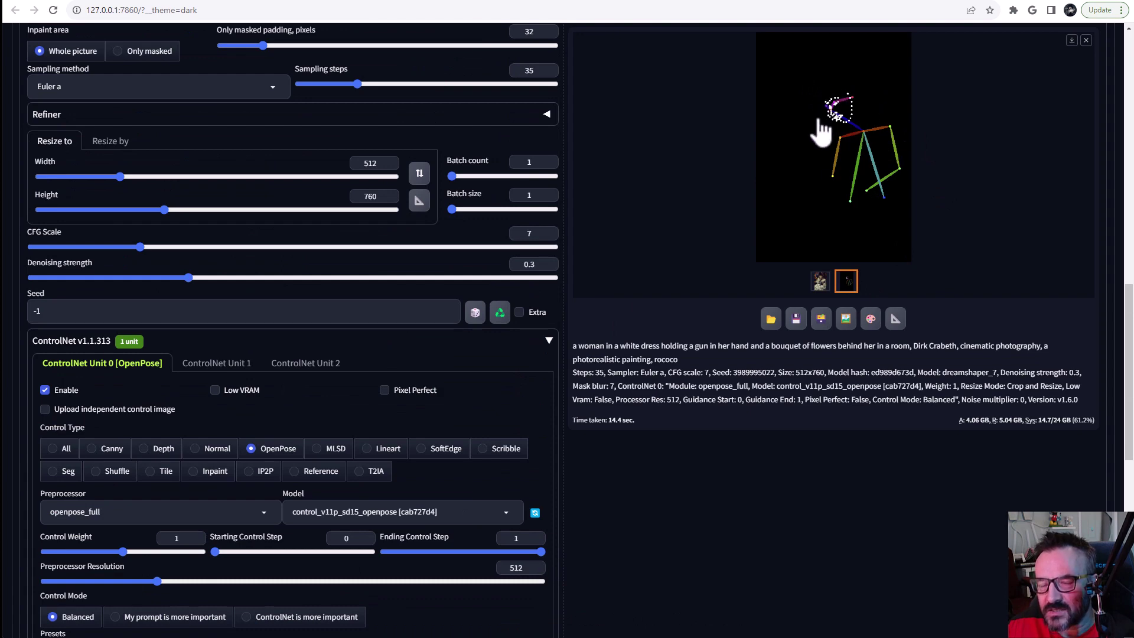
scroll(452, 360, "down", 5)
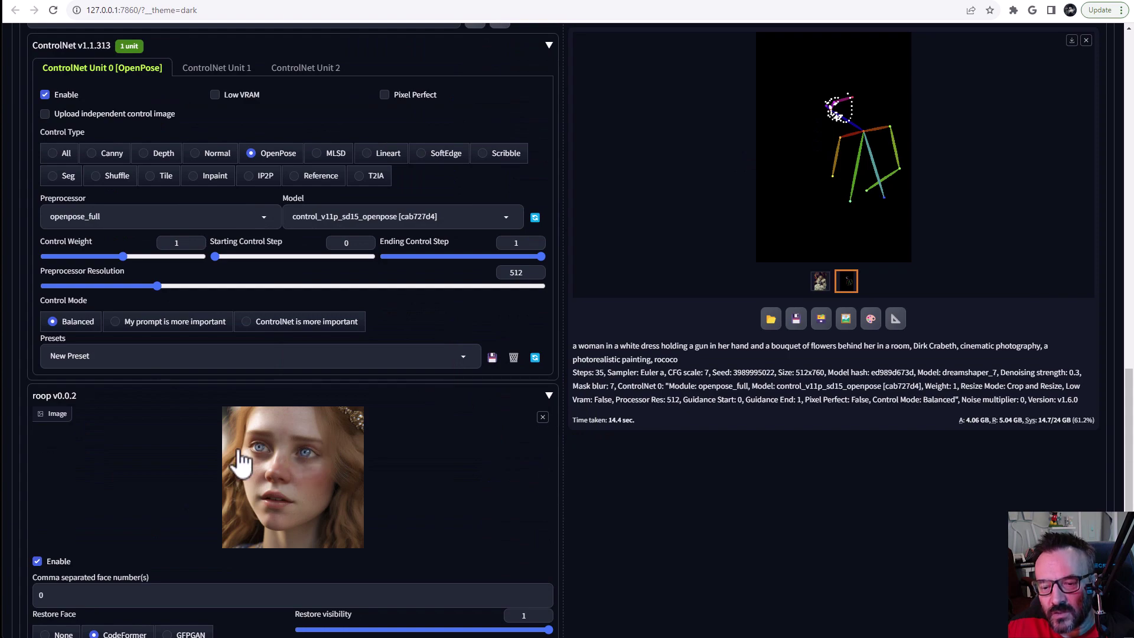
scroll(370, 478, "up", 15)
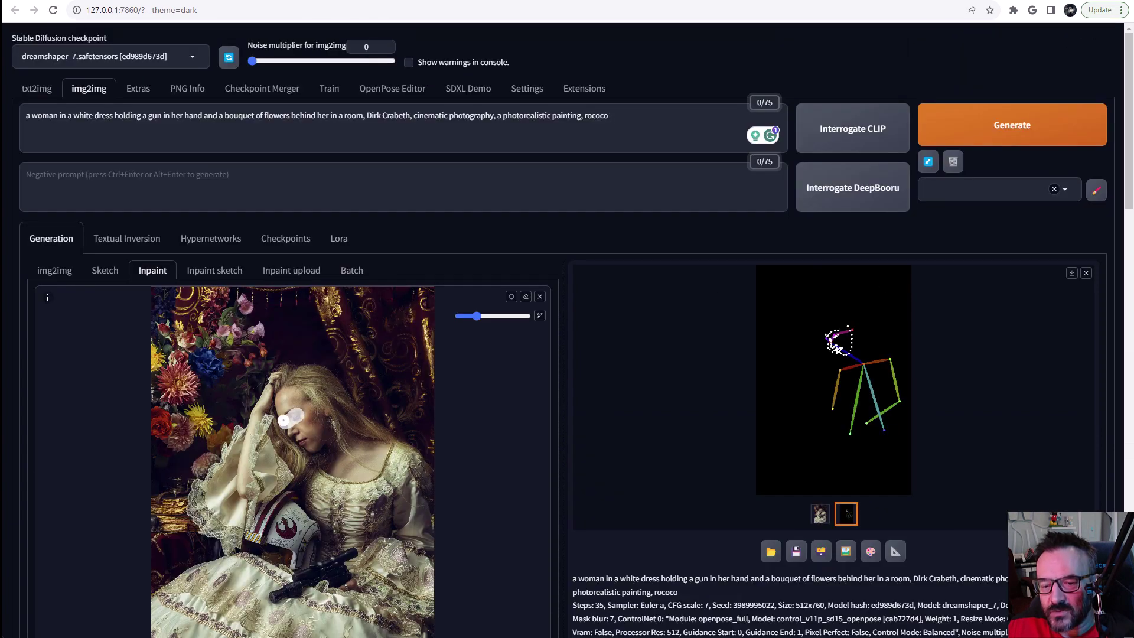
scroll(496, 407, "down", 2)
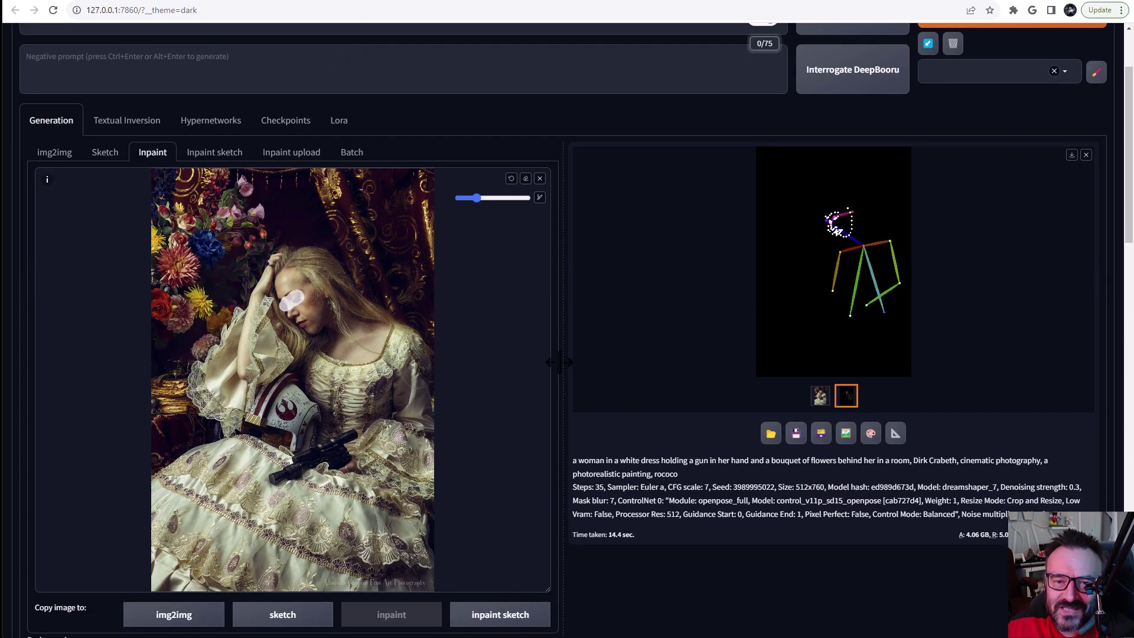
Replace the inpaint mask with the mouth and chin, and load the man in a cap into roop.
left_click(525, 178)
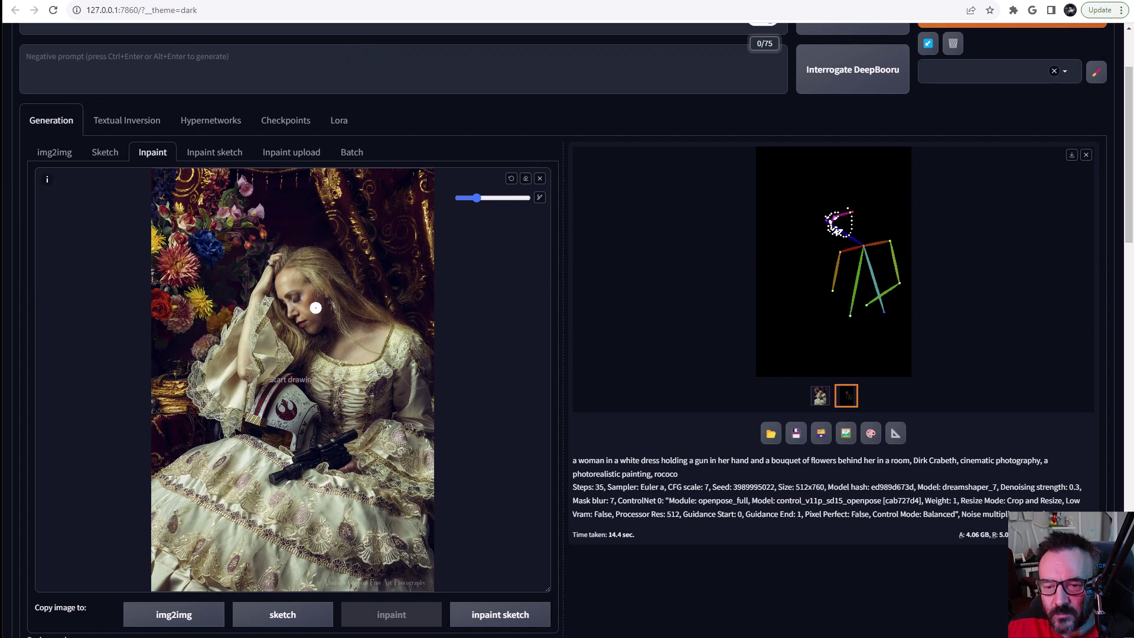
mouse_move(300, 314)
left_mouse_down()
mouse_move(314, 318)
mouse_move(320, 299)
mouse_move(307, 311)
left_mouse_up()
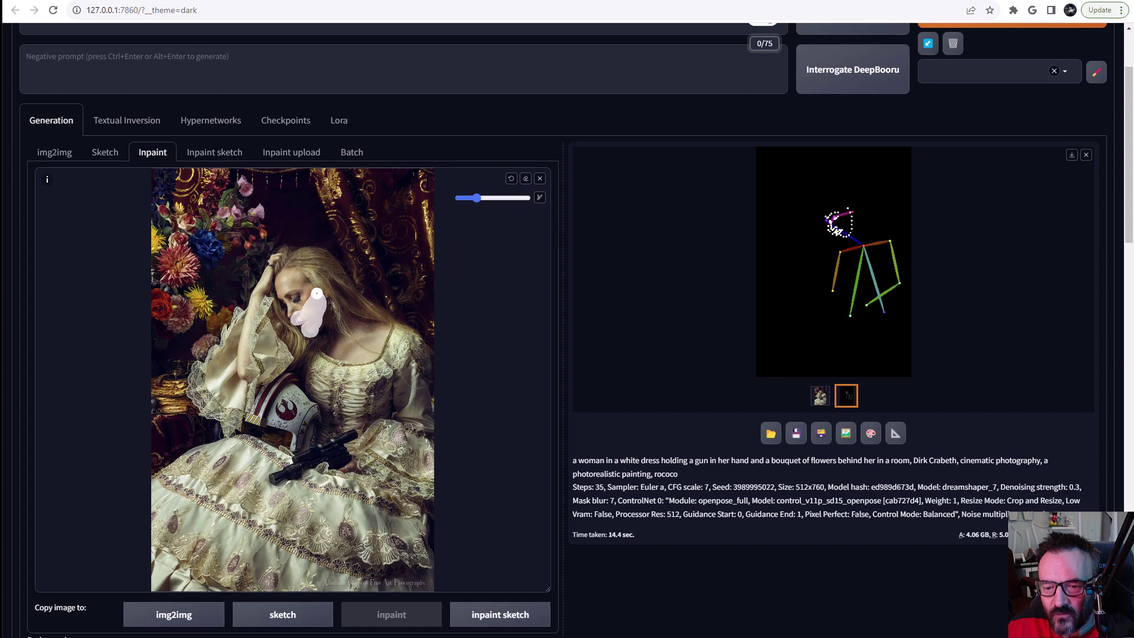
scroll(532, 473, "down", 20)
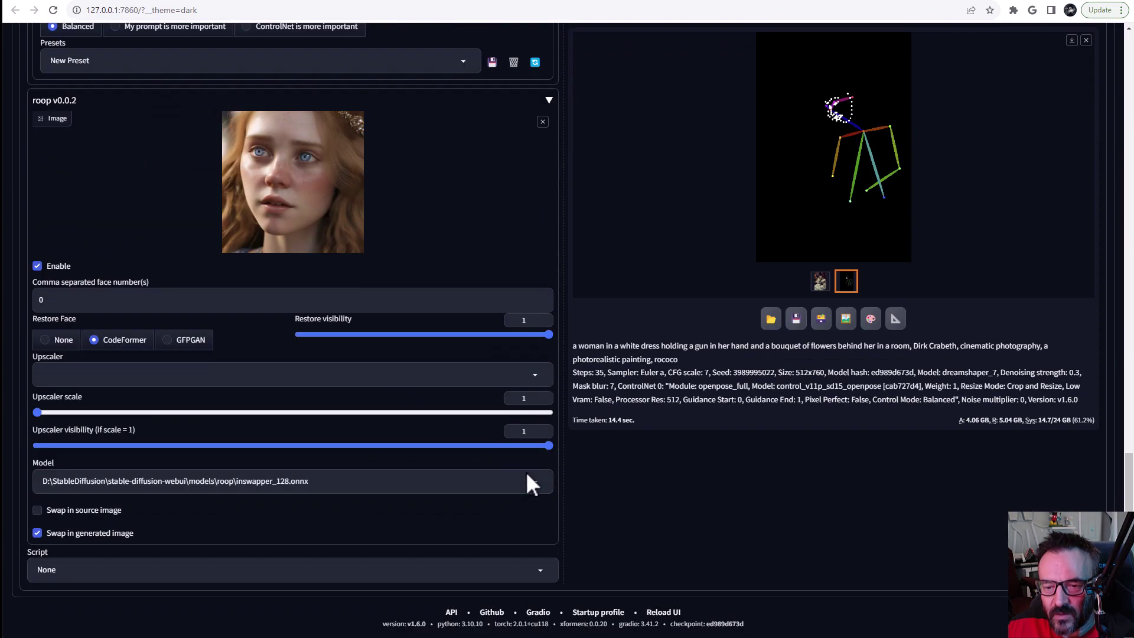
left_click_drag(1133, 148, 435, 144)
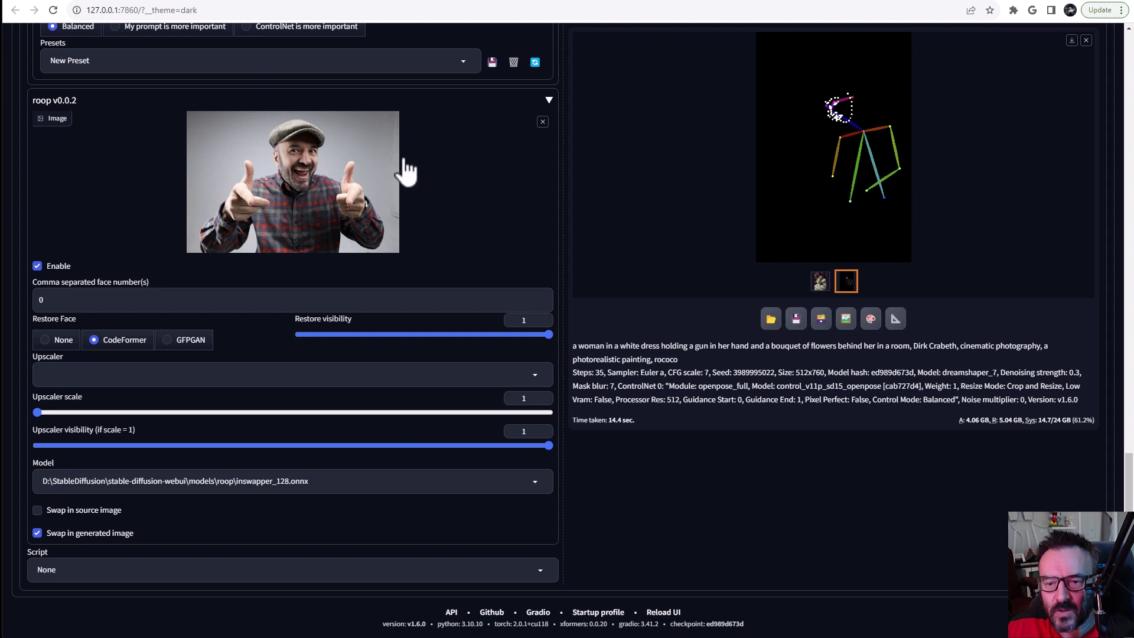
scroll(590, 329, "up", 4)
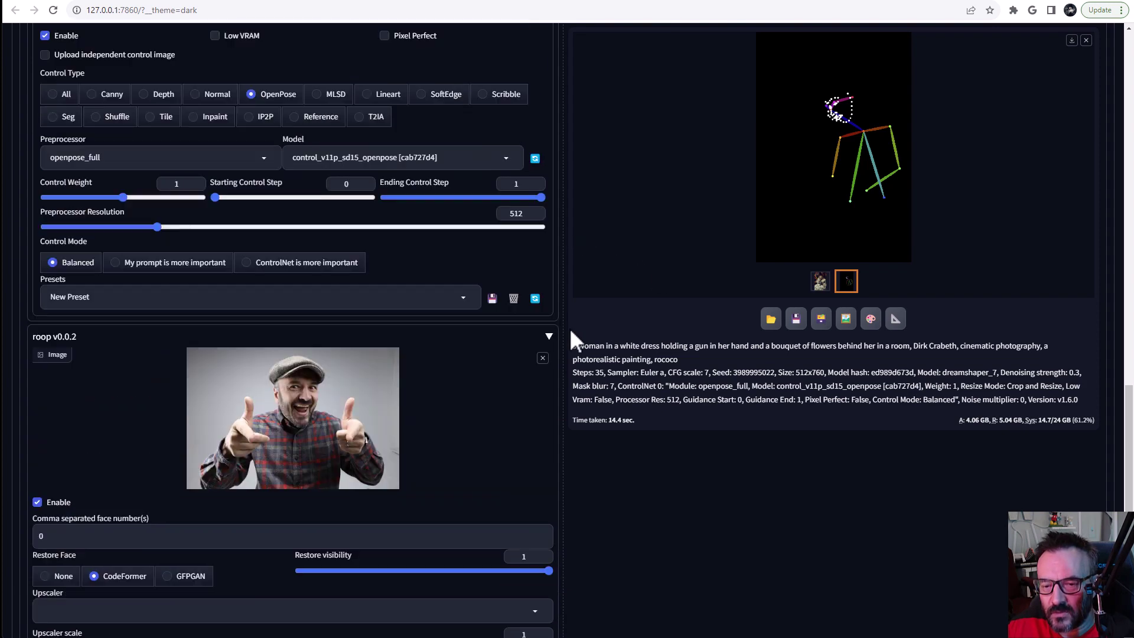
scroll(661, 298, "up", 15)
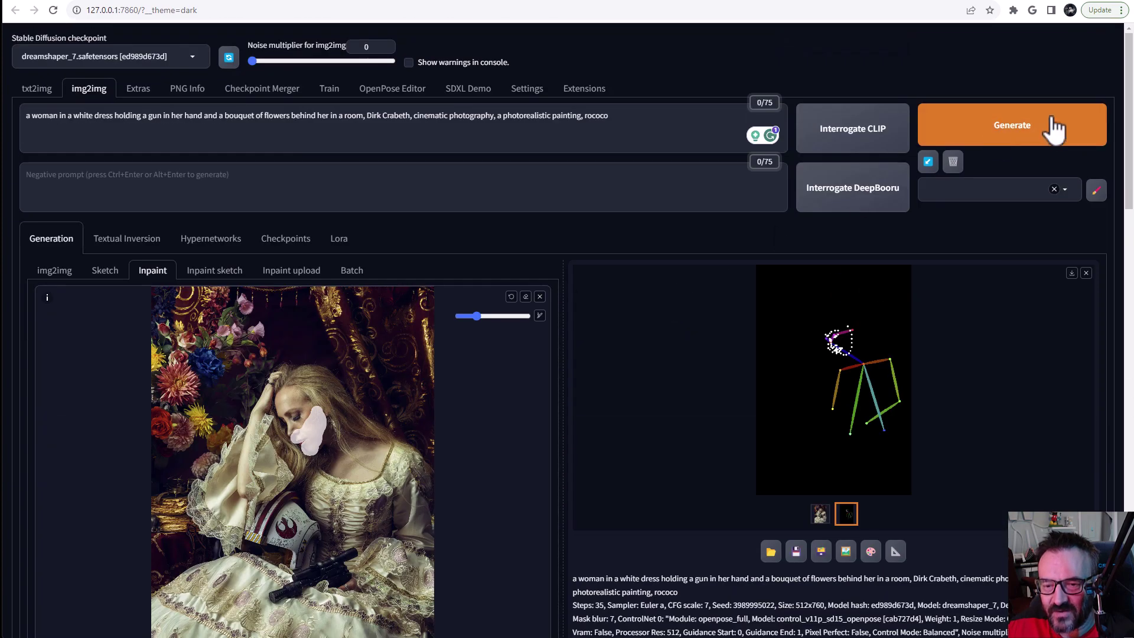
Generate the 512×760 inpaint with the bearded man's face swapped in, and inspect it full-screen.
left_click(1028, 140)
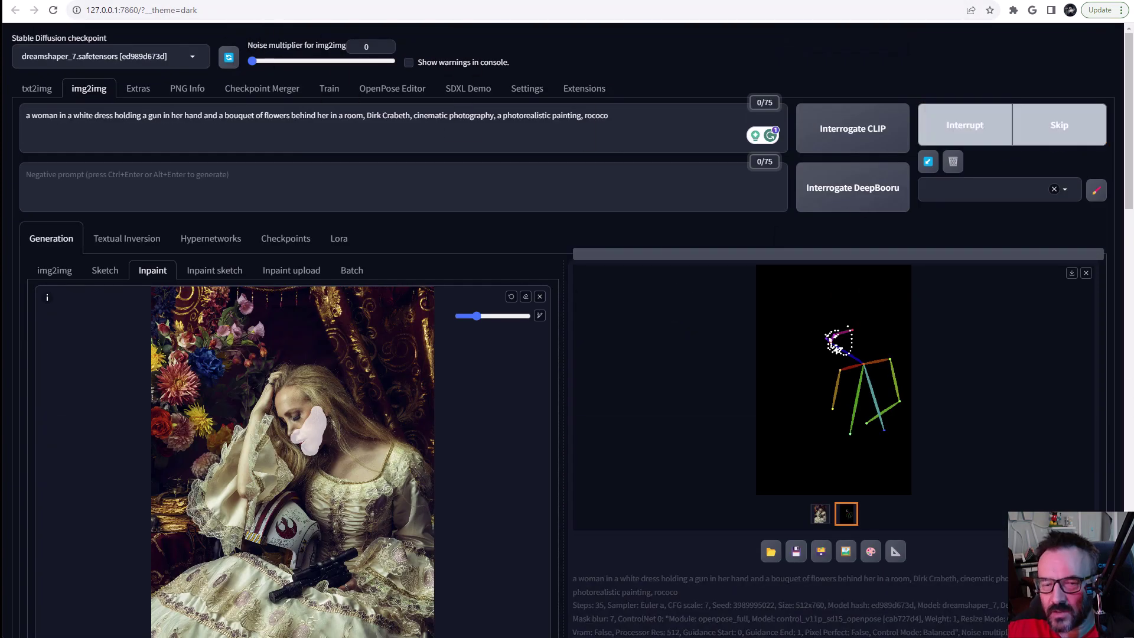
left_click(847, 330)
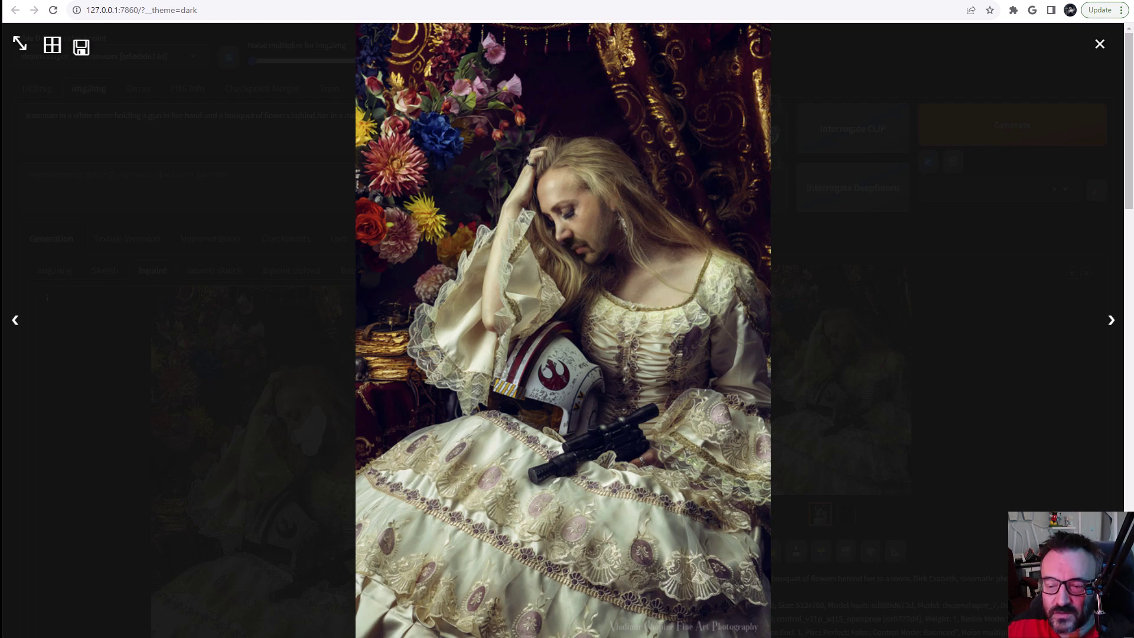
left_click(1100, 44)
scroll(565, 407, "down", 8)
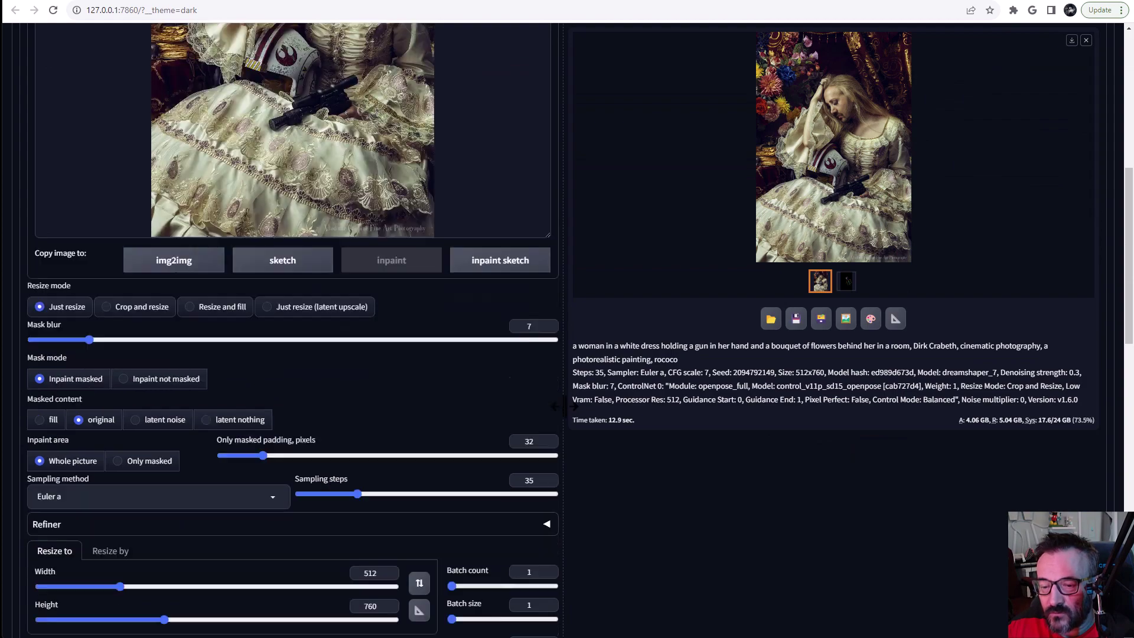
scroll(566, 406, "down", 12)
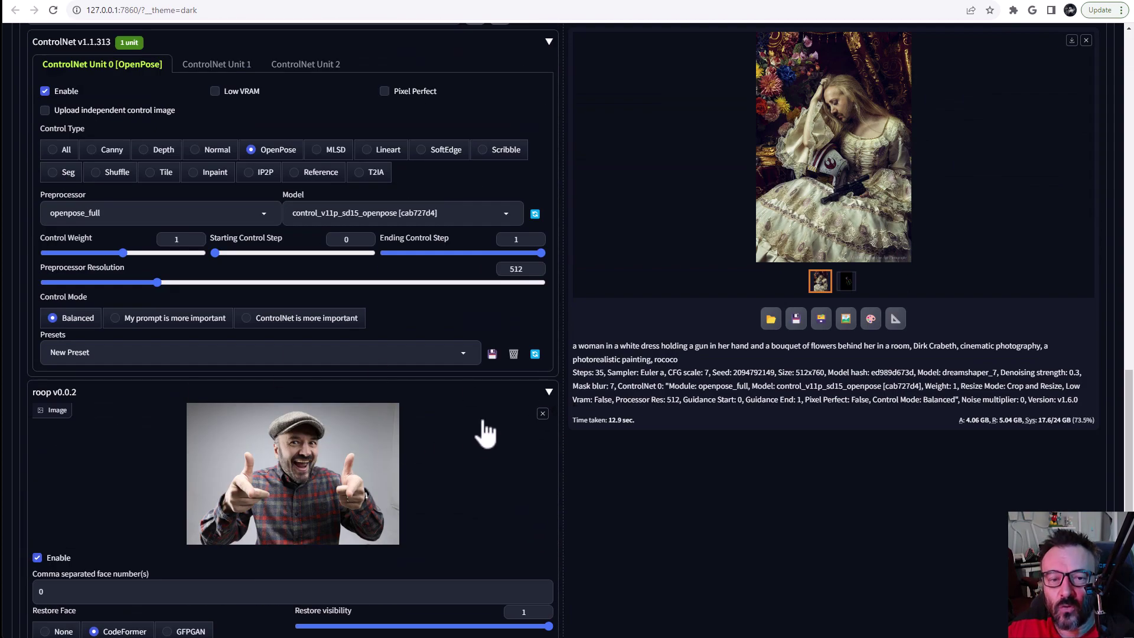
scroll(484, 437, "up", 20)
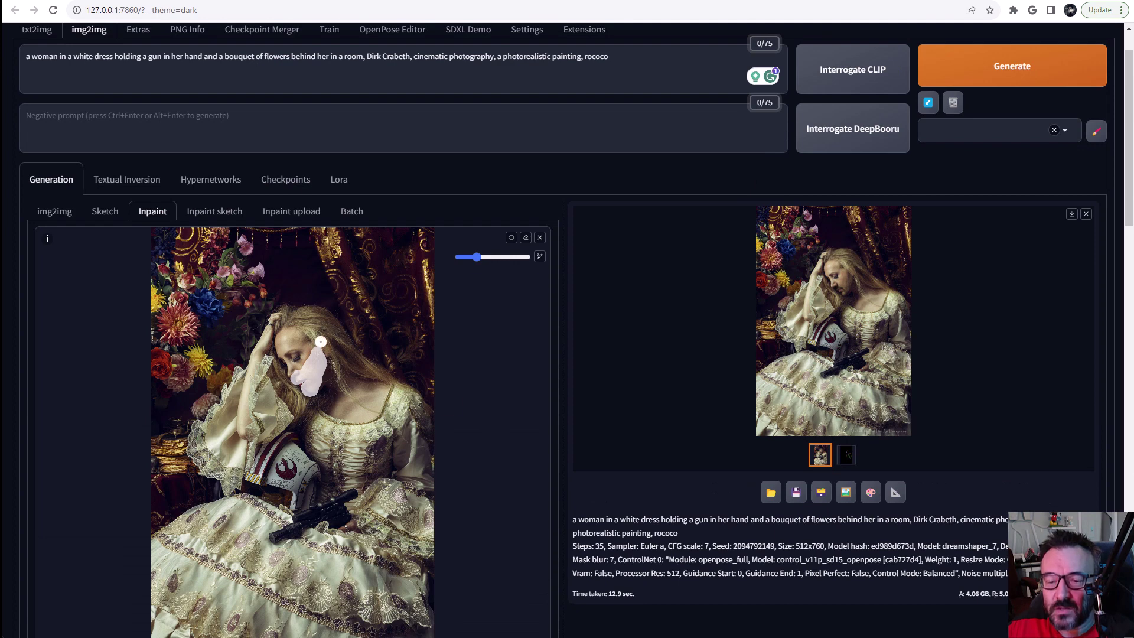